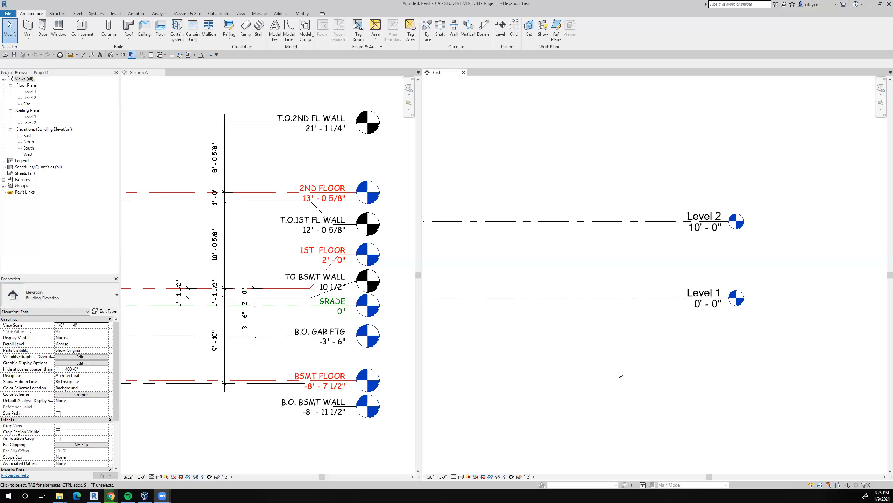
- Rename Level 1 as GRADE and rename its corresponding views to match
{"action": "left_click", "coordinate": [602, 298]}
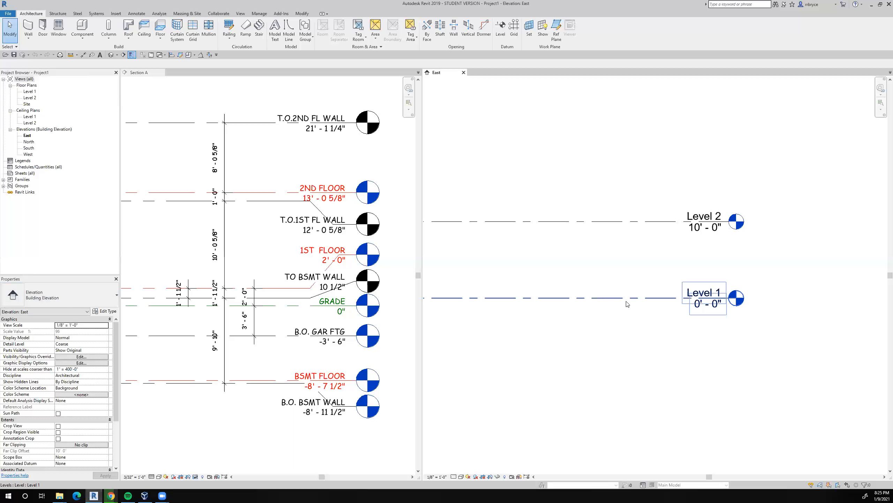
{"action": "left_click", "coordinate": [615, 302]}
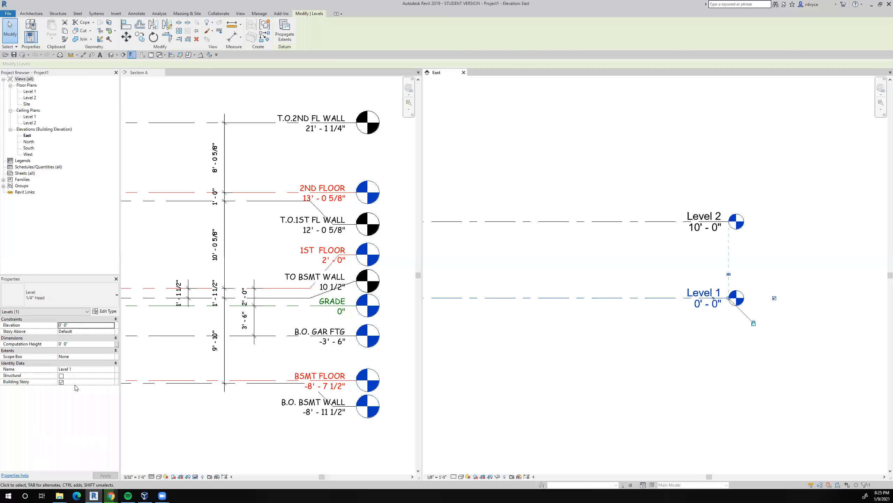
{"action": "left_click", "coordinate": [538, 389]}
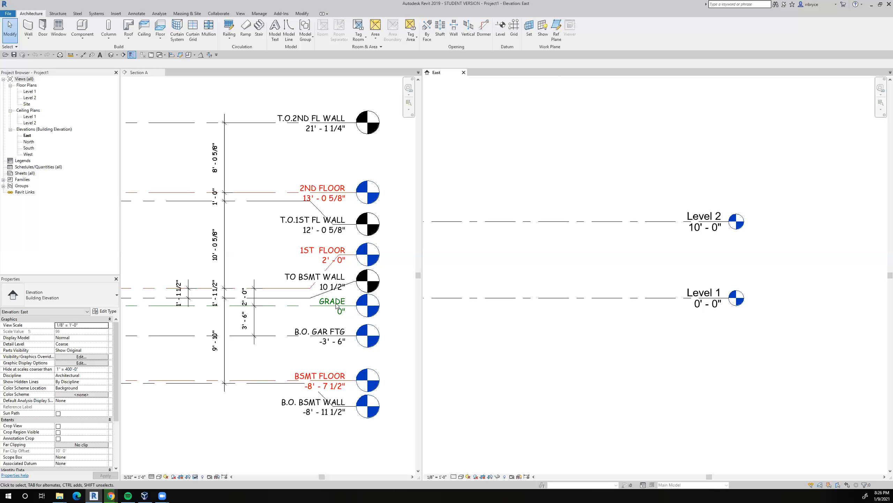
{"action": "double_click", "coordinate": [705, 290]}
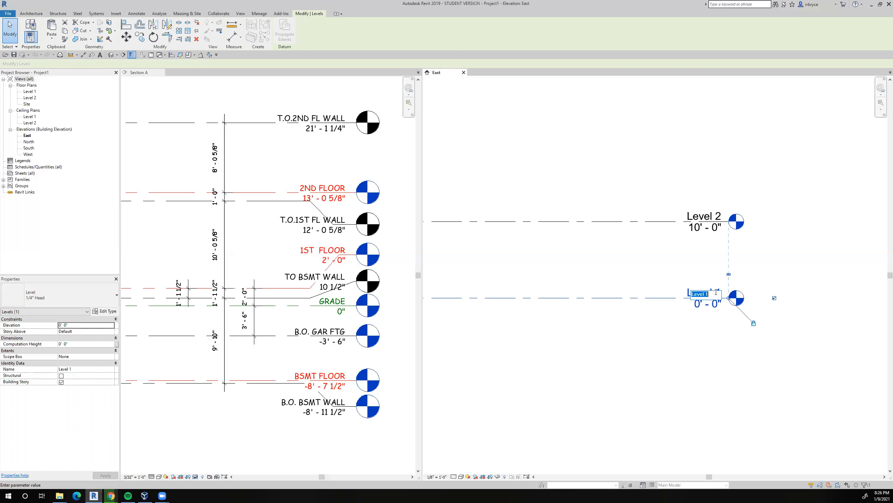
{"action": "type", "text": "GRADE"}
{"action": "left_click", "coordinate": [686, 408]}
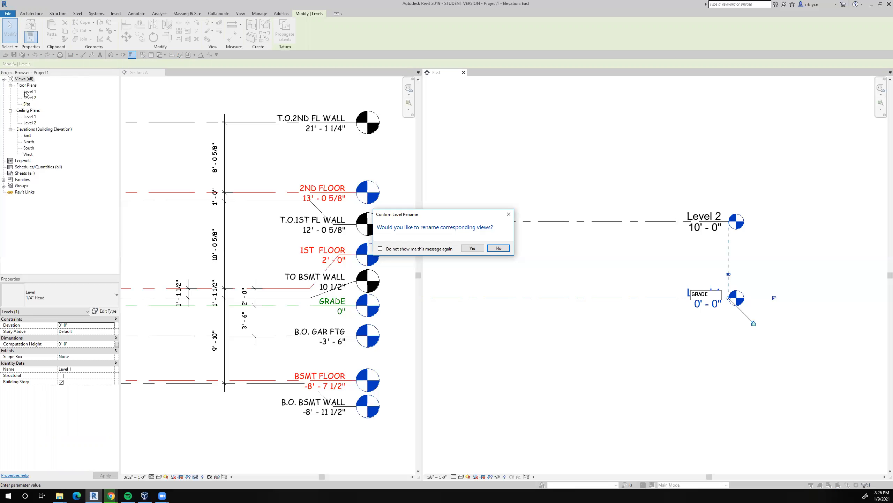
{"action": "left_click", "coordinate": [464, 251]}
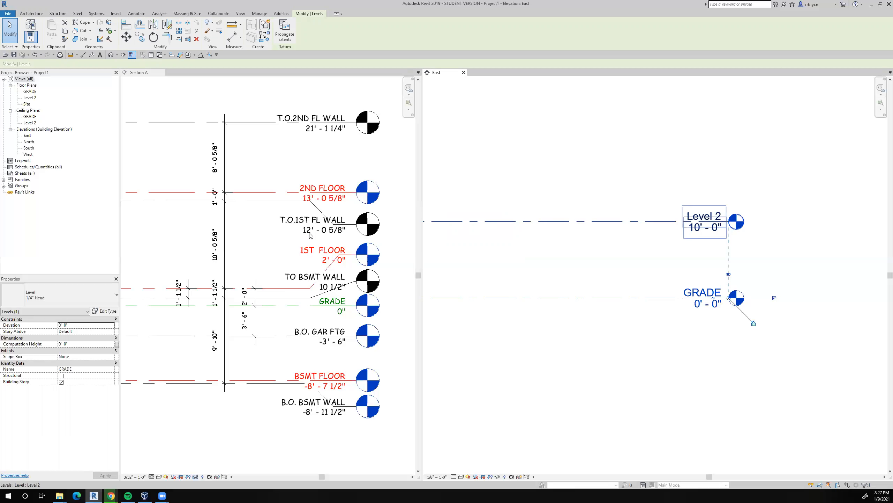
- Rename Level 2 as TO 1ST FL WALL and rename its corresponding views to match
{"action": "left_click", "coordinate": [706, 217]}
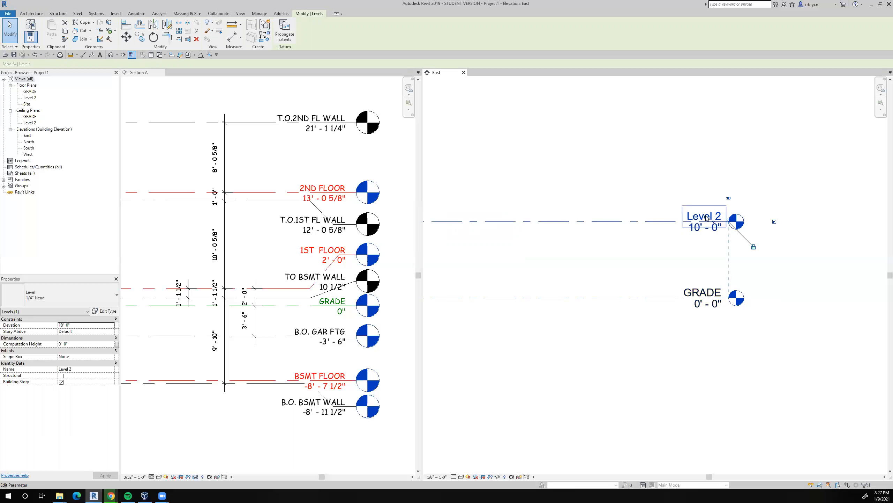
{"action": "left_click", "coordinate": [706, 218]}
{"action": "type", "text": "TO"}
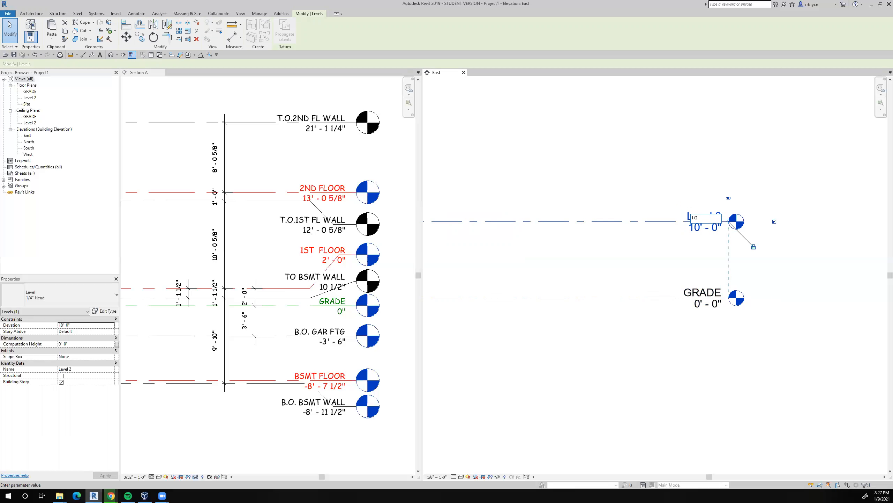
{"action": "type", "text": "1ST FL WALL"}
{"action": "key", "text": "Return"}
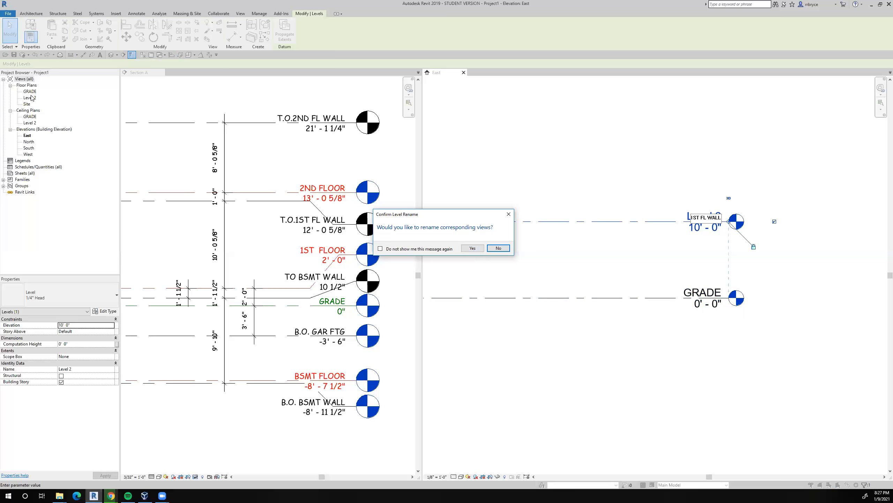
{"action": "left_click", "coordinate": [473, 248]}
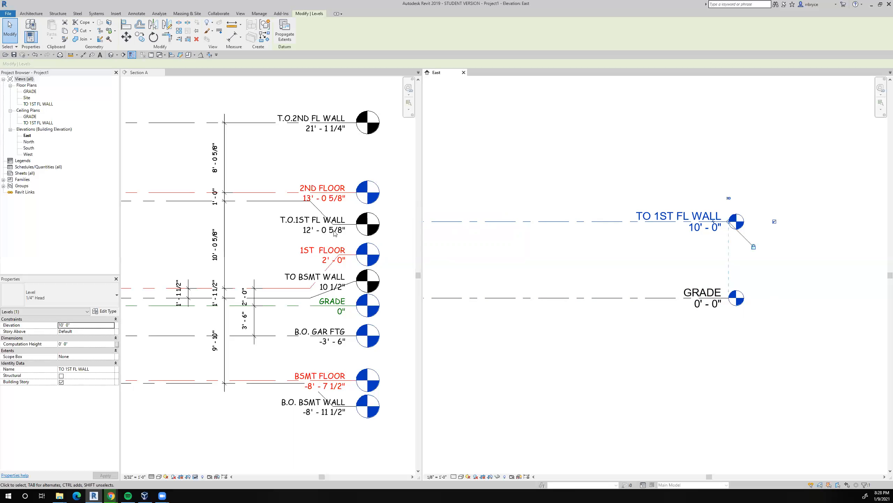
- Set the elevation of the TO 1ST FL WALL level to 12' 0 5/8"
{"action": "left_click", "coordinate": [698, 231]}
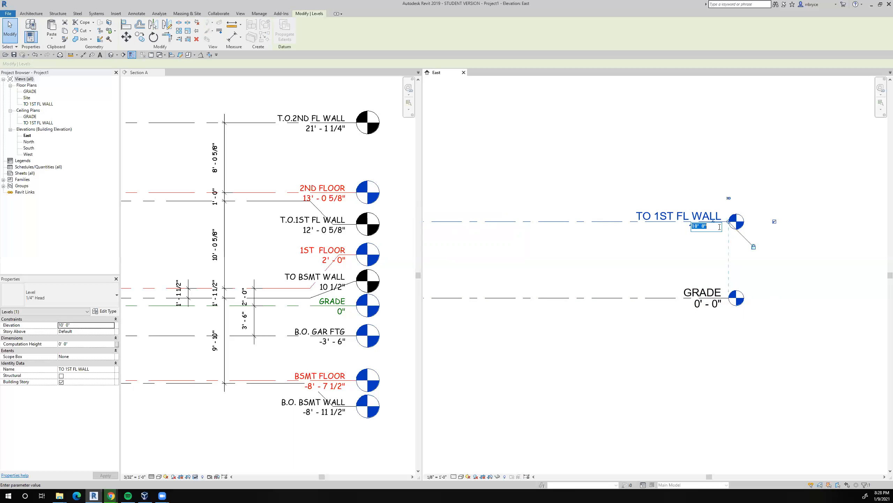
{"action": "type", "text": "12'0 5/8"}
{"action": "key", "text": "Return"}
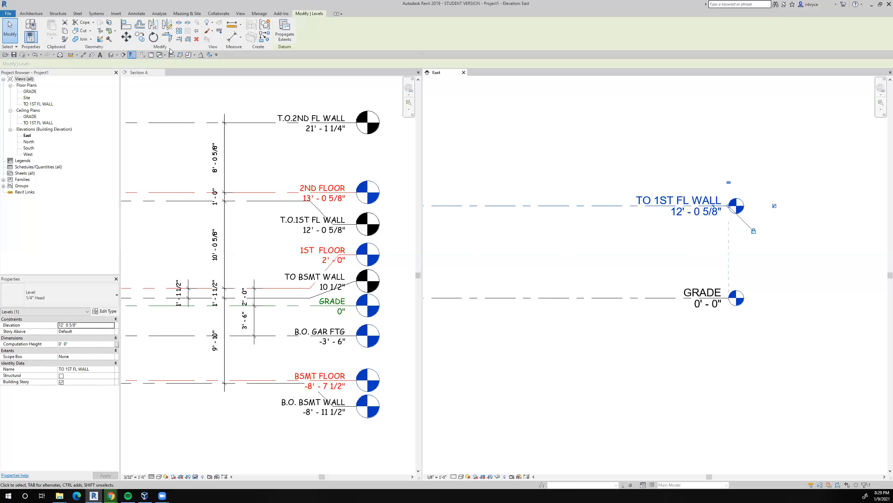
- Copy the TO 1ST FL WALL level vertically upward by 1'
{"action": "left_click", "coordinate": [140, 37]}
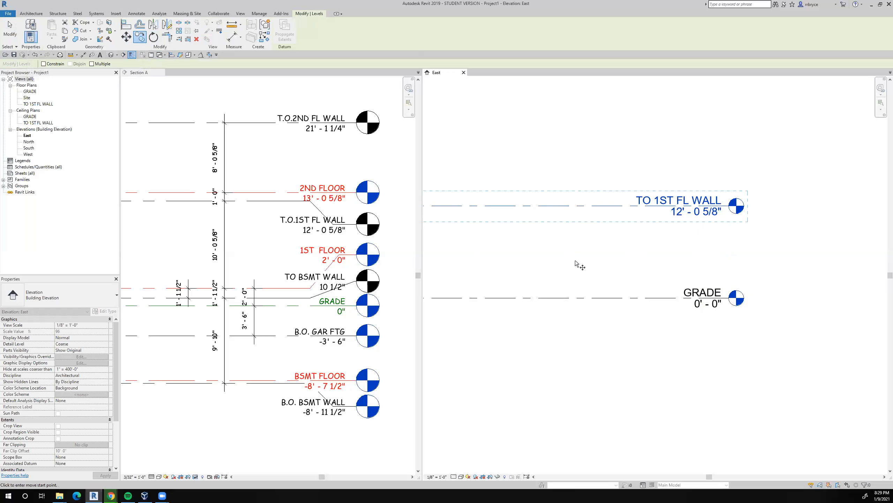
{"action": "left_click", "coordinate": [604, 424]}
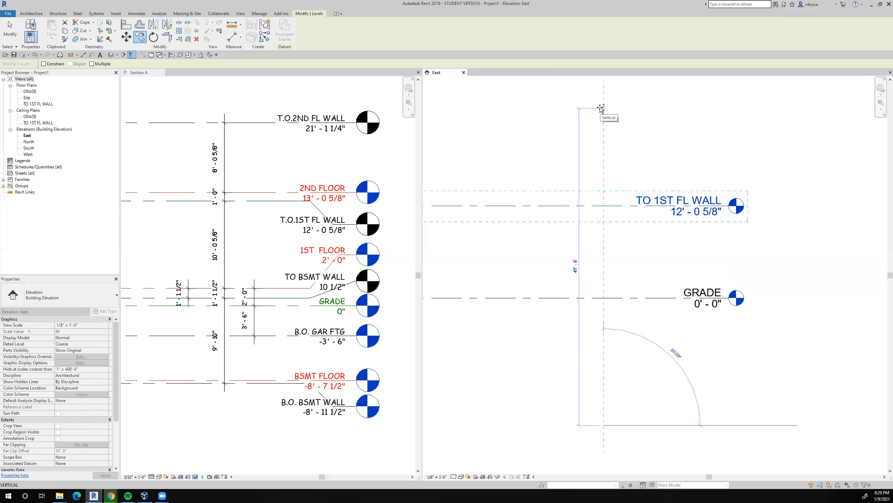
{"action": "type", "text": "1"}
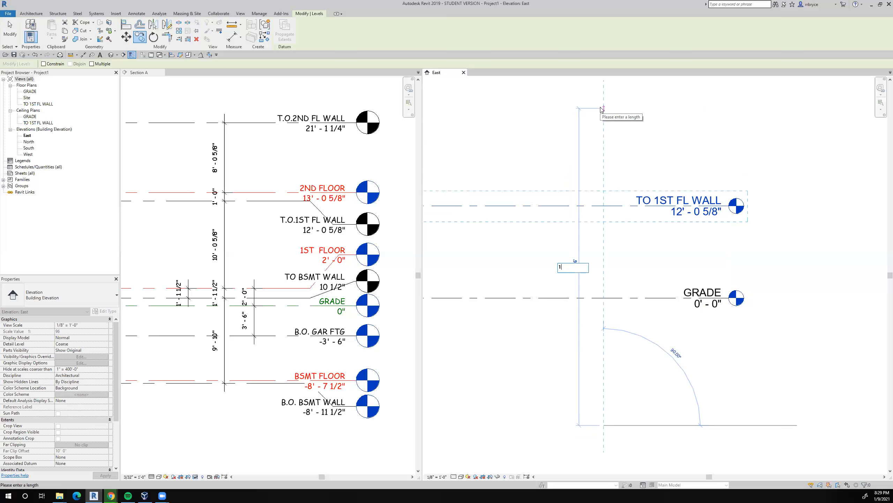
{"action": "key", "text": "Return"}
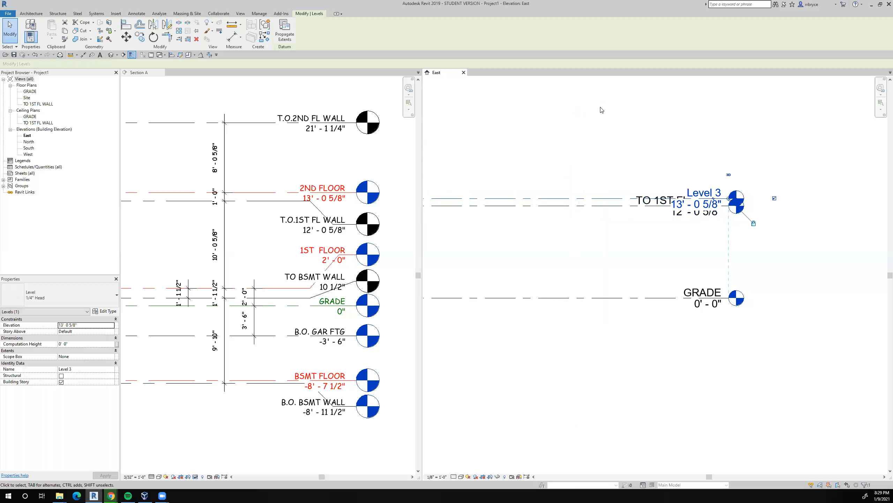
{"action": "left_click", "coordinate": [601, 110]}
- Examine the overlapping heads and labels of the TO 1ST FL WALL level and its copy
{"action": "scroll", "coordinate": [707, 185], "scroll_direction": "up", "scroll_amount": 5}
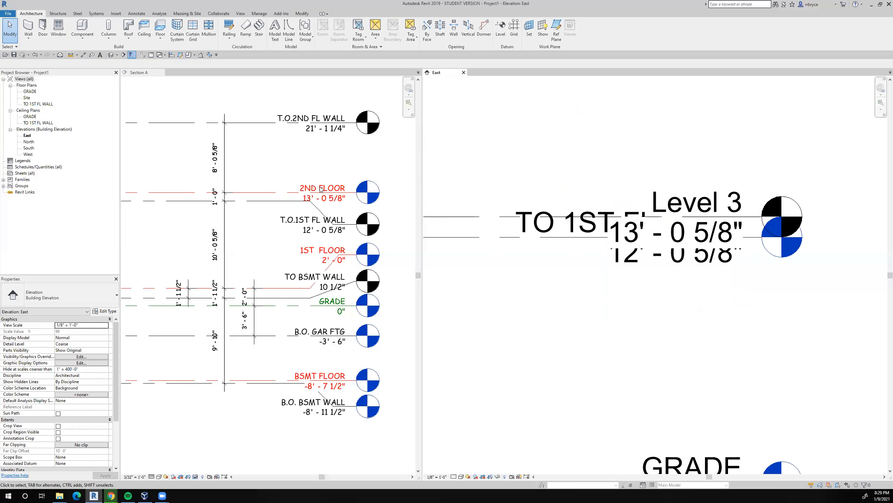
{"action": "scroll", "coordinate": [703, 204], "scroll_direction": "down", "scroll_amount": 3}
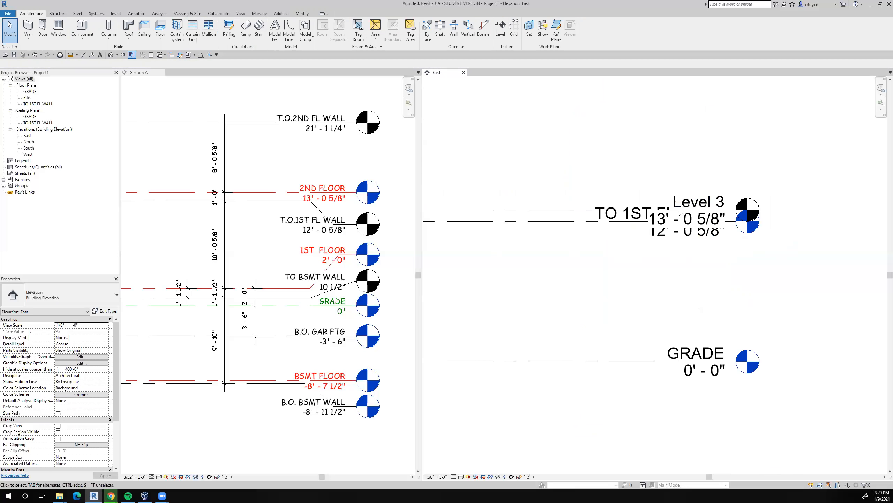
{"action": "left_click", "coordinate": [560, 210]}
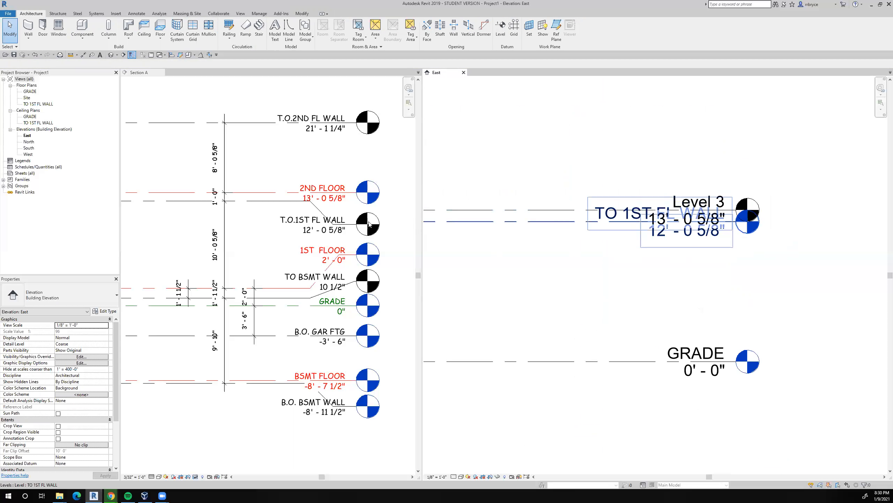
{"action": "left_click", "coordinate": [553, 224]}
{"action": "scroll", "coordinate": [729, 225], "scroll_direction": "up", "scroll_amount": 5}
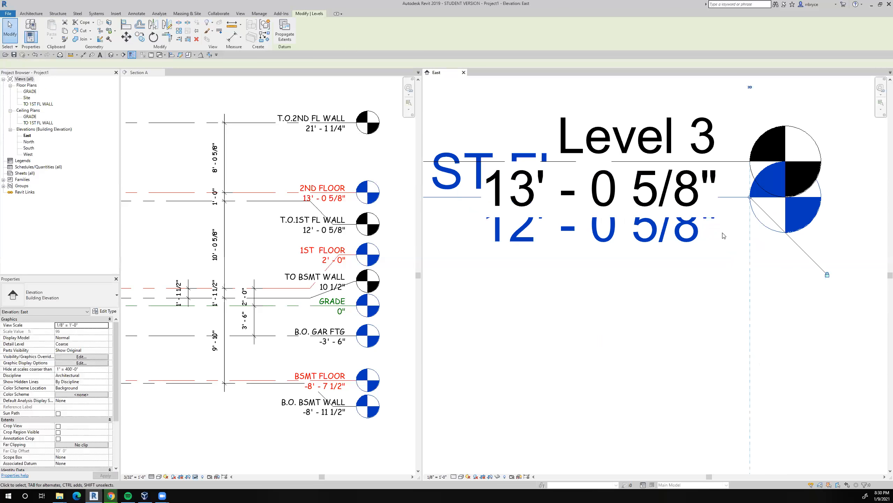
{"action": "scroll", "coordinate": [628, 243], "scroll_direction": "down", "scroll_amount": 2}
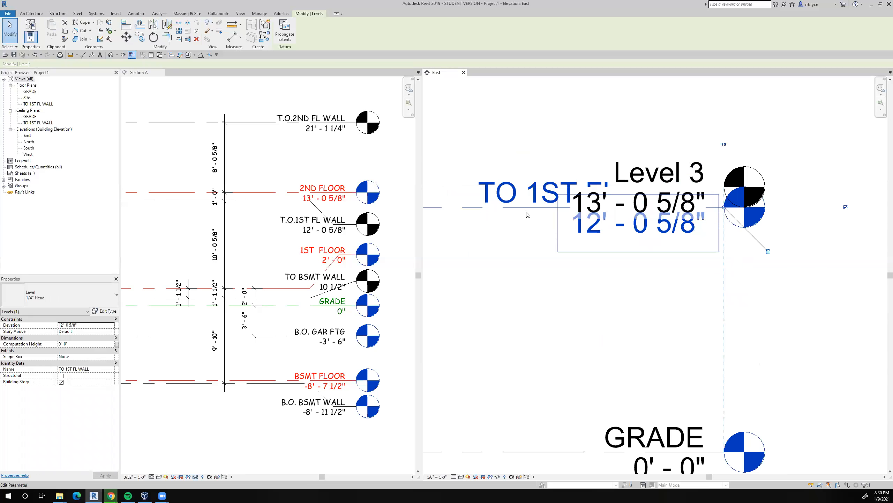
{"action": "left_click", "coordinate": [567, 214]}
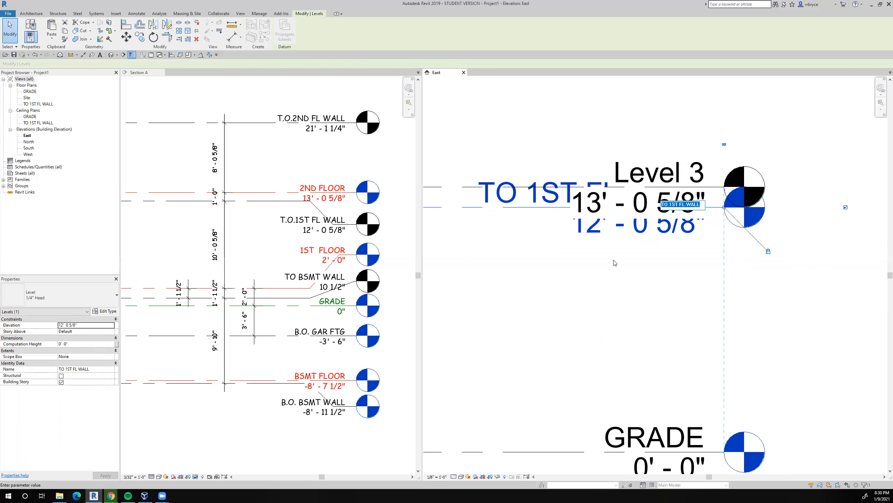
{"action": "key", "text": "Return"}
{"action": "scroll", "coordinate": [518, 260], "scroll_direction": "down", "scroll_amount": 2}
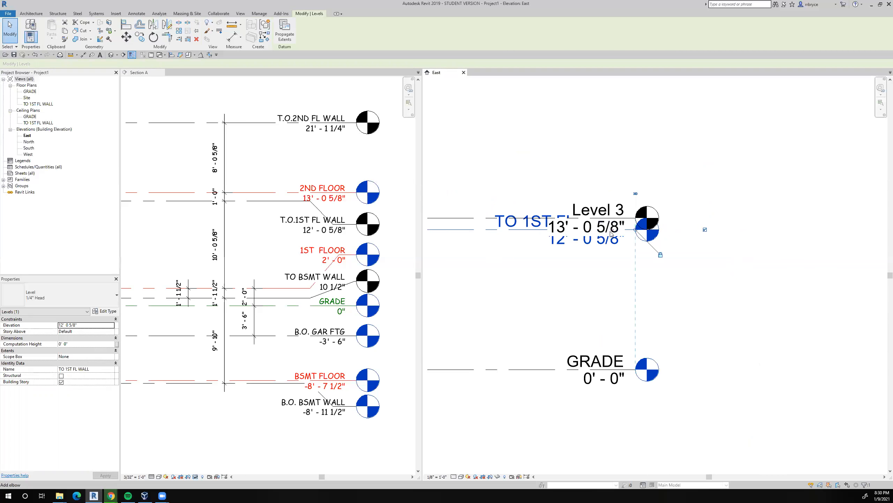
{"action": "scroll", "coordinate": [617, 234], "scroll_direction": "up", "scroll_amount": 3}
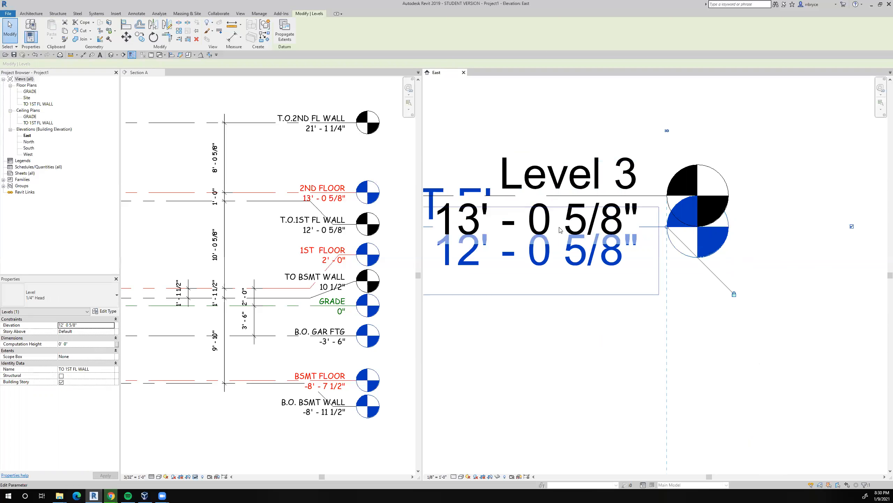
{"action": "scroll", "coordinate": [560, 233], "scroll_direction": "down", "scroll_amount": 2}
{"action": "scroll", "coordinate": [557, 234], "scroll_direction": "down", "scroll_amount": 5}
- Delete the copied level just above TO 1ST FL WALL
{"action": "left_click", "coordinate": [494, 228]}
{"action": "key", "text": "Delete"}
{"action": "scroll", "coordinate": [524, 241], "scroll_direction": "up", "scroll_amount": 2}
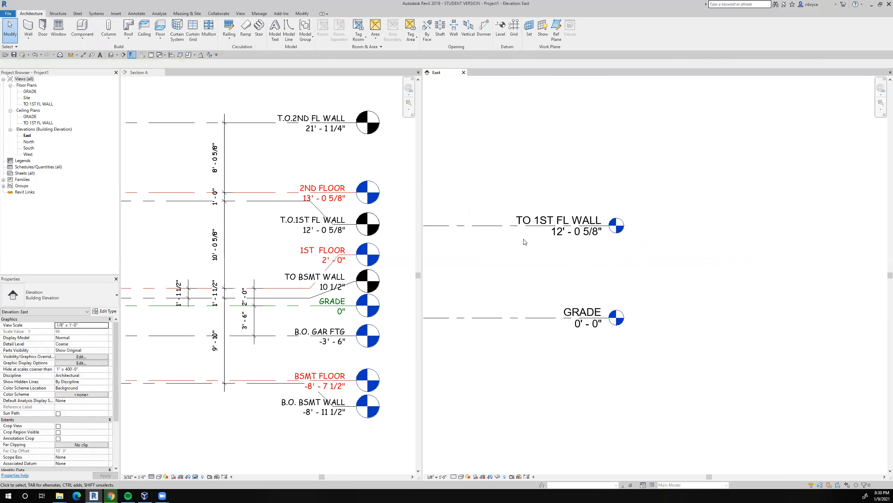
- Add an elbow to the TO 1ST FL WALL level line so its head sits below the line
{"action": "left_click", "coordinate": [519, 229]}
{"action": "scroll", "coordinate": [570, 231], "scroll_direction": "up", "scroll_amount": 3}
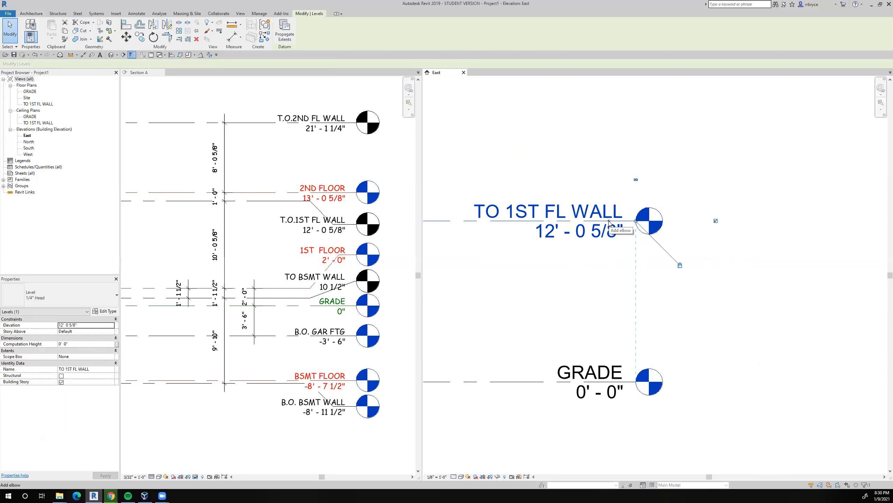
{"action": "left_click", "coordinate": [609, 222]}
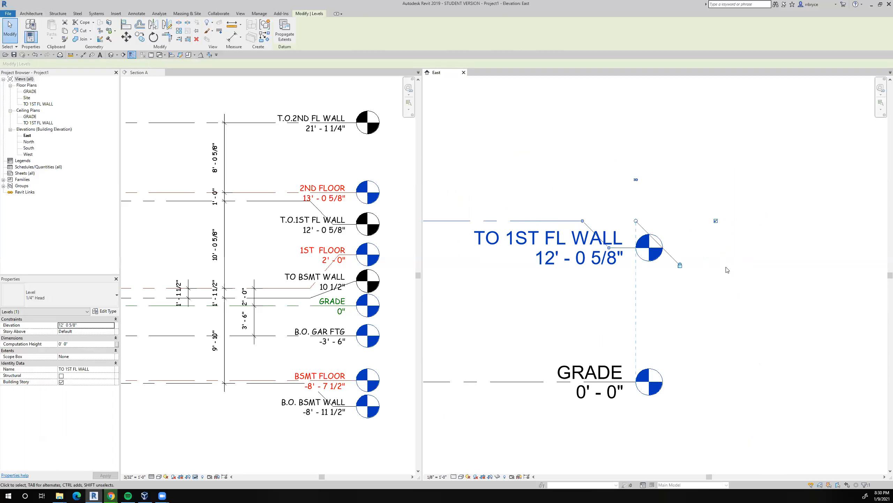
{"action": "scroll", "coordinate": [739, 289], "scroll_direction": "down", "scroll_amount": 1}
{"action": "left_click", "coordinate": [742, 295]}
{"action": "scroll", "coordinate": [735, 296], "scroll_direction": "down", "scroll_amount": 1}
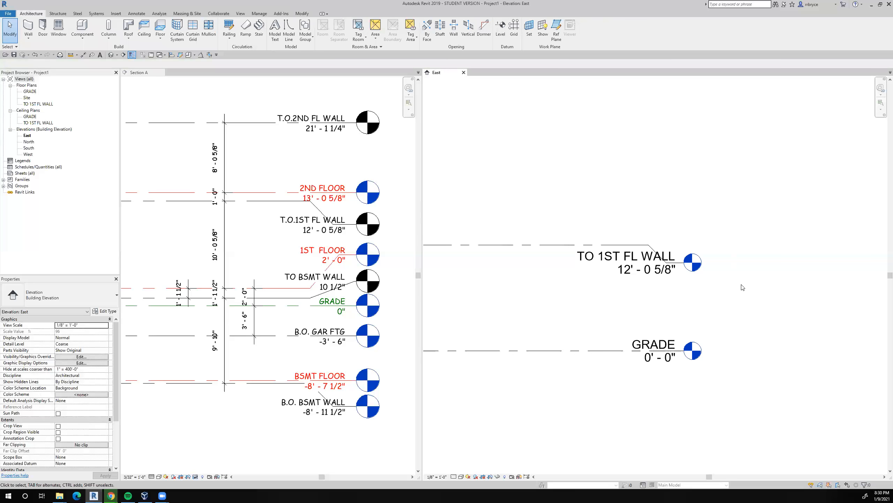
- Shift the head-side bend of the TO 1ST FL WALL elbow slightly toward the level head
{"action": "scroll", "coordinate": [743, 288], "scroll_direction": "up", "scroll_amount": 1}
{"action": "left_click", "coordinate": [643, 259]}
{"action": "mouse_move", "coordinate": [642, 260]}
{"action": "left_mouse_down", "text": "ctrl"}
{"action": "mouse_move", "coordinate": [642, 310]}
{"action": "mouse_move", "coordinate": [648, 256]}
{"action": "left_mouse_up", "text": "ctrl"}
{"action": "left_click", "coordinate": [736, 298]}
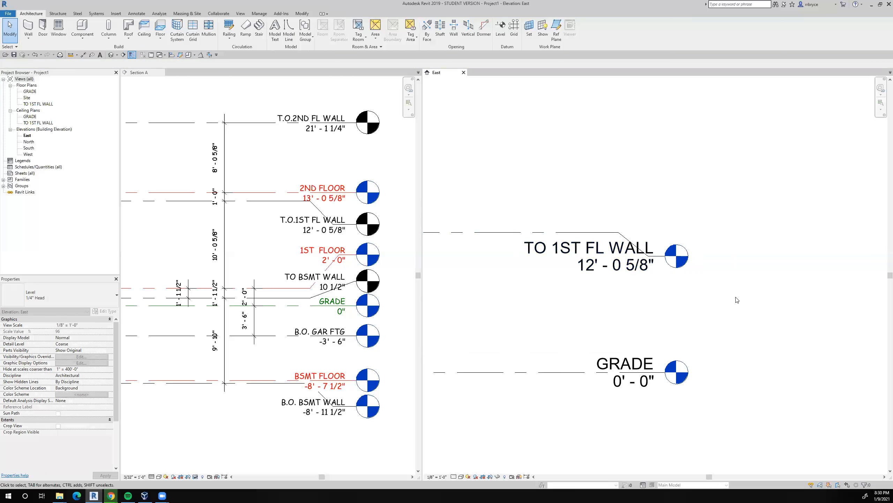
{"action": "scroll", "coordinate": [762, 295], "scroll_direction": "down", "scroll_amount": 2}
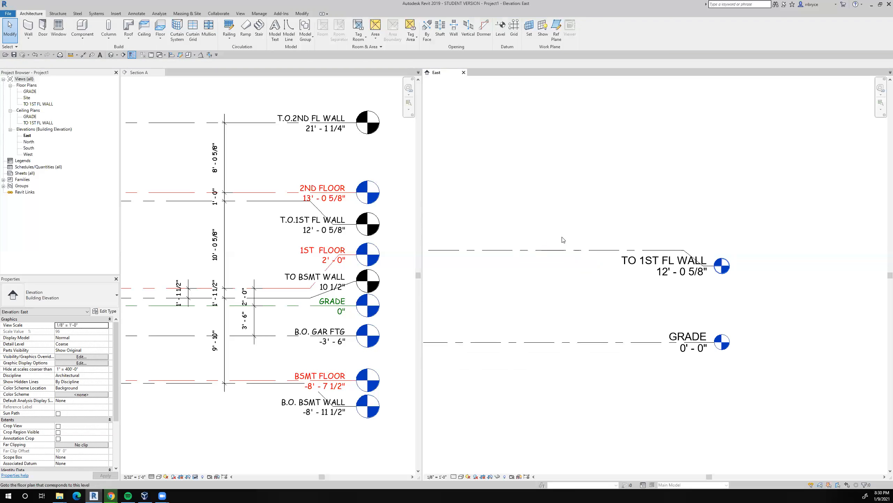
{"action": "left_click", "coordinate": [554, 250]}
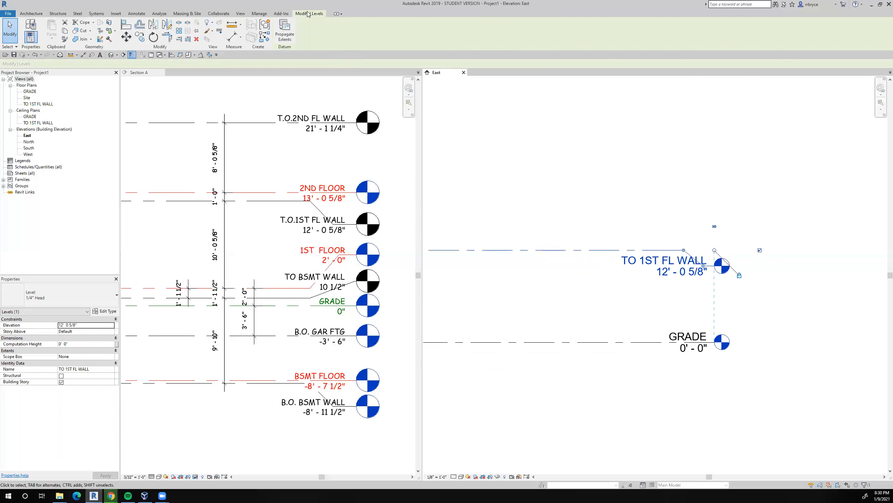
{"action": "left_click", "coordinate": [127, 36]}
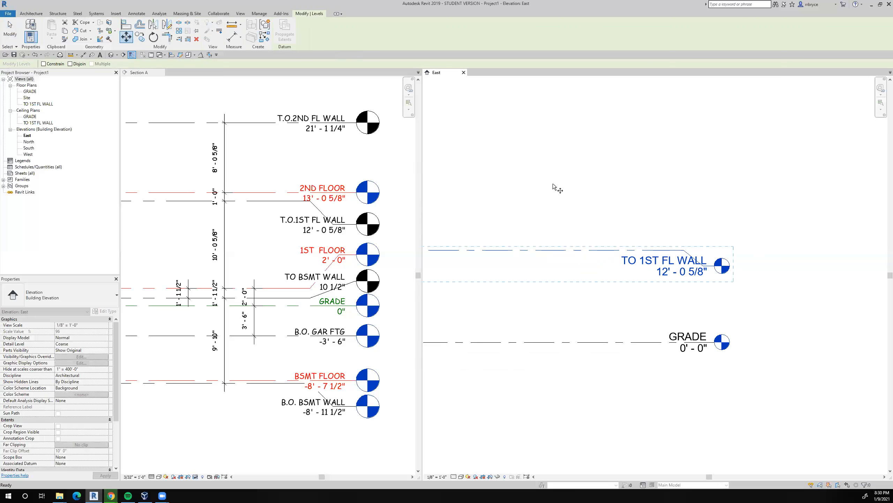
{"action": "left_click", "coordinate": [568, 187]}
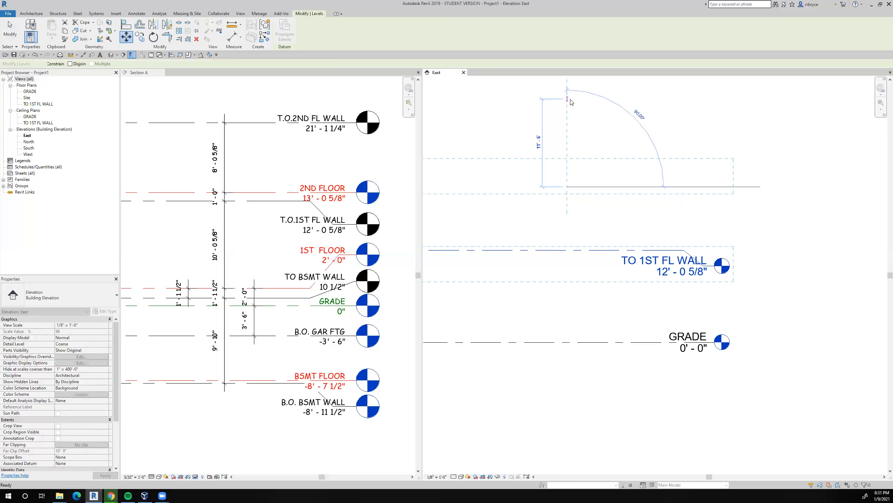
{"action": "key", "text": "Escape"}
{"action": "key", "text": "Escape"}
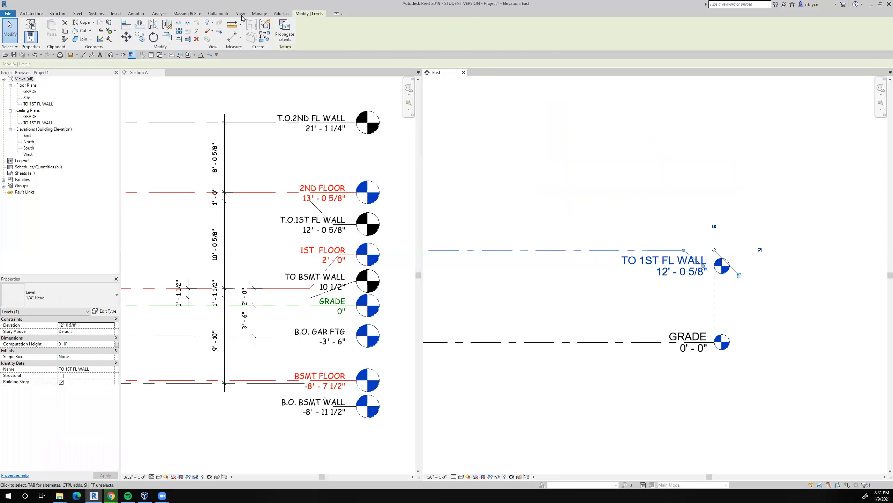
- Copy the TO 1ST FL WALL level 1' straight up in the East elevation
{"action": "left_click", "coordinate": [139, 37]}
{"action": "left_click", "coordinate": [551, 218]}
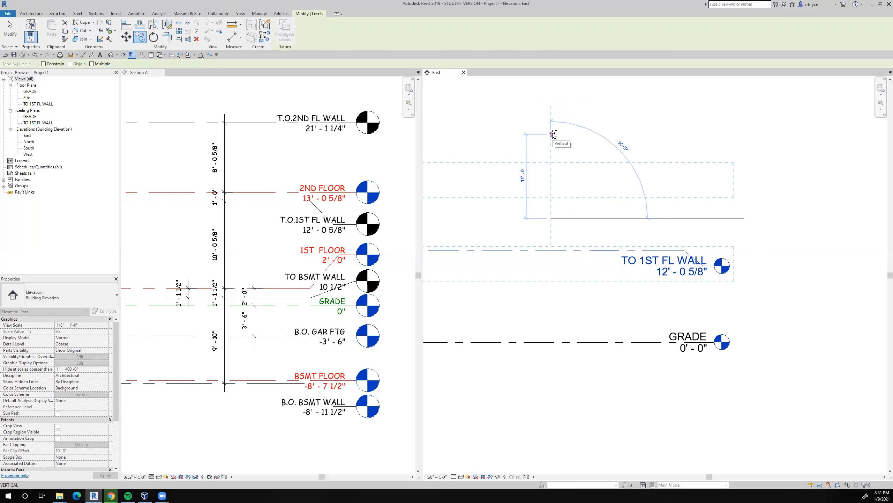
{"action": "type", "text": "1"}
{"action": "key", "text": "Return"}
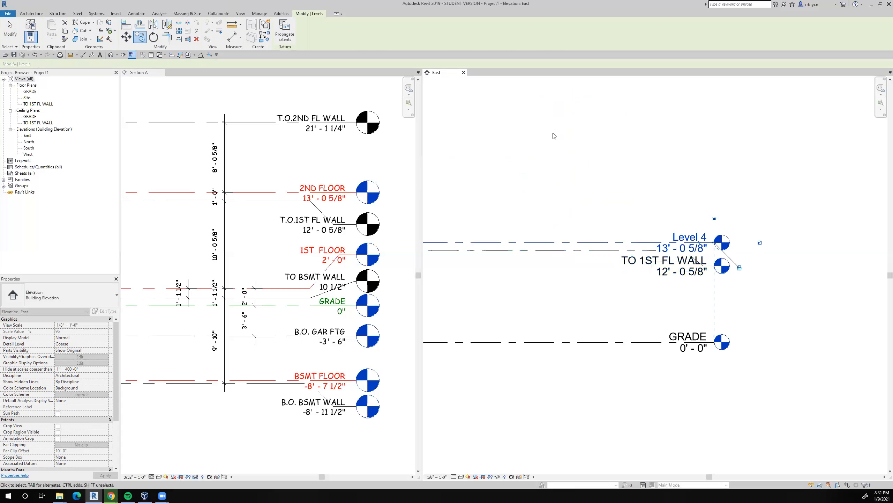
{"action": "key", "text": "Escape"}
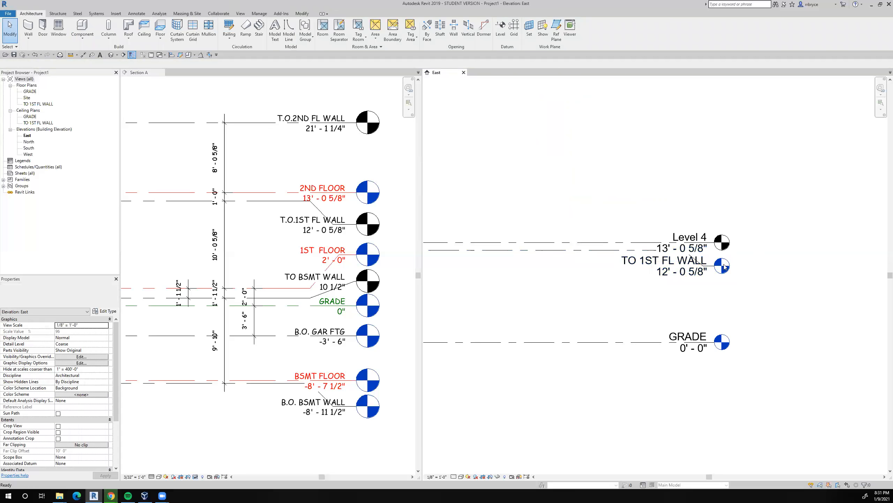
- Rename the copied level above TO 1ST FL WALL as 2ND FL
{"action": "scroll", "coordinate": [733, 266], "scroll_direction": "up", "scroll_amount": 2}
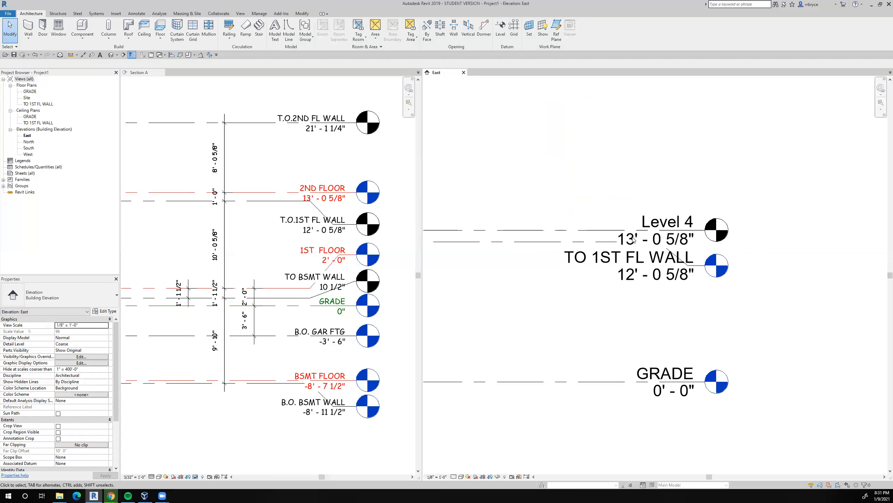
{"action": "double_click", "coordinate": [647, 229]}
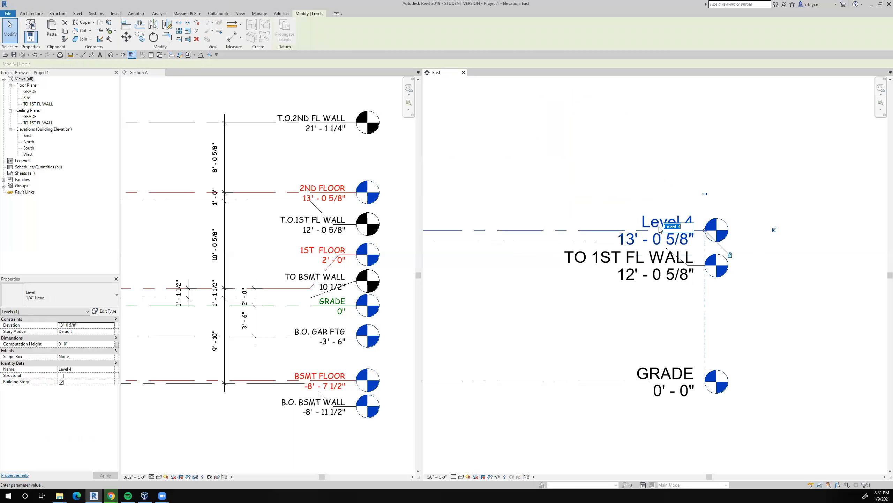
{"action": "type", "text": "2ND FL"}
{"action": "key", "text": "Return"}
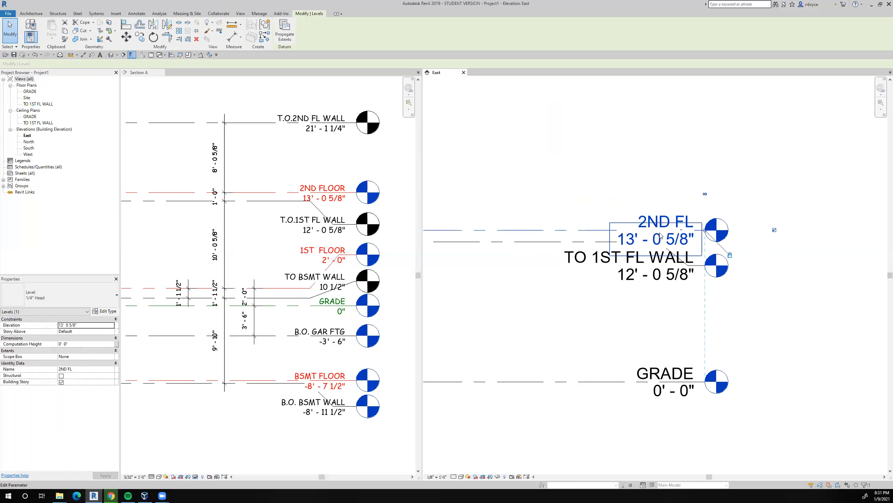
{"action": "scroll", "coordinate": [742, 335], "scroll_direction": "down", "scroll_amount": 2}
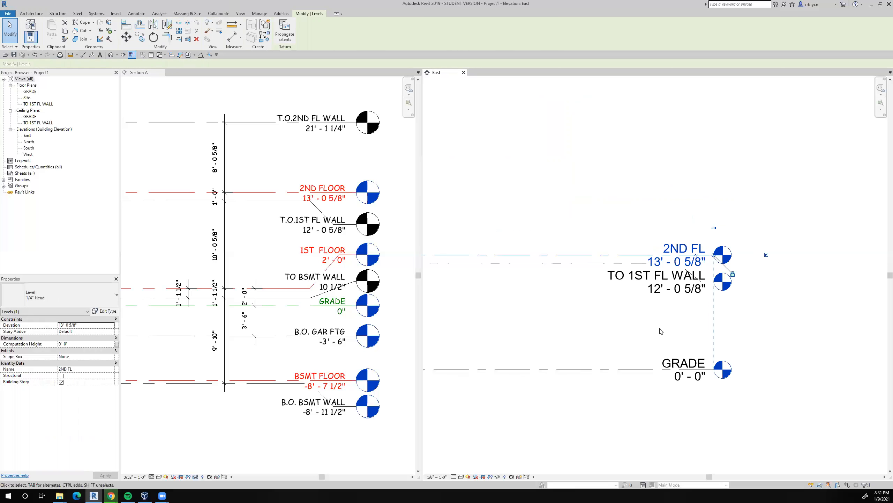
{"action": "left_click", "coordinate": [751, 321]}
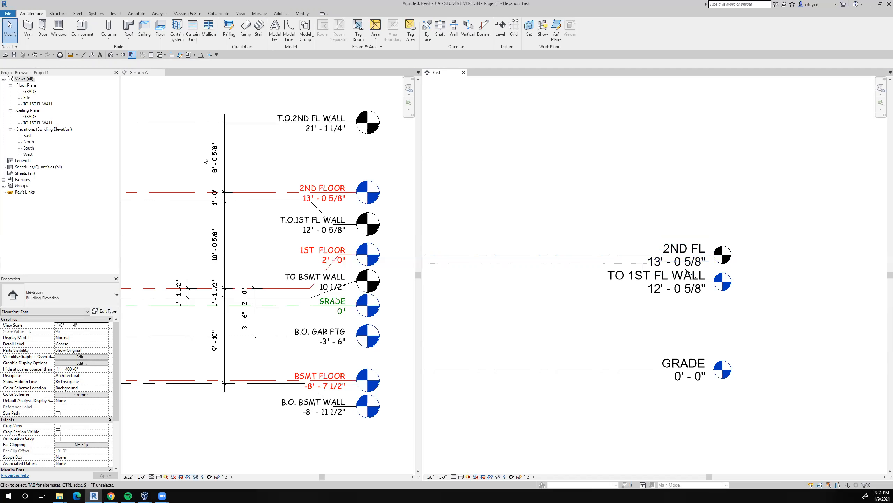
- Copy the 2ND FL level straight up by about 15' to create the level above it
{"action": "left_click", "coordinate": [569, 250]}
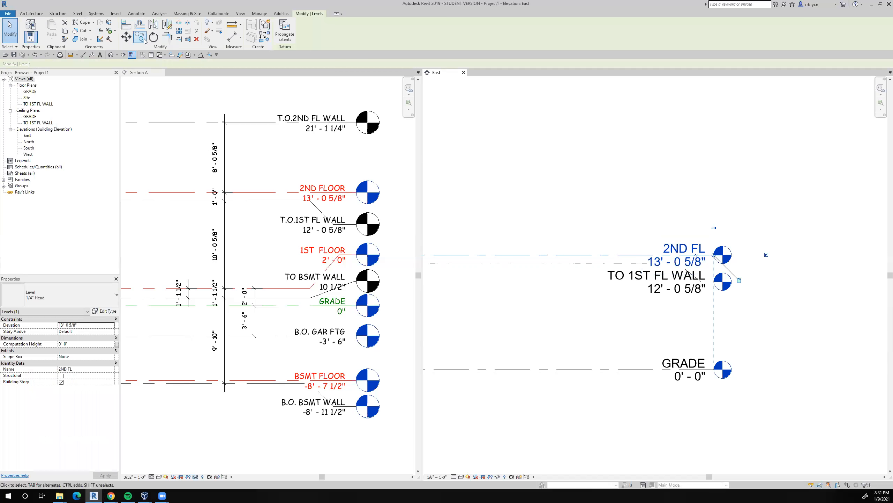
{"action": "left_click", "coordinate": [140, 37]}
{"action": "left_click", "coordinate": [551, 239]}
{"action": "left_click", "coordinate": [552, 122]}
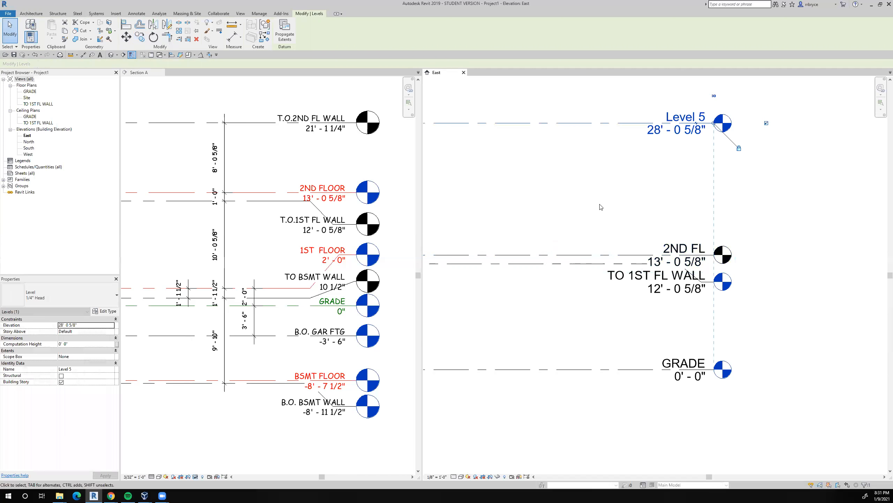
{"action": "key", "text": "Escape"}
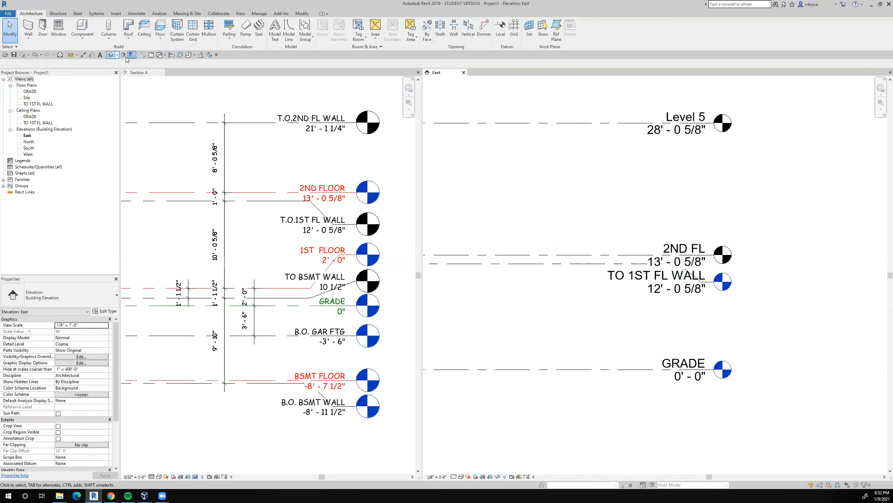
- Show the Quick Access Toolbar above the ribbon and return it to below the ribbon
{"action": "left_click", "coordinate": [216, 54]}
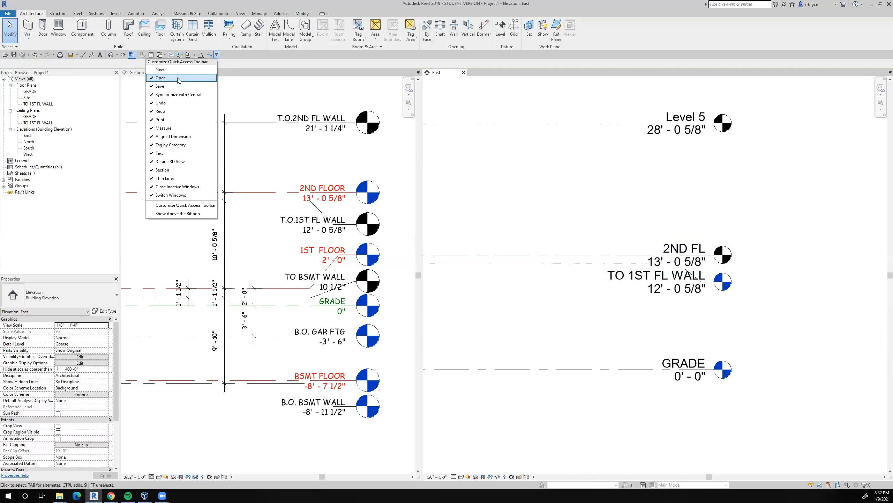
{"action": "left_click", "coordinate": [178, 214]}
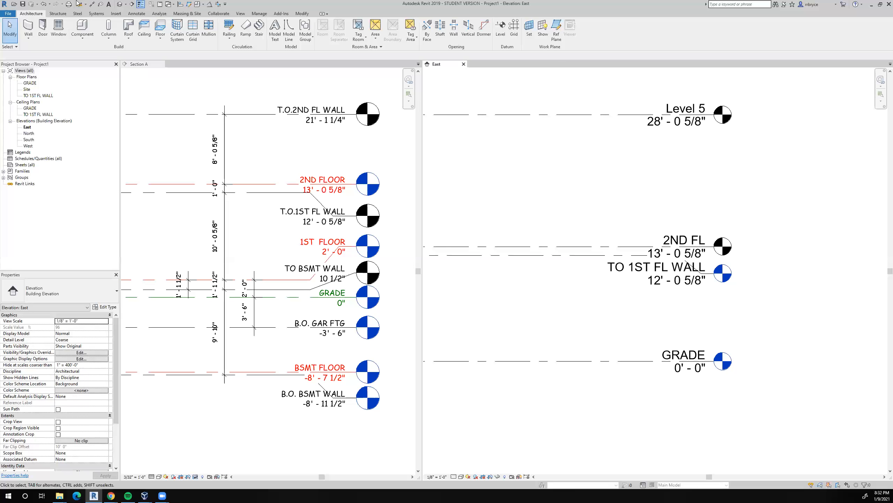
{"action": "left_click", "coordinate": [225, 4]}
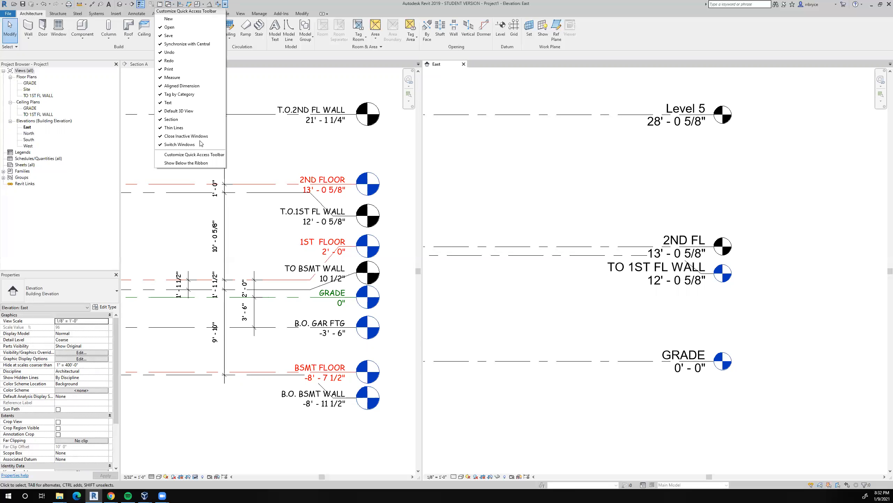
{"action": "left_click", "coordinate": [197, 164]}
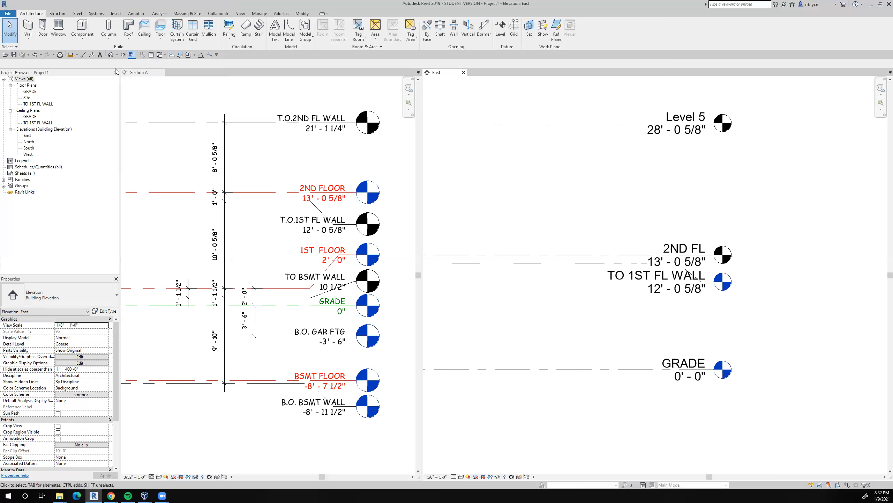
- Try a continuous aligned dimension string across Level 5, 2ND FL and GRADE, and delete it
{"action": "left_click", "coordinate": [83, 55]}
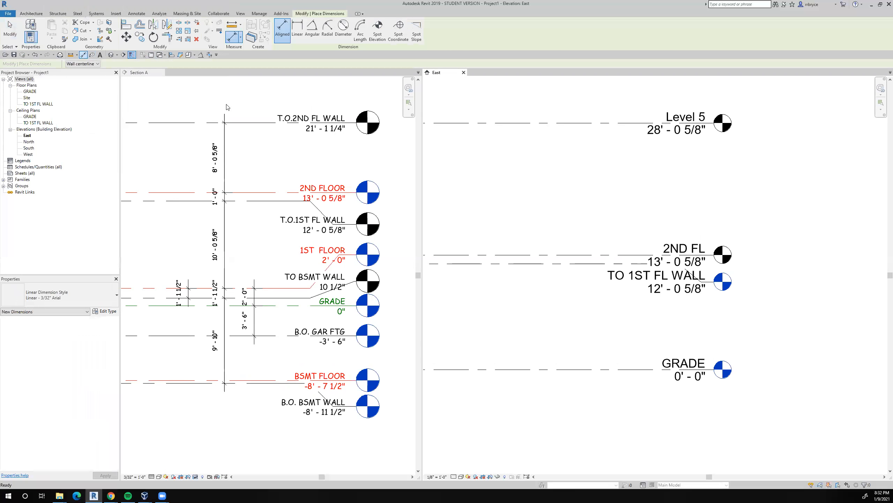
{"action": "left_click", "coordinate": [551, 254]}
{"action": "left_click", "coordinate": [559, 126]}
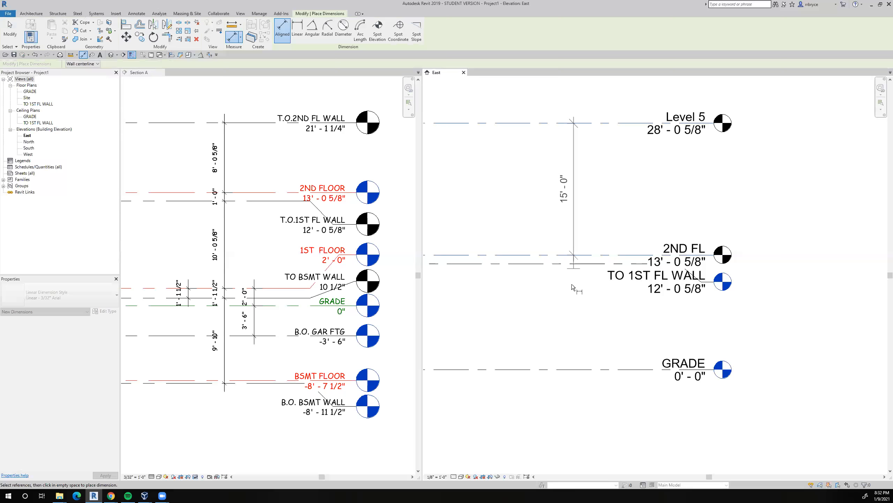
{"action": "left_click", "coordinate": [570, 370]}
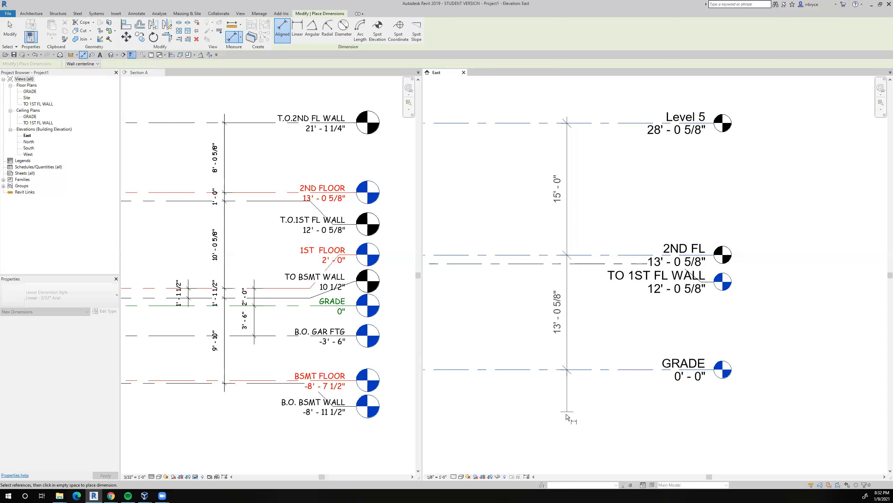
{"action": "left_click", "coordinate": [548, 410]}
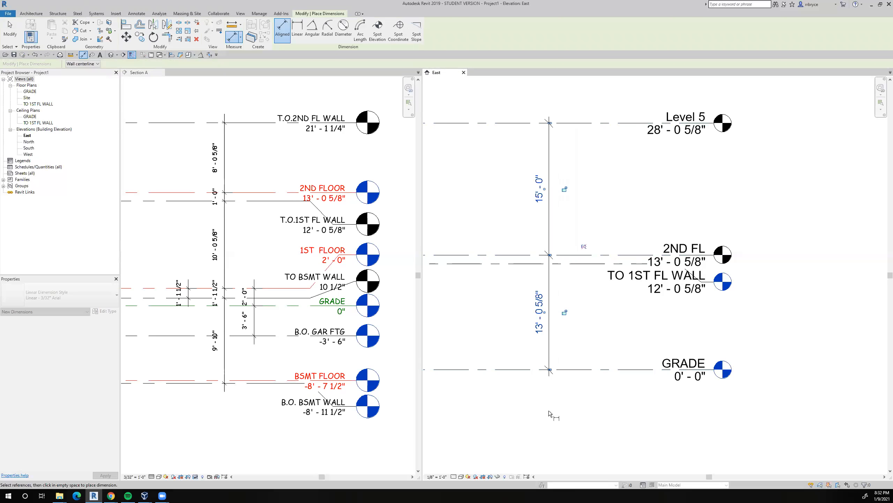
{"action": "key", "text": "Escape"}
{"action": "key", "text": "Escape"}
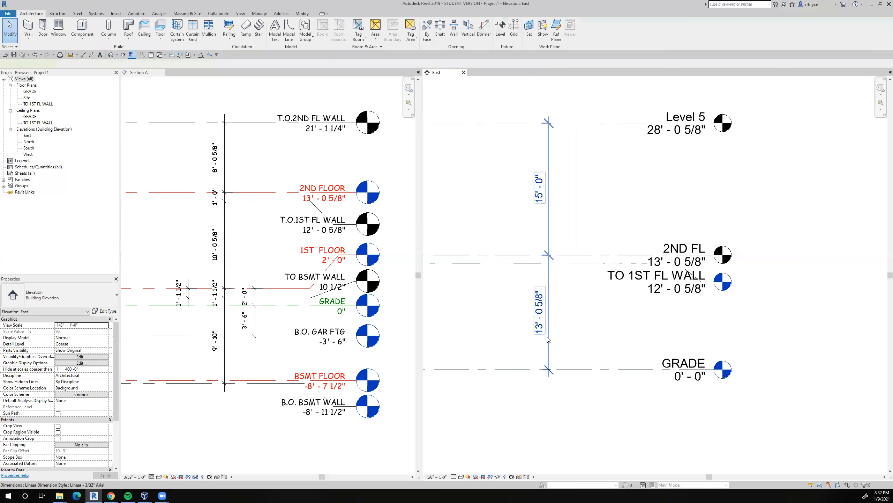
{"action": "left_click", "coordinate": [549, 339]}
{"action": "key", "text": "Delete"}
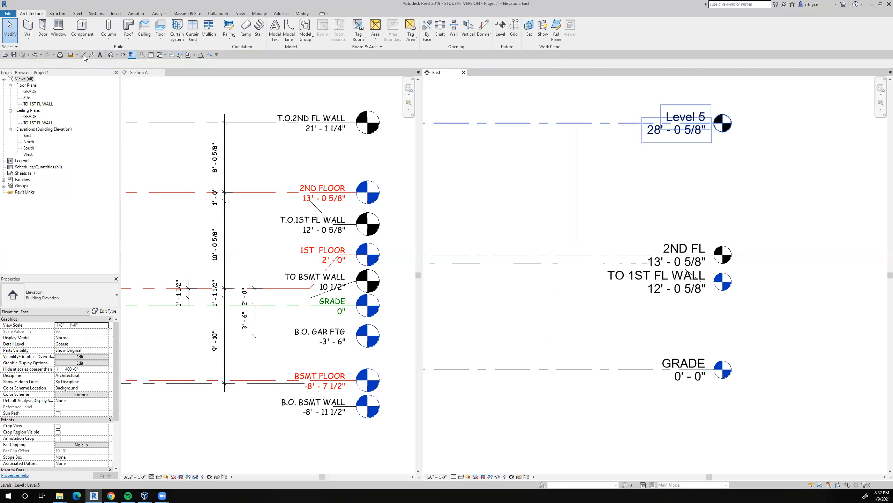
- Place an aligned dimension between the 2ND FL level and Level 5 above it
{"action": "left_click", "coordinate": [83, 56]}
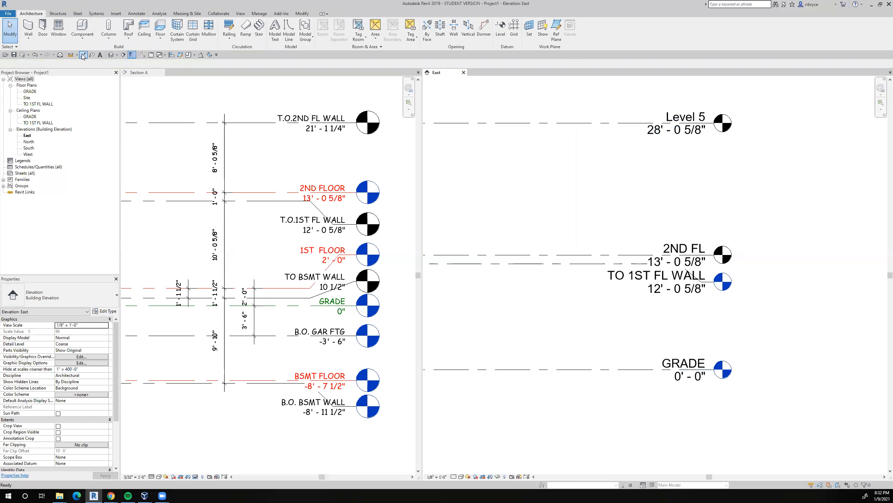
{"action": "left_click", "coordinate": [513, 254]}
{"action": "left_click", "coordinate": [533, 124]}
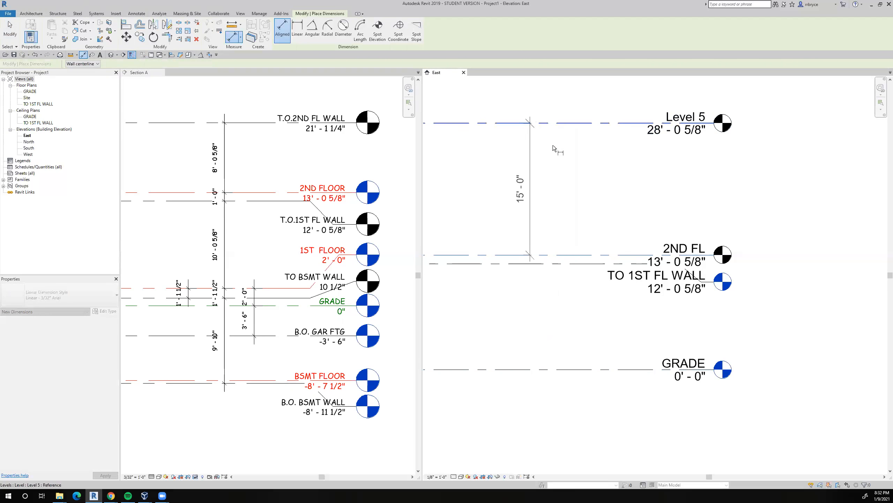
{"action": "left_click", "coordinate": [551, 94]}
{"action": "key", "text": "Escape"}
{"action": "key", "text": "Escape"}
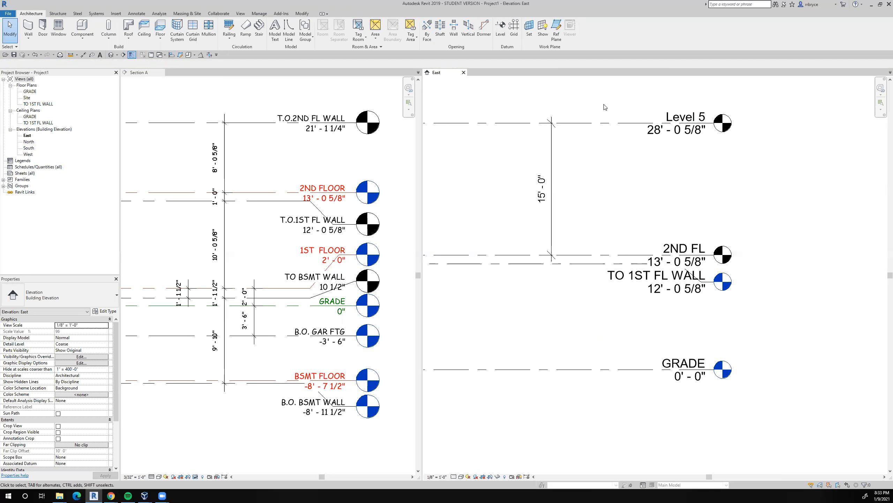
- Set the distance from 2ND FL up to Level 5 to 8' - 0 5/8" by repositioning Level 5
{"action": "left_click", "coordinate": [607, 123]}
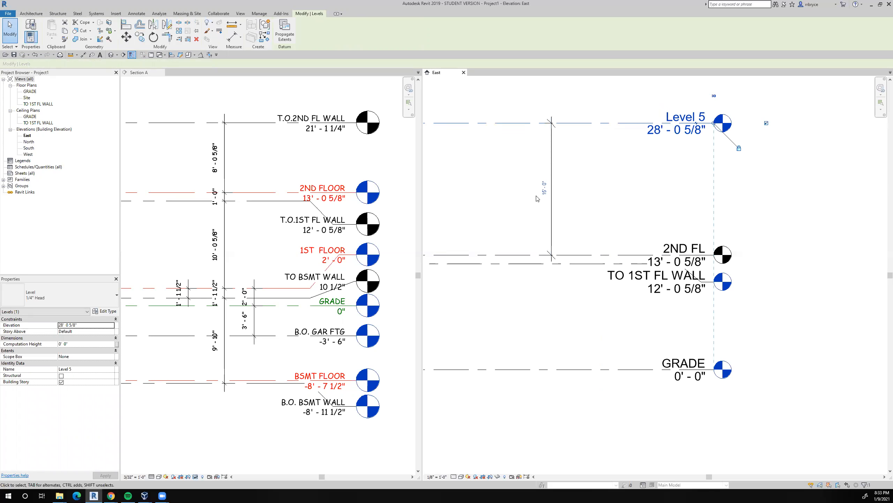
{"action": "left_click", "coordinate": [545, 188]}
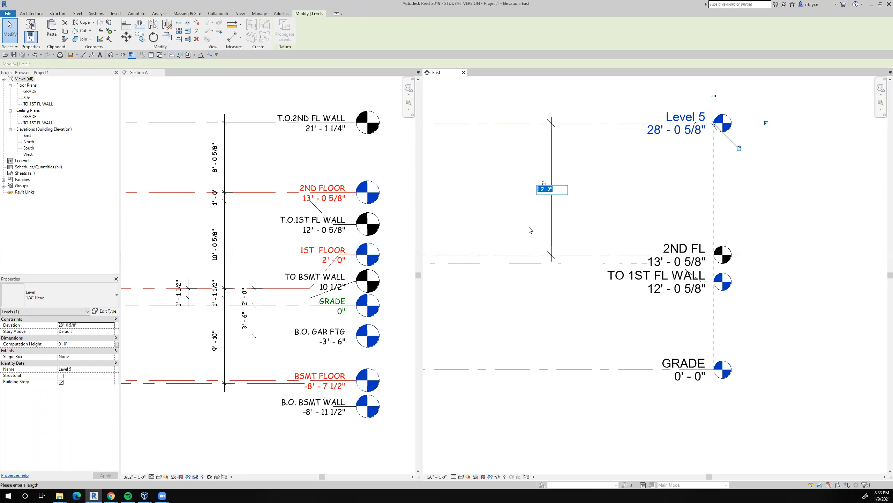
{"action": "type", "text": "8' - 0 5/8"}
{"action": "key", "text": "Return"}
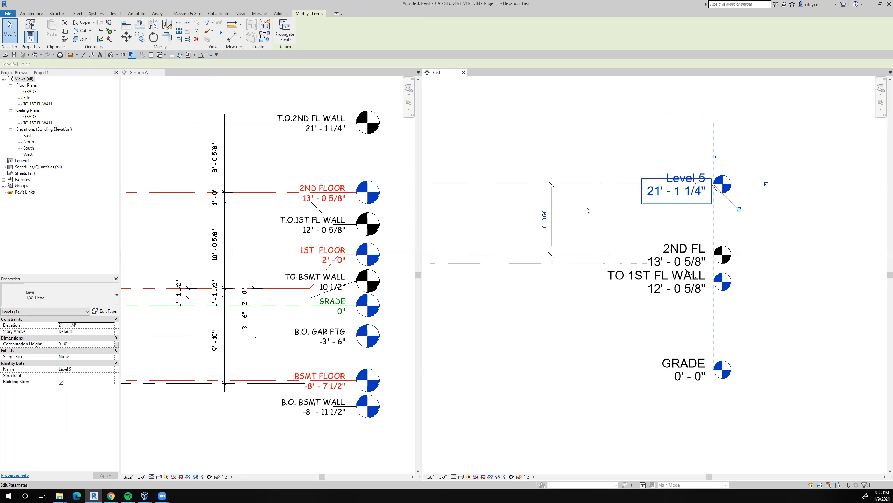
{"action": "scroll", "coordinate": [545, 228], "scroll_direction": "up", "scroll_amount": 4}
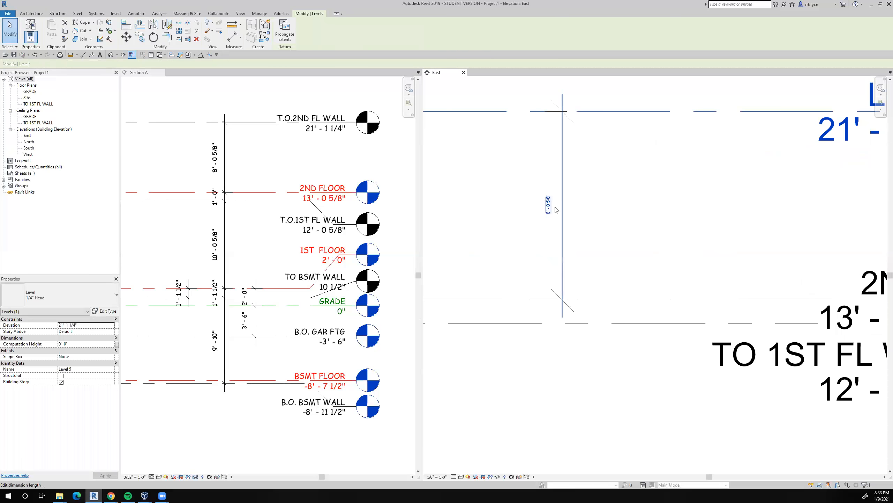
{"action": "scroll", "coordinate": [546, 213], "scroll_direction": "down", "scroll_amount": 5}
{"action": "left_click", "coordinate": [835, 209]}
{"action": "middle_click_drag", "start_coordinate": [638, 189], "coordinate": [607, 159]}
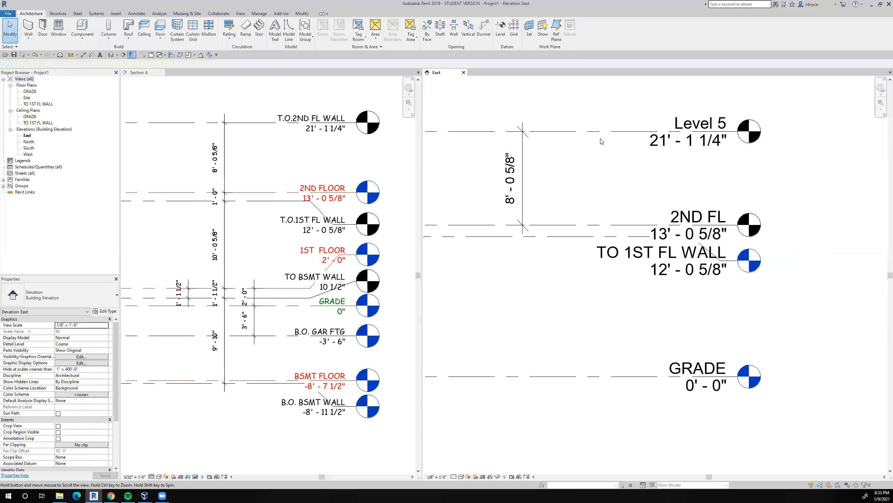
{"action": "left_click", "coordinate": [599, 132]}
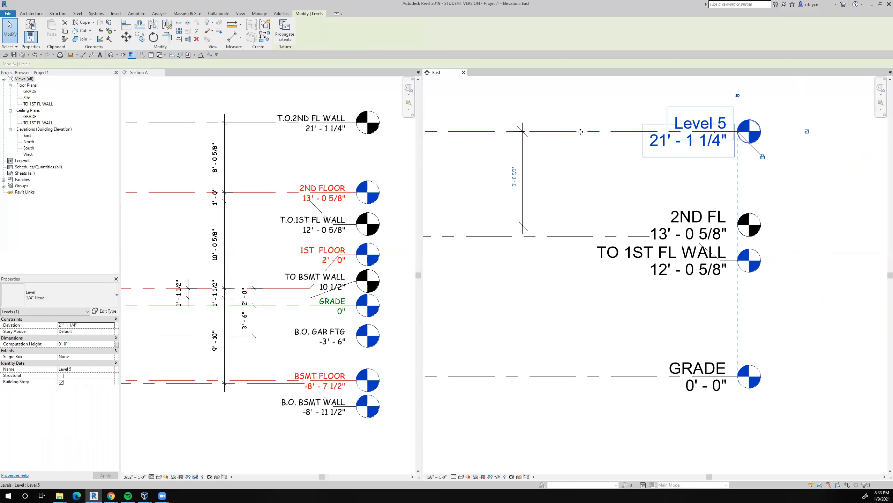
{"action": "left_click", "coordinate": [584, 183]}
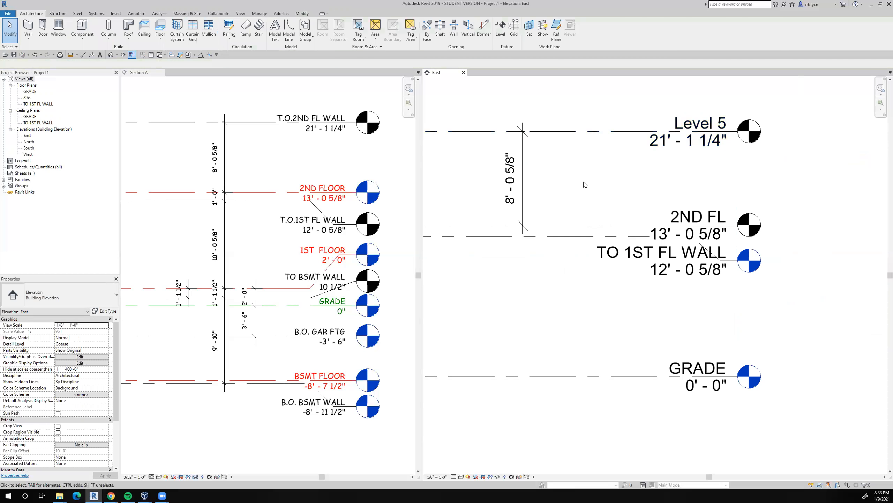
{"action": "left_click", "coordinate": [511, 186]}
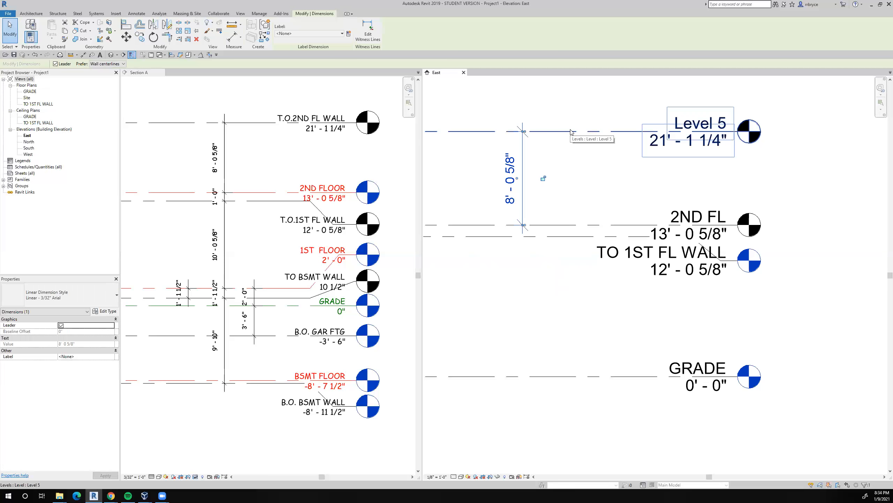
{"action": "left_click", "coordinate": [827, 196]}
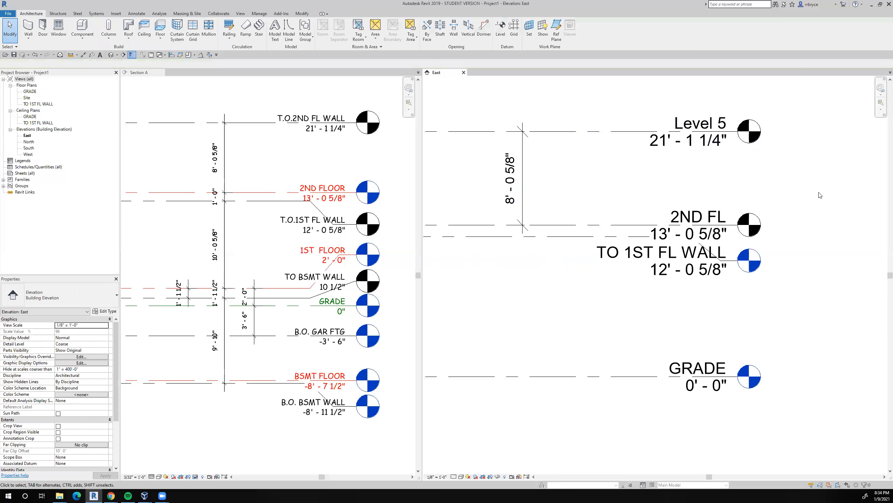
- Set the distance from 2ND FL up to Level 5 to 10' by repositioning Level 5
{"action": "left_click", "coordinate": [574, 136]}
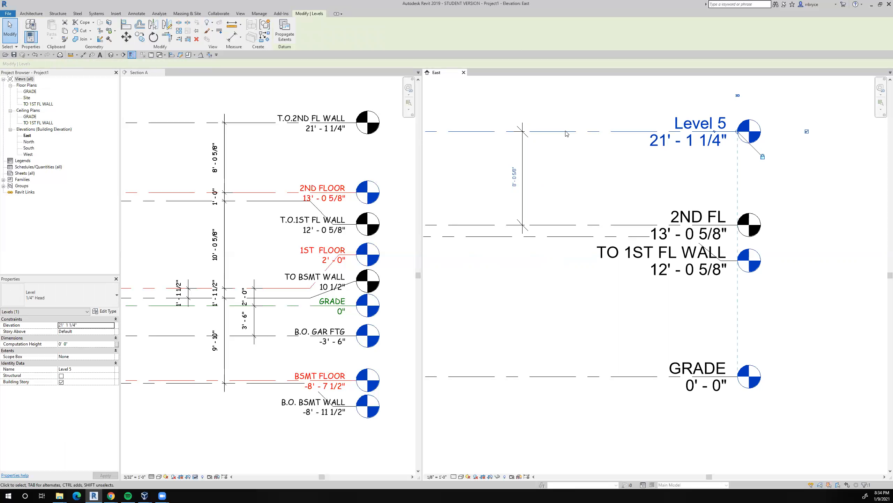
{"action": "left_click", "coordinate": [513, 181]}
{"action": "type", "text": "10"}
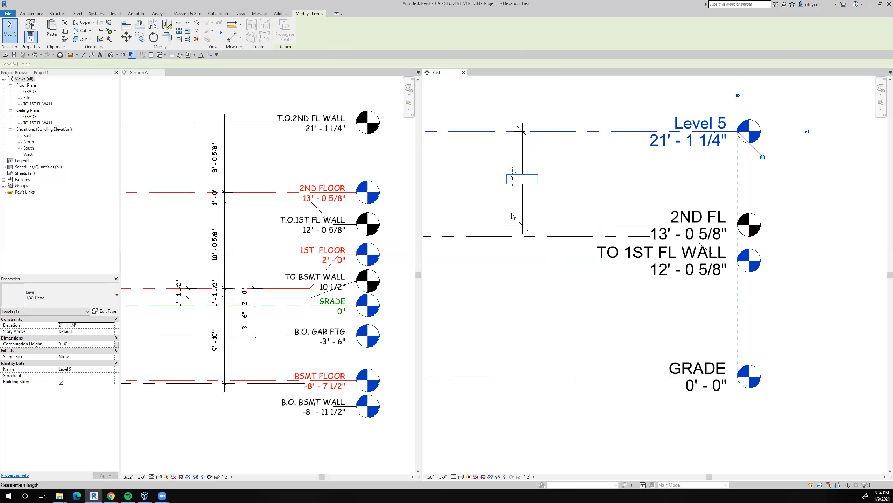
{"action": "key", "text": "Return"}
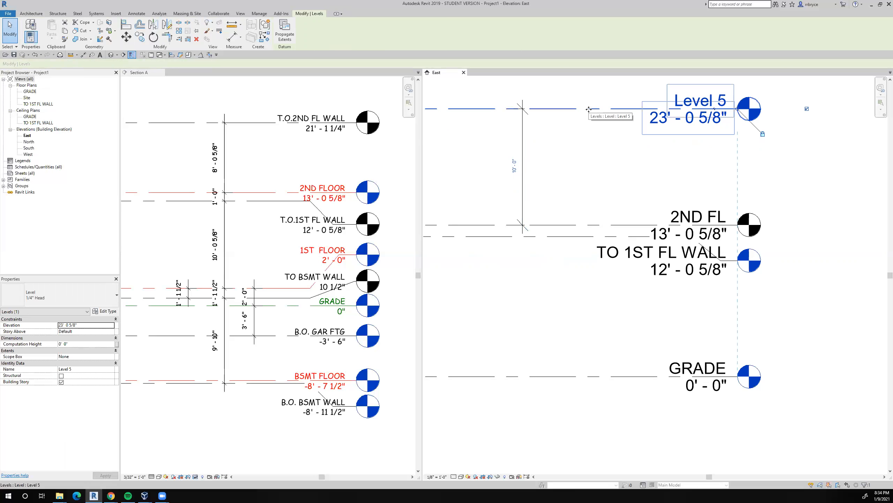
{"action": "left_click", "coordinate": [848, 185]}
- Restore the distance from 2ND FL up to Level 5 to 8' - 0 5/8"
{"action": "left_click", "coordinate": [624, 107]}
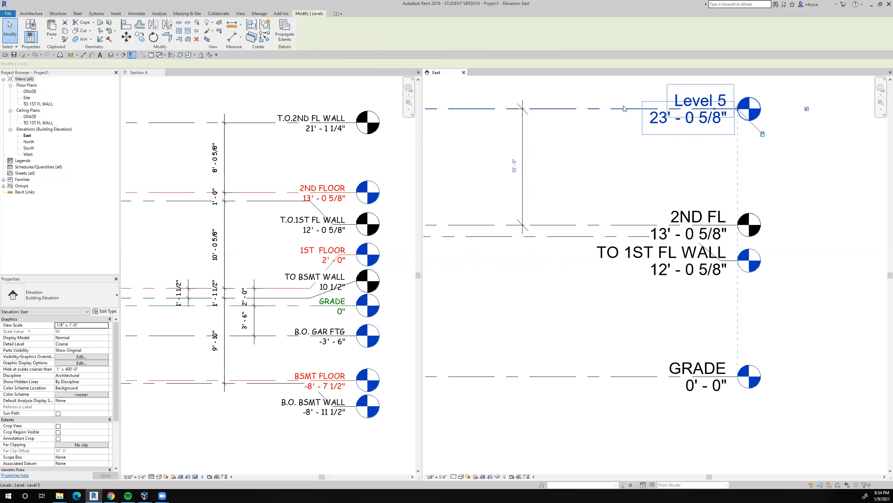
{"action": "left_click", "coordinate": [515, 169]}
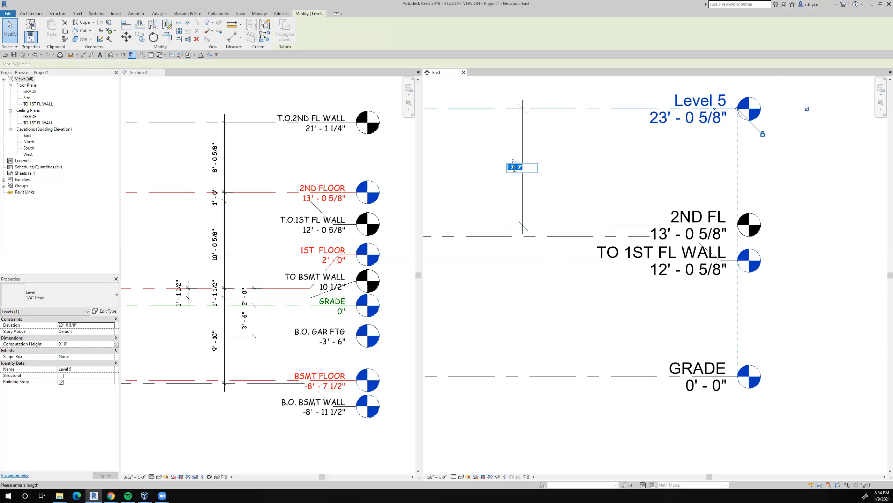
{"action": "type", "text": "8"}
{"action": "type", "text": "' - 0"}
{"action": "type", "text": " 5/8"}
{"action": "key", "text": "Return"}
{"action": "left_click", "coordinate": [804, 180]}
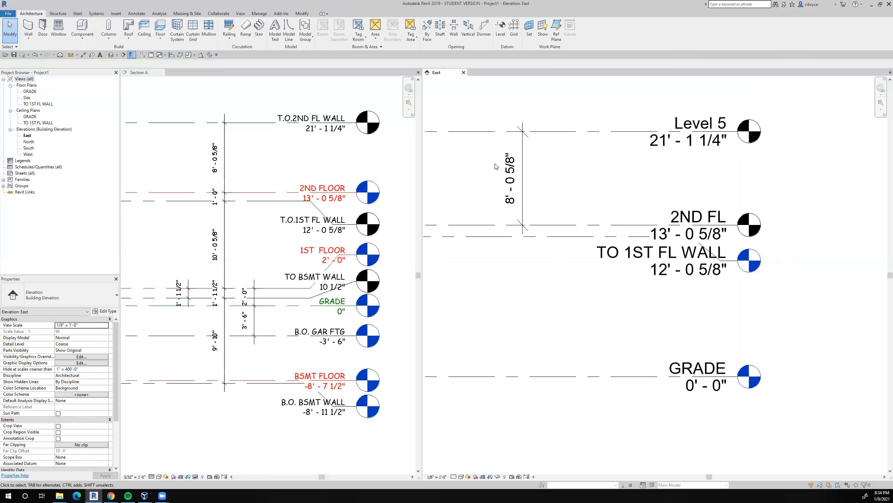
- Delete the aligned dimension between 2ND FL and Level 5
{"action": "scroll", "coordinate": [530, 177], "scroll_direction": "up", "scroll_amount": 2}
{"action": "left_click", "coordinate": [530, 178]}
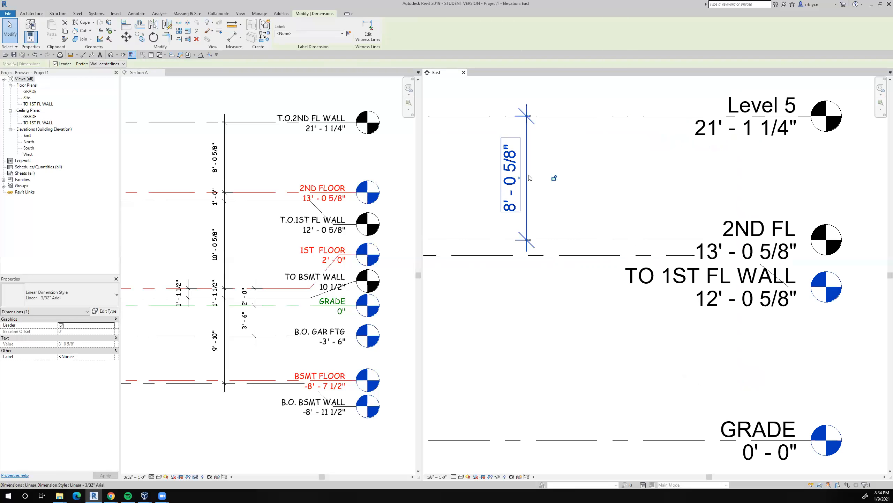
{"action": "key", "text": "Delete"}
- Rename Level 5 as TO 2ND FL WALL
{"action": "middle_click_drag", "start_coordinate": [741, 96], "coordinate": [622, 126]}
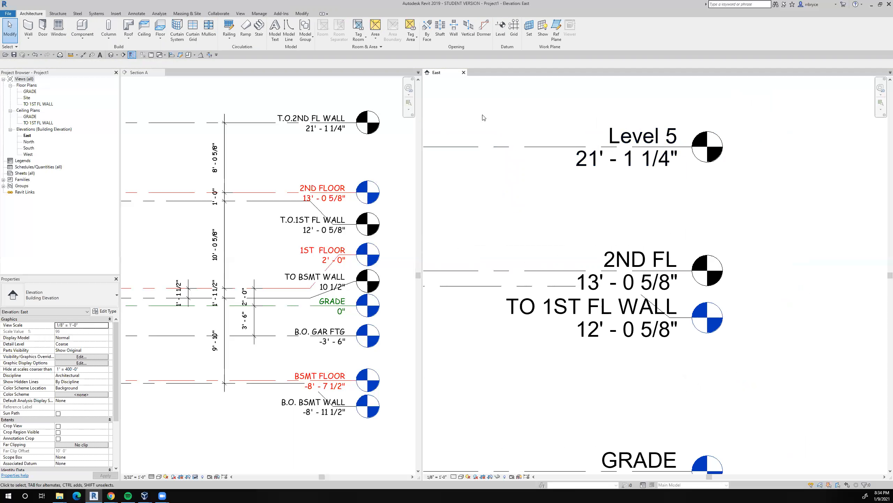
{"action": "double_click", "coordinate": [630, 132]}
{"action": "type", "text": "TO 2ND F"}
{"action": "type", "text": "L WALL"}
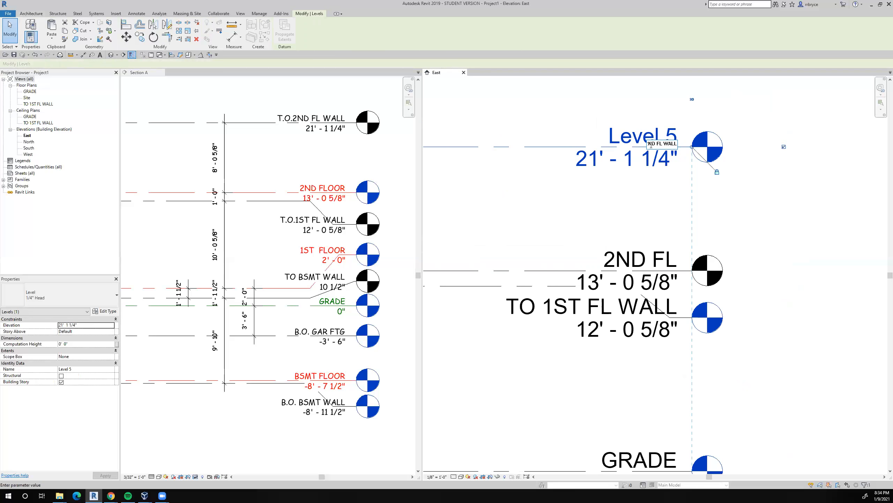
{"action": "key", "text": "Return"}
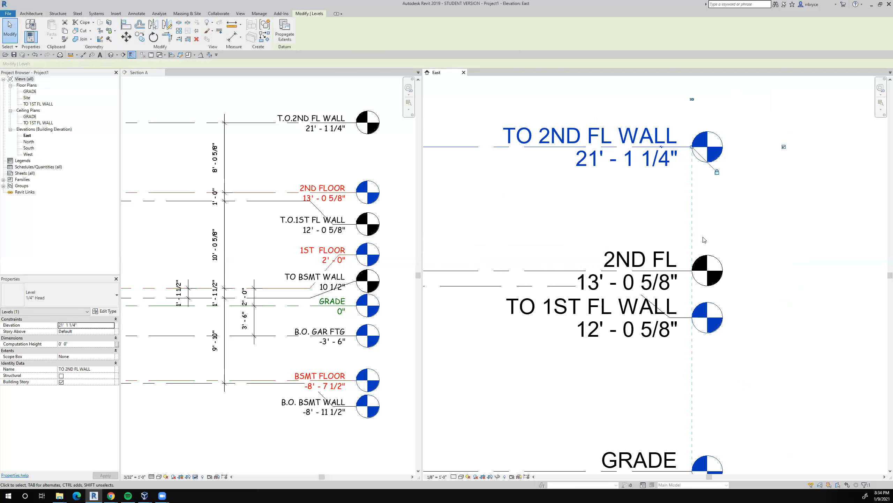
- Copy the GRADE level 2' straight up to create a new level above it
{"action": "scroll", "coordinate": [751, 227], "scroll_direction": "down", "scroll_amount": 3}
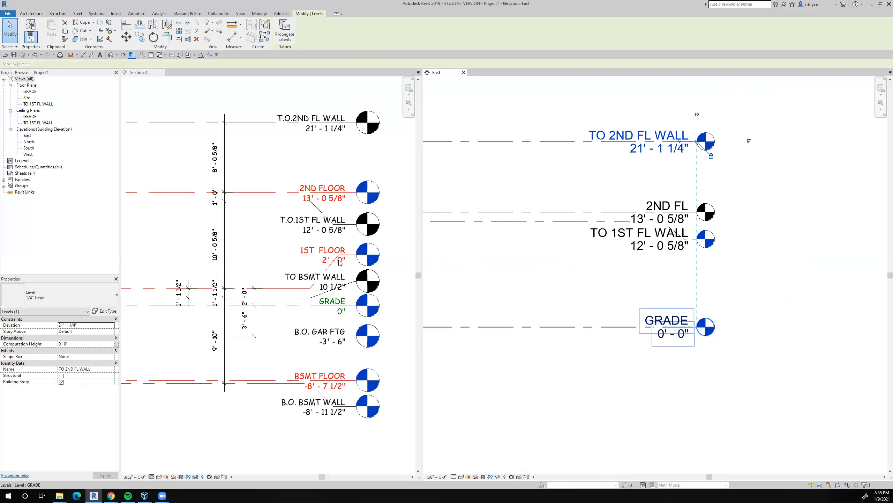
{"action": "left_click", "coordinate": [540, 328]}
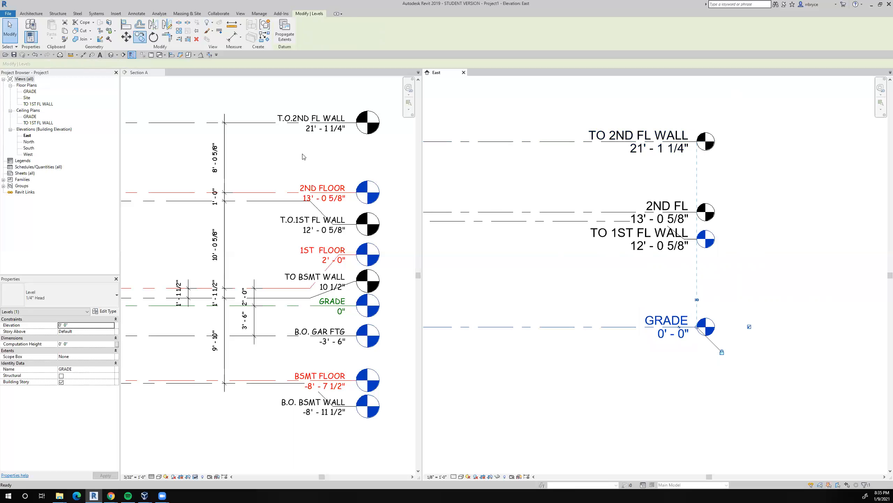
{"action": "key", "text": "m"}
{"action": "key", "text": "v"}
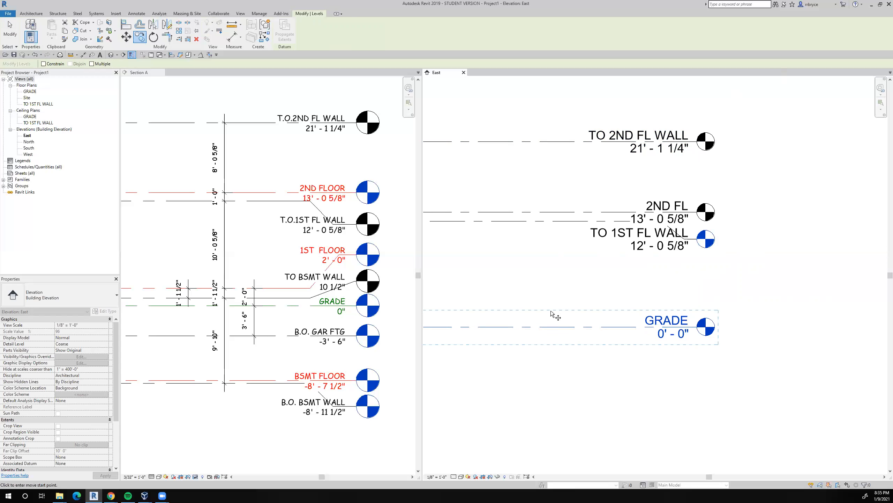
{"action": "left_click", "coordinate": [563, 326]}
{"action": "left_click", "coordinate": [805, 377]}
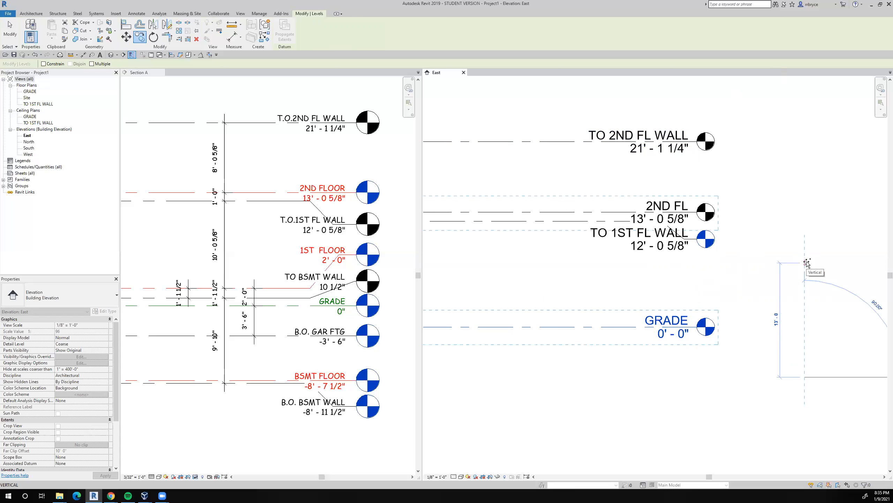
{"action": "type", "text": "2"}
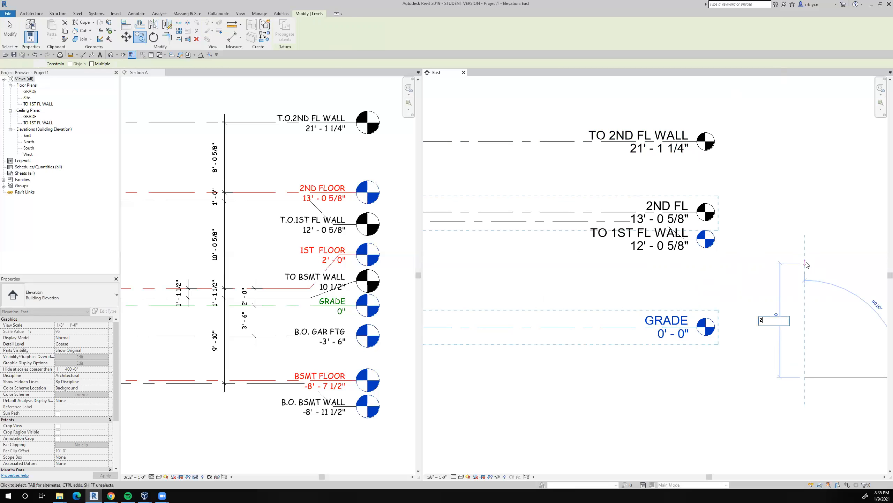
{"action": "key", "text": "Return"}
{"action": "left_click", "coordinate": [813, 325]}
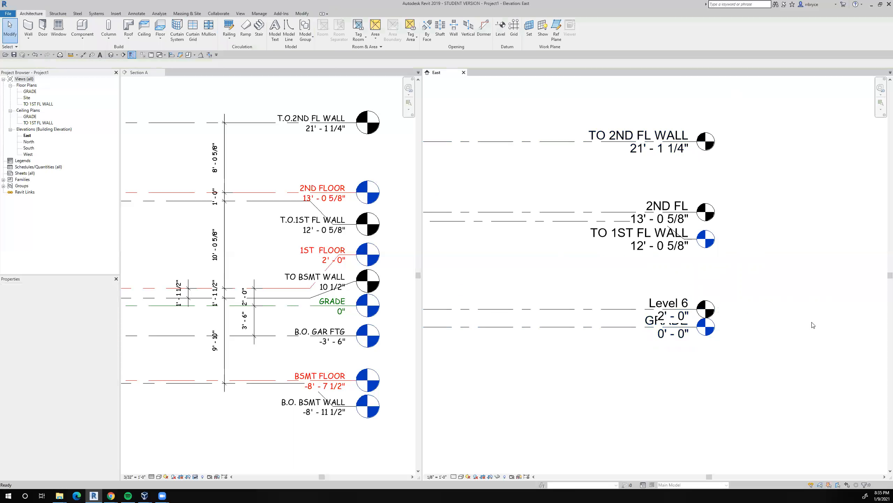
- Separate the overlapping level heads by adding elbows that offset GRADE's head downward and Level 6's head upward
{"action": "left_click", "coordinate": [634, 328]}
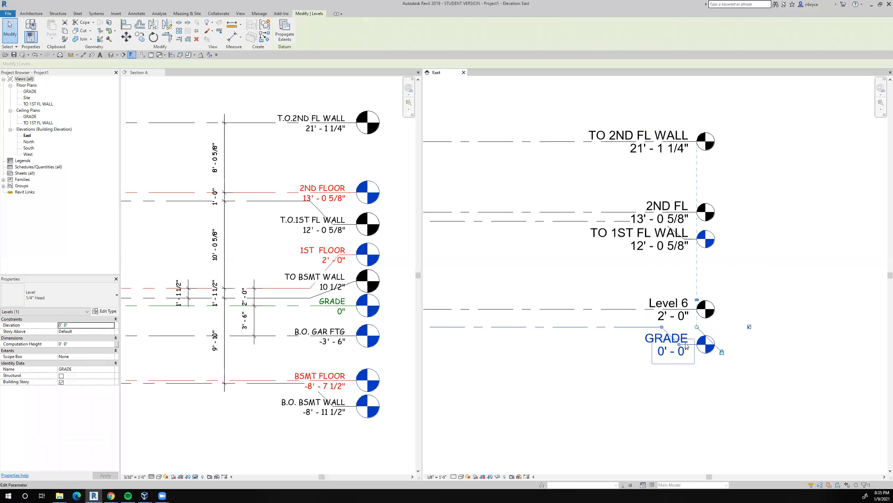
{"action": "left_click", "coordinate": [629, 312]}
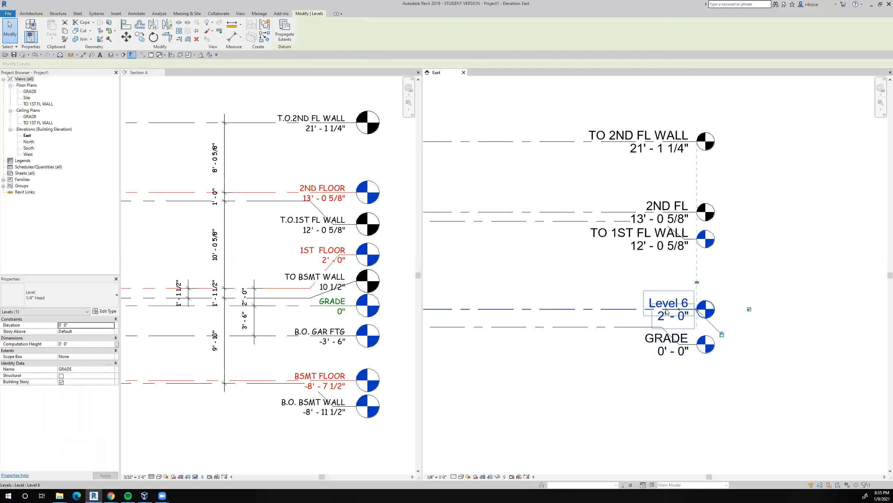
{"action": "left_click_drag", "start_coordinate": [680, 310], "coordinate": [684, 290]}
{"action": "left_click", "coordinate": [795, 328]}
{"action": "middle_click_drag", "start_coordinate": [796, 328], "coordinate": [782, 325]}
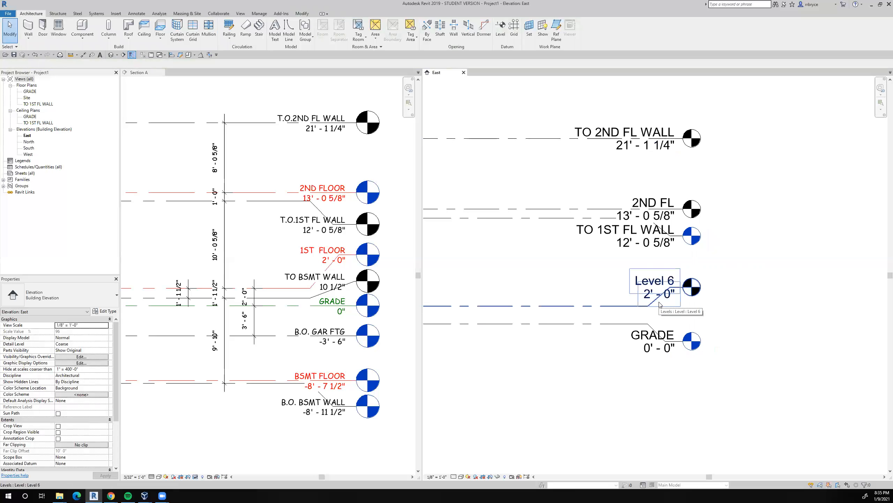
- Rename Level 6 as 1ST FL
{"action": "double_click", "coordinate": [649, 281]}
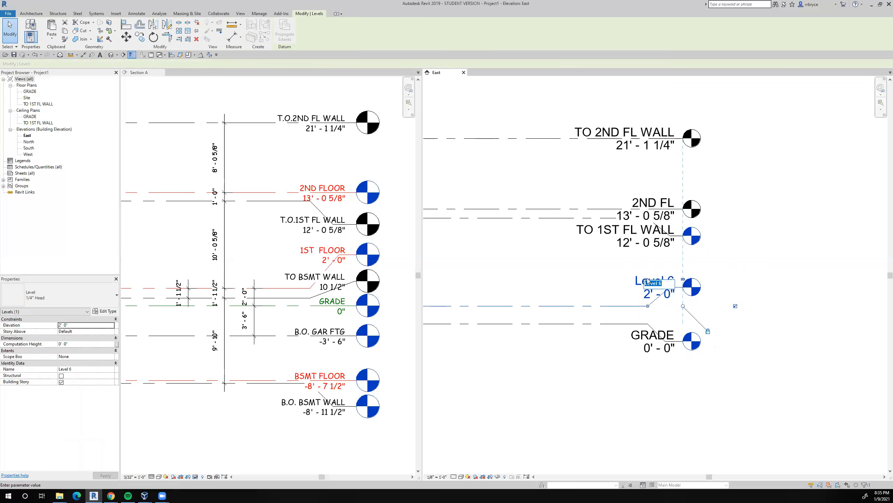
{"action": "type", "text": "1ST FL"}
{"action": "left_click", "coordinate": [728, 292]}
- Copy the GRADE level 3'6" downward to create a new level below it
{"action": "middle_click_drag", "start_coordinate": [752, 310], "coordinate": [756, 297]}
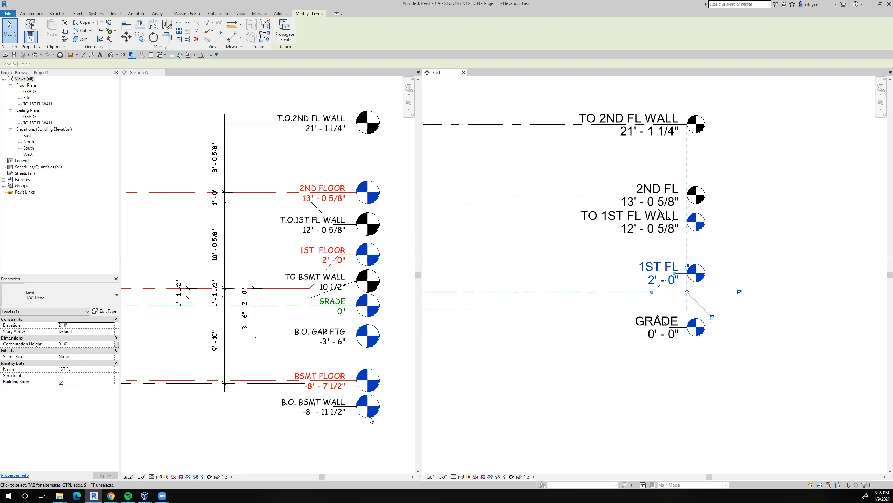
{"action": "middle_click_drag", "start_coordinate": [516, 409], "coordinate": [534, 377]}
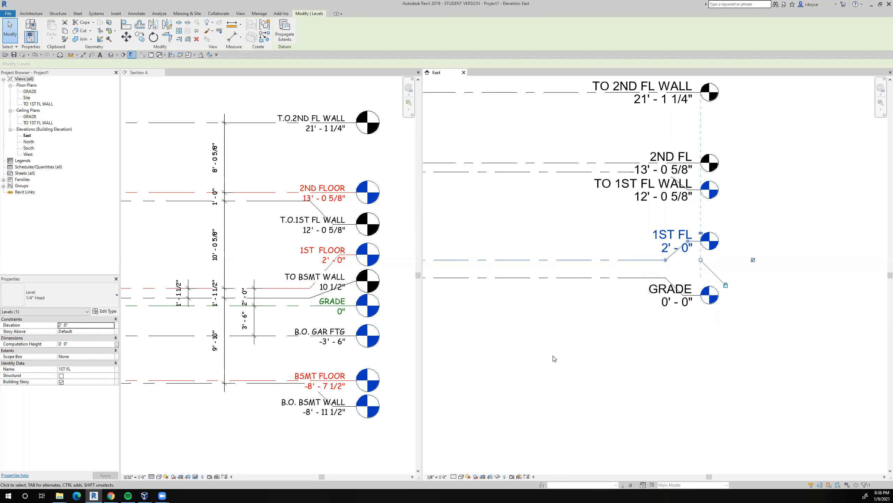
{"action": "left_click", "coordinate": [586, 288]}
{"action": "left_click", "coordinate": [585, 279]}
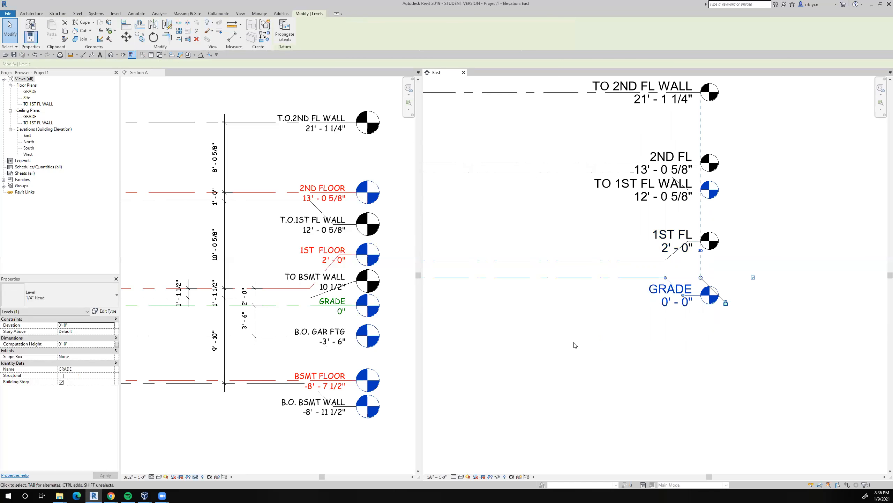
{"action": "left_click", "coordinate": [140, 37]}
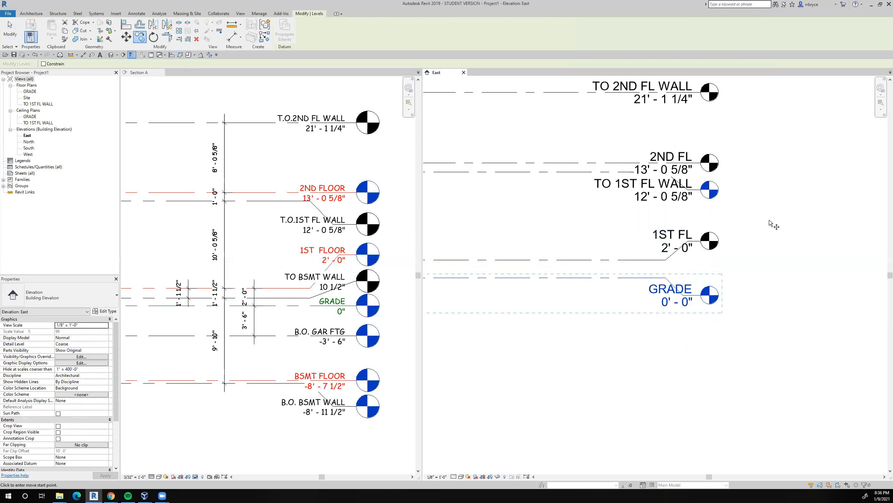
{"action": "left_click", "coordinate": [796, 185]}
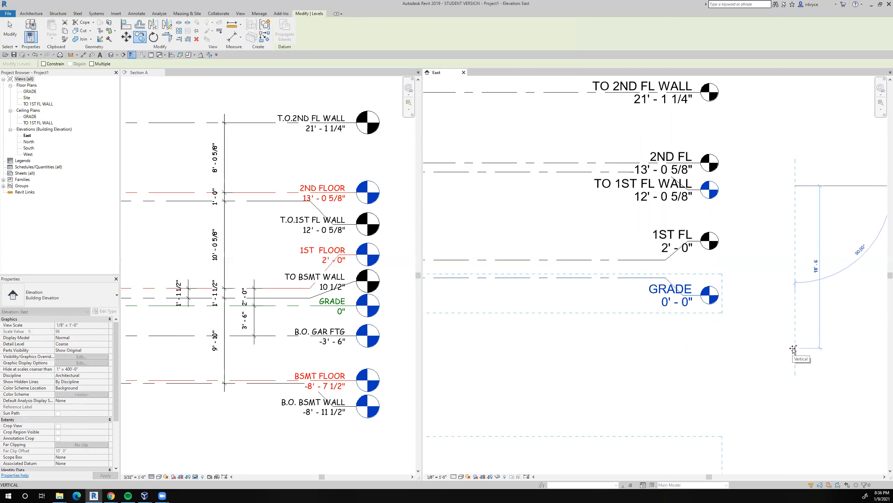
{"action": "type", "text": "3'6"}
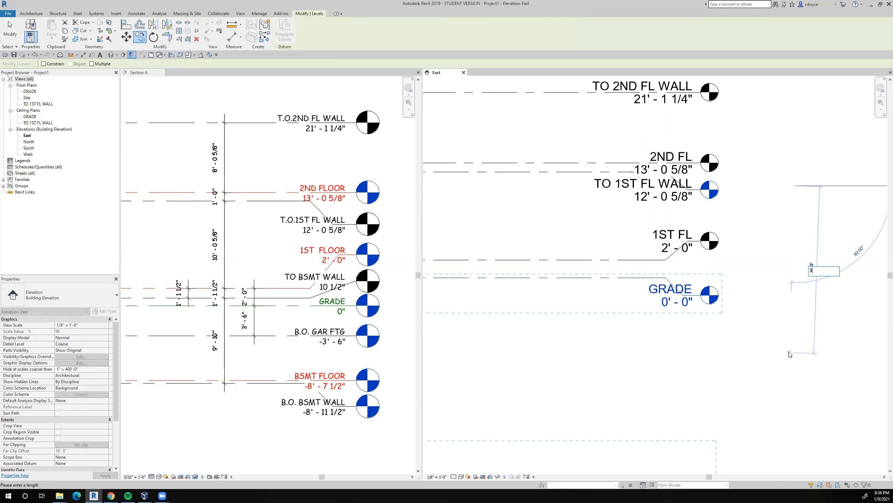
{"action": "key", "text": "Return"}
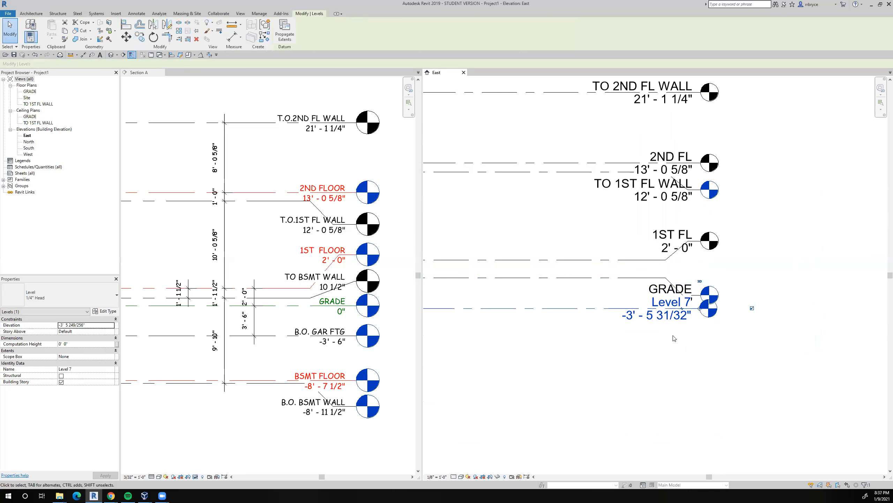
- Set the elevation of Level 7, the new level below GRADE, to exactly -3' 6"
{"action": "scroll", "coordinate": [674, 338], "scroll_direction": "up", "scroll_amount": 3}
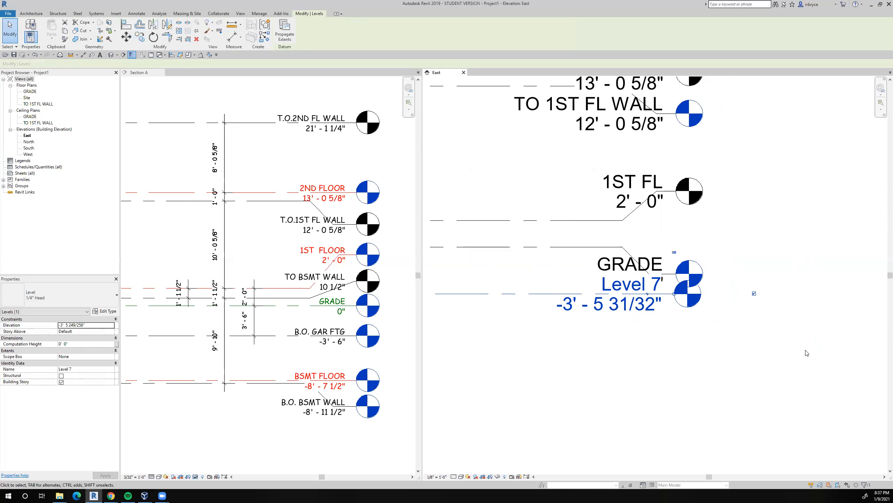
{"action": "middle_click_drag", "start_coordinate": [801, 325], "coordinate": [773, 329]}
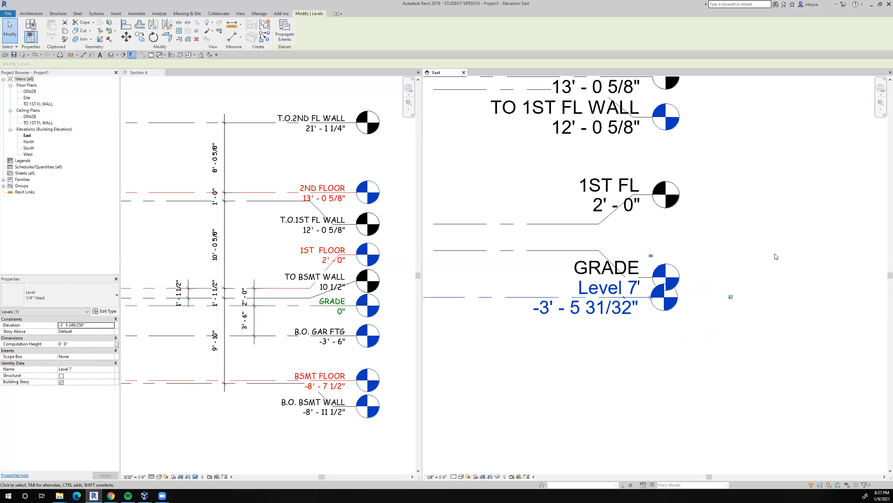
{"action": "left_click", "coordinate": [619, 310]}
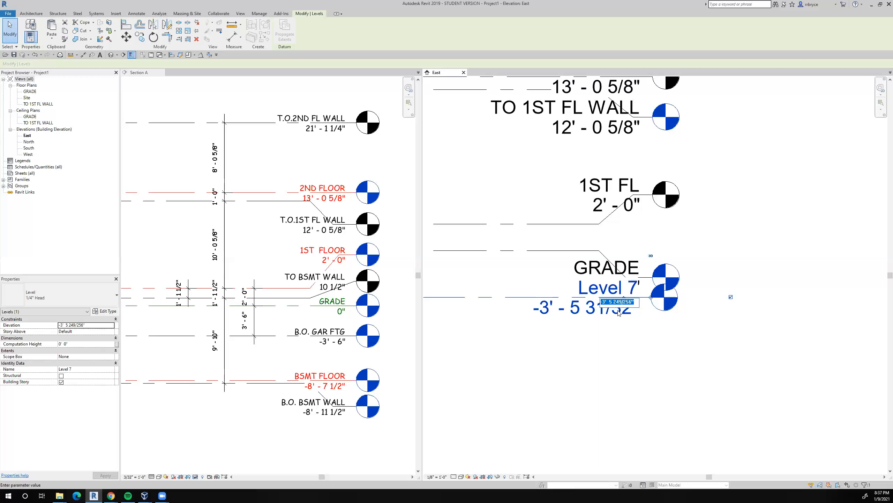
{"action": "key", "text": "BackSpace"}
{"action": "type", "text": "-3' 6"}
{"action": "key", "text": "Return"}
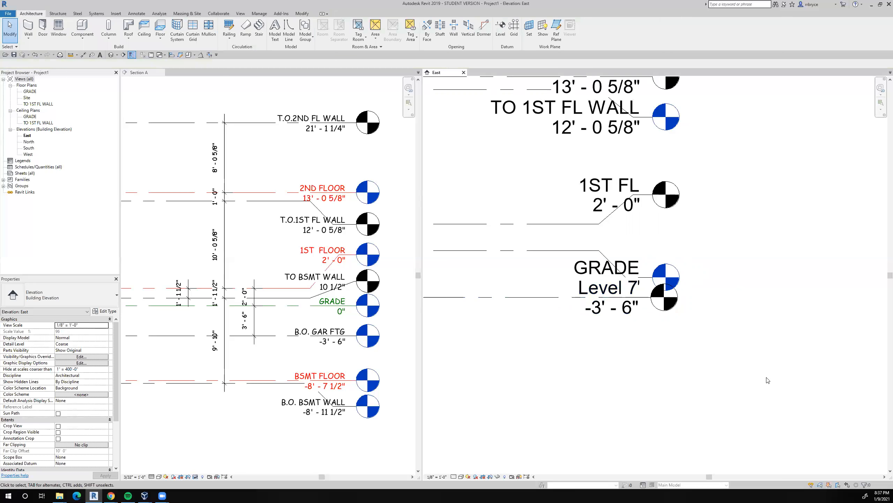
{"action": "left_click", "coordinate": [779, 360]}
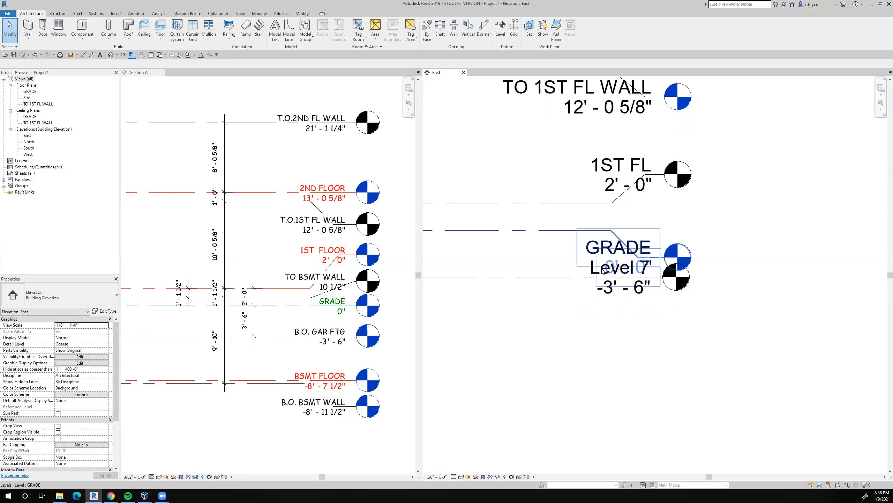
- Rename Level 7, the level at -3' 6" below GRADE, as BO GAR FTG
{"action": "scroll", "coordinate": [602, 270], "scroll_direction": "up", "scroll_amount": 2}
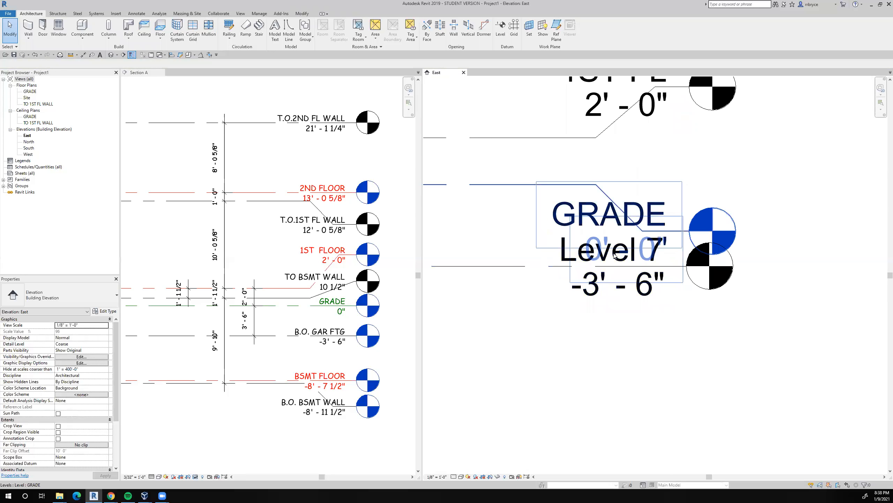
{"action": "left_click", "coordinate": [613, 255]}
{"action": "left_click", "coordinate": [614, 256]}
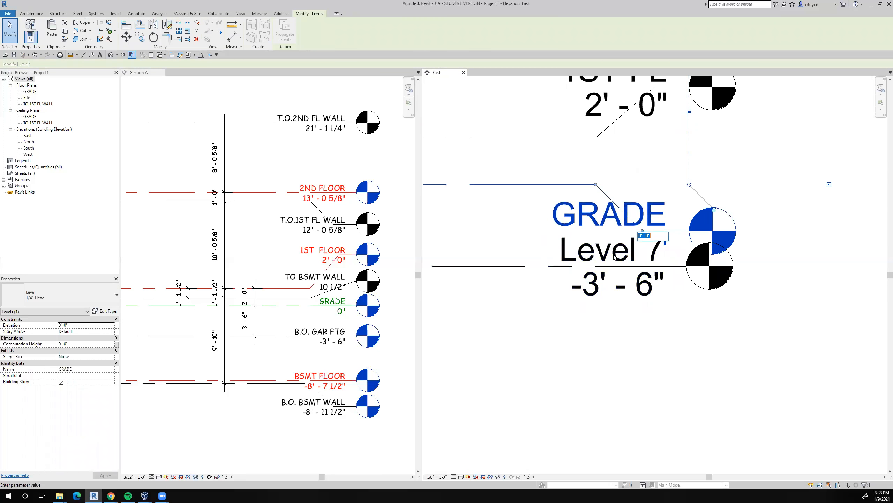
{"action": "left_click", "coordinate": [547, 304]}
{"action": "left_click", "coordinate": [572, 260]}
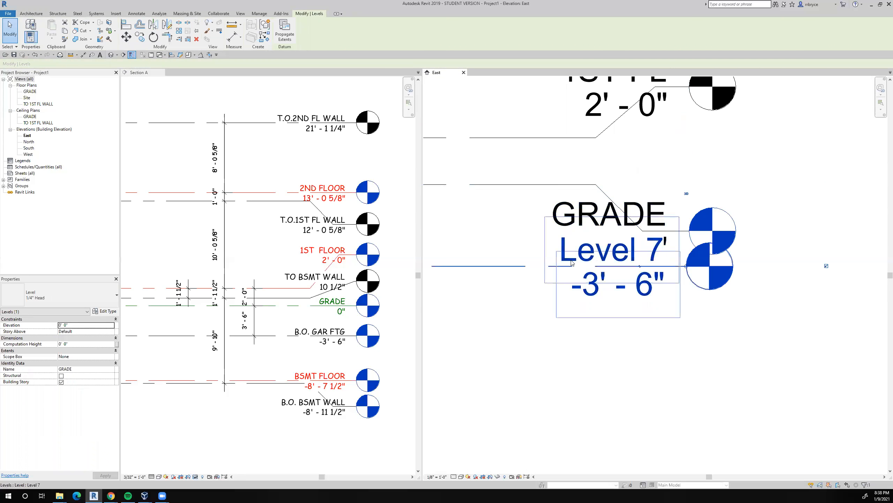
{"action": "left_click", "coordinate": [571, 261]}
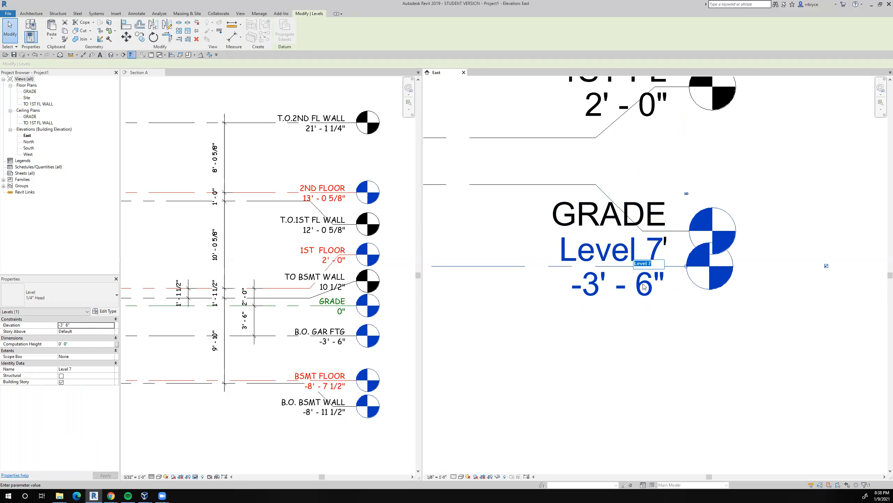
{"action": "left_click", "coordinate": [592, 417]}
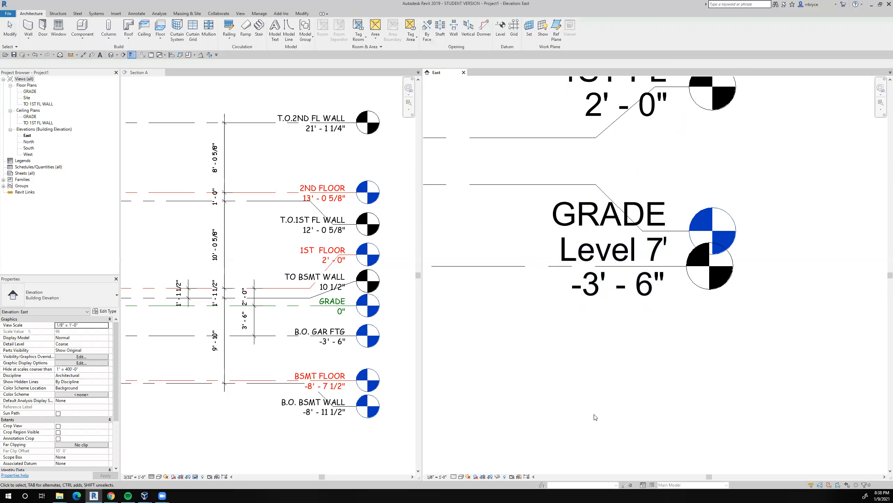
{"action": "left_click", "coordinate": [515, 266]}
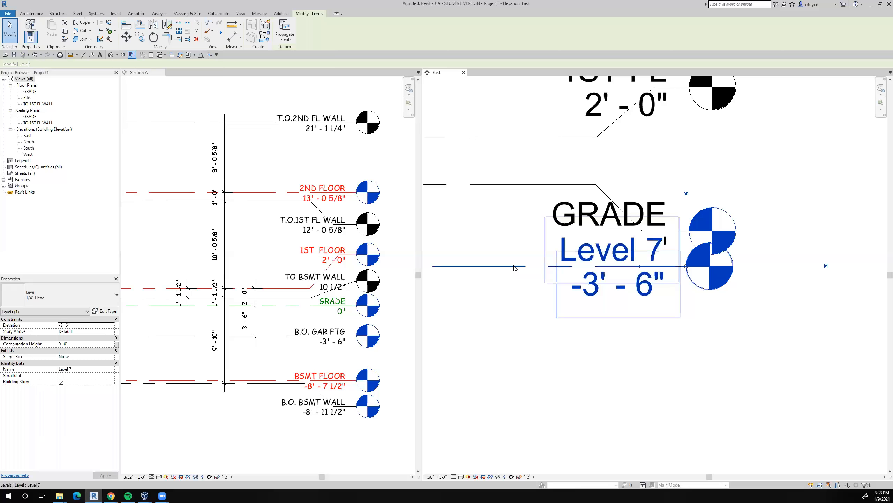
{"action": "left_click", "coordinate": [84, 370]}
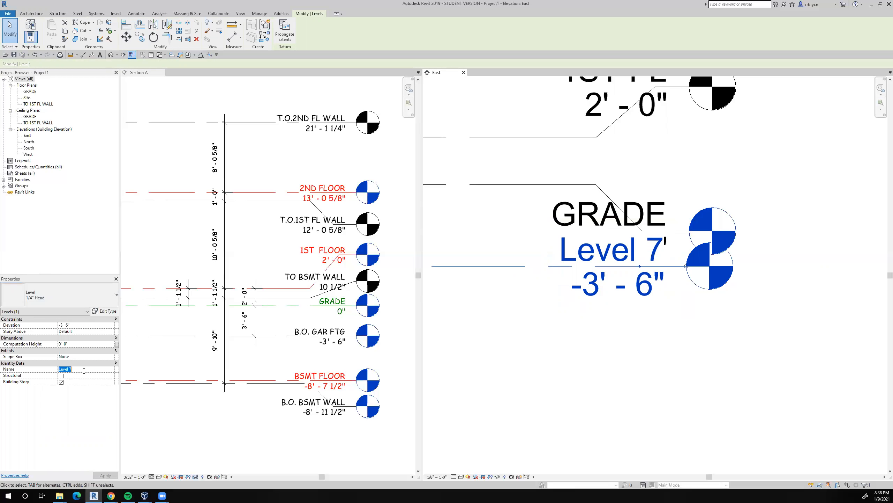
{"action": "type", "text": "BO GA"}
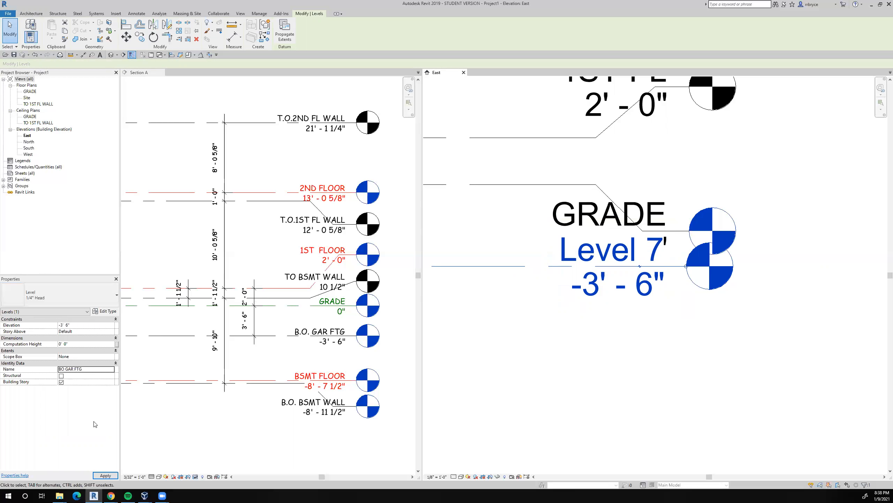
{"action": "left_click", "coordinate": [102, 475]}
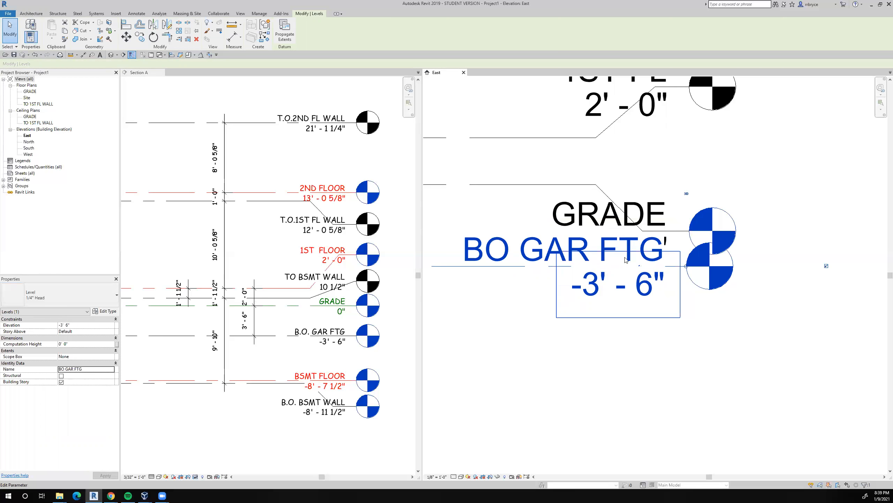
- Copy the BO GAR FTG level about 10' 6" downward to create a new level below it
{"action": "scroll", "coordinate": [638, 311], "scroll_direction": "down", "scroll_amount": 1}
{"action": "scroll", "coordinate": [634, 398], "scroll_direction": "down", "scroll_amount": 3}
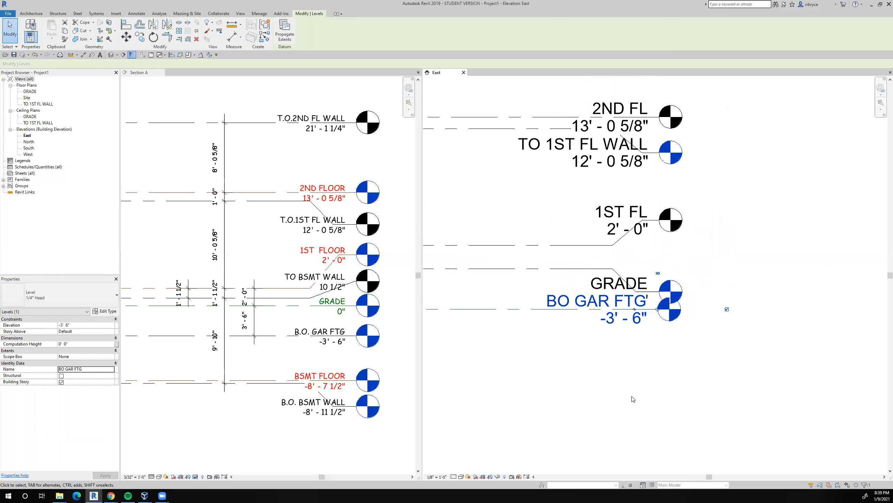
{"action": "middle_click_drag", "start_coordinate": [635, 397], "coordinate": [717, 370]}
{"action": "left_click", "coordinate": [682, 368]}
{"action": "scroll", "coordinate": [686, 372], "scroll_direction": "down", "scroll_amount": 1}
{"action": "scroll", "coordinate": [692, 366], "scroll_direction": "up", "scroll_amount": 1}
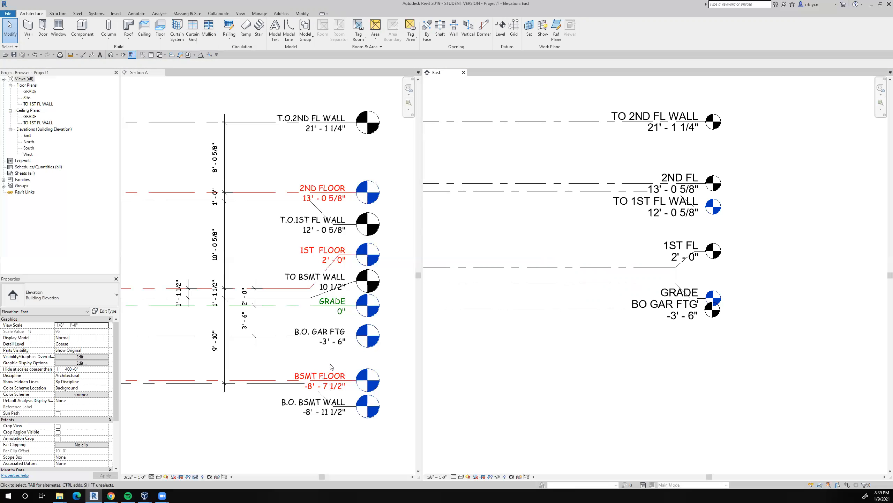
{"action": "left_click", "coordinate": [655, 307]}
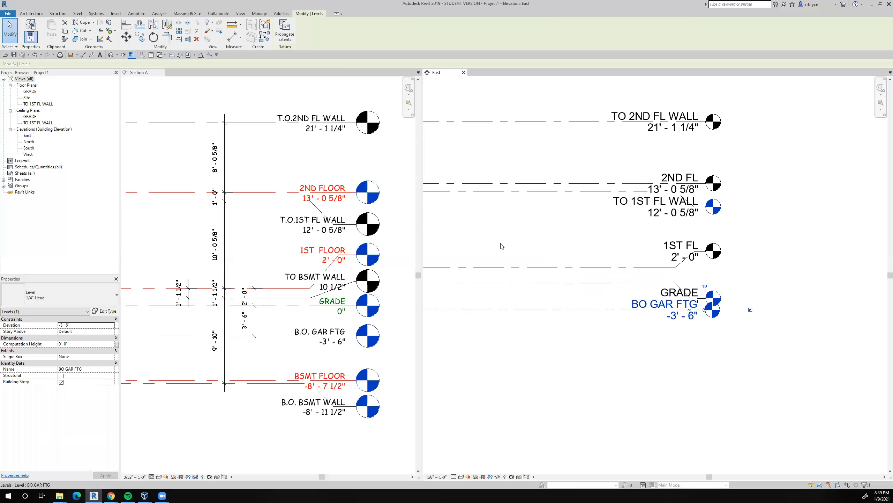
{"action": "key", "text": "c"}
{"action": "key", "text": "o"}
{"action": "left_click", "coordinate": [557, 336]}
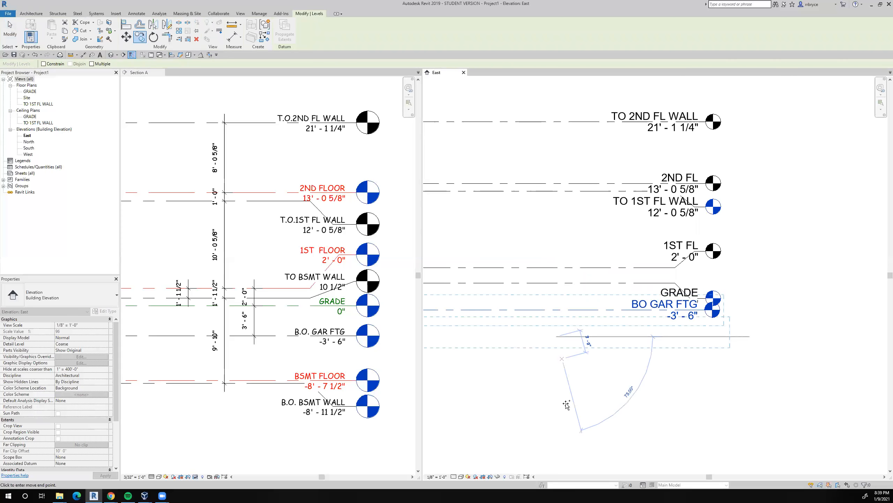
{"action": "left_click", "coordinate": [556, 418]}
{"action": "middle_click_drag", "start_coordinate": [558, 421], "coordinate": [553, 346]}
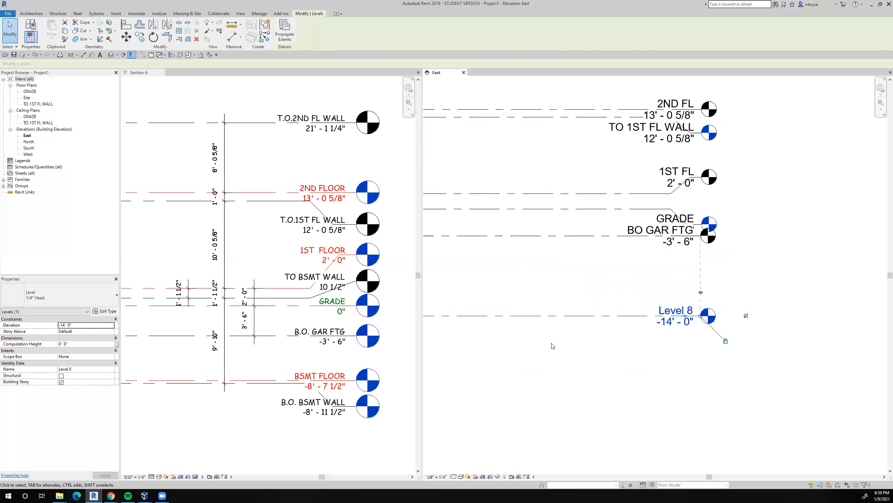
- Rename Level 8, the lowest level in the East elevation, as BO BSMT WALL
{"action": "left_click", "coordinate": [676, 310]}
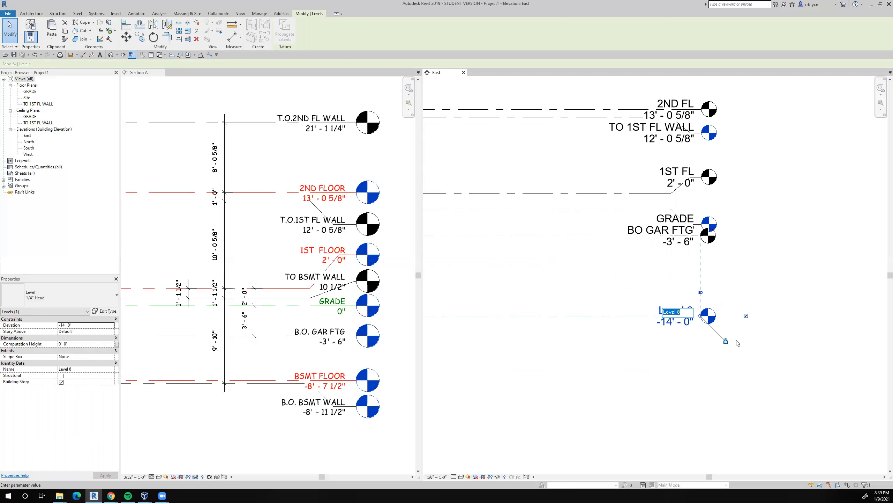
{"action": "type", "text": "BO BSMT WALL"}
{"action": "key", "text": "Return"}
{"action": "middle_click_drag", "start_coordinate": [659, 430], "coordinate": [651, 427]}
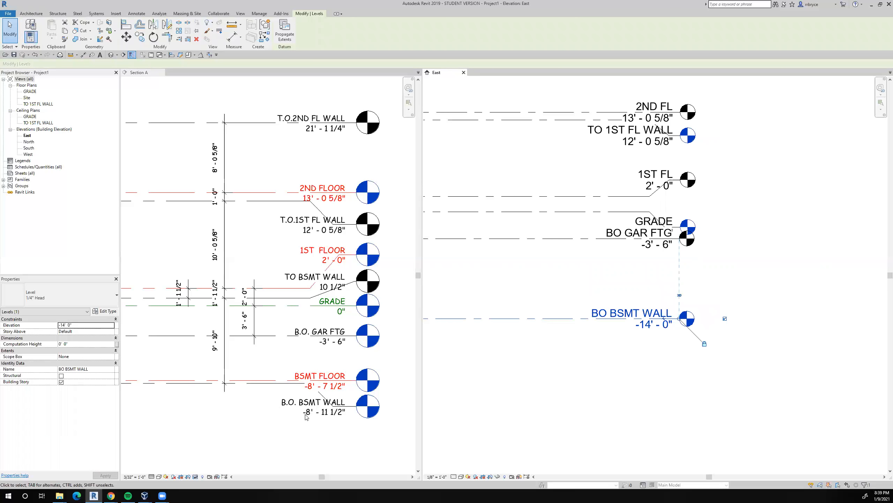
- Set the elevation of BO BSMT WALL to -8' 11 1/2", matching the same level in Section A
{"action": "left_click", "coordinate": [325, 414]}
{"action": "left_click", "coordinate": [326, 413]}
{"action": "left_click", "coordinate": [324, 411]}
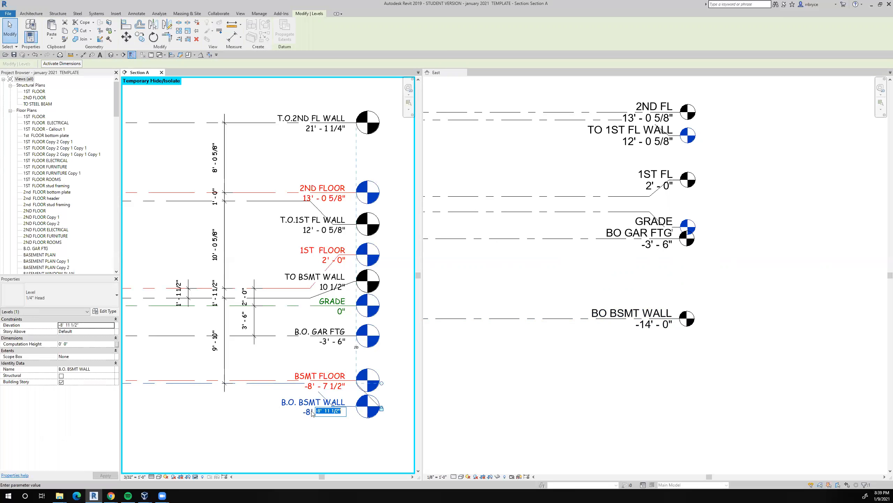
{"action": "left_click", "coordinate": [646, 346]}
{"action": "left_click", "coordinate": [649, 323]}
{"action": "left_click", "coordinate": [649, 324]}
{"action": "type", "text": "-8' 11 1/2\""}
{"action": "key", "text": "Return"}
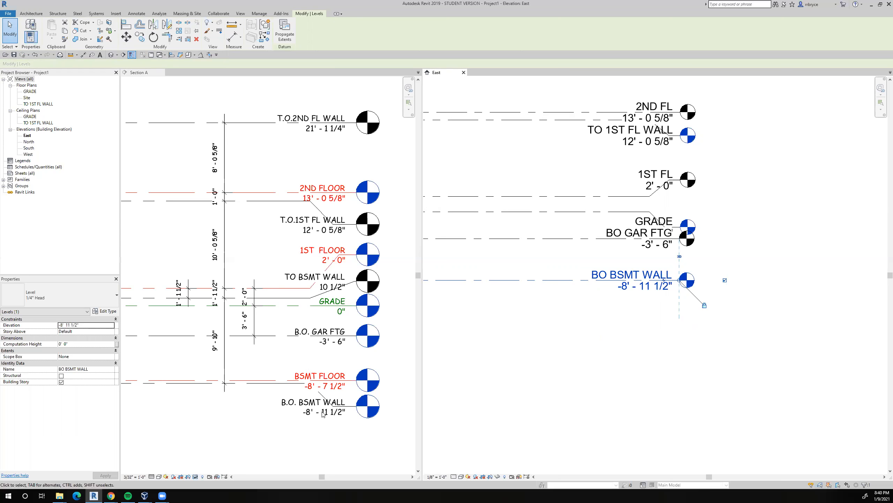
- Copy the BO BSMT WALL level about 13' downward to create another level beneath it
{"action": "scroll", "coordinate": [588, 355], "scroll_direction": "down", "scroll_amount": 1}
{"action": "middle_click_drag", "start_coordinate": [630, 367], "coordinate": [691, 438]}
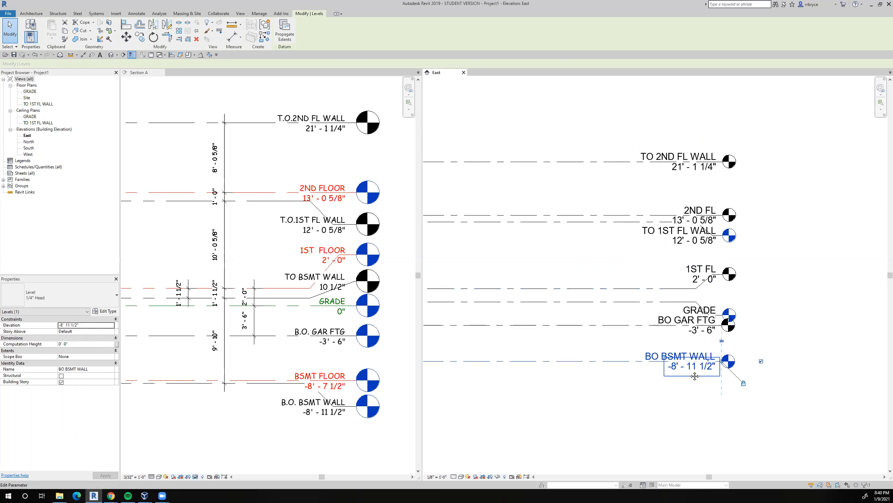
{"action": "scroll", "coordinate": [650, 371], "scroll_direction": "up", "scroll_amount": 1}
{"action": "scroll", "coordinate": [633, 319], "scroll_direction": "up", "scroll_amount": 1}
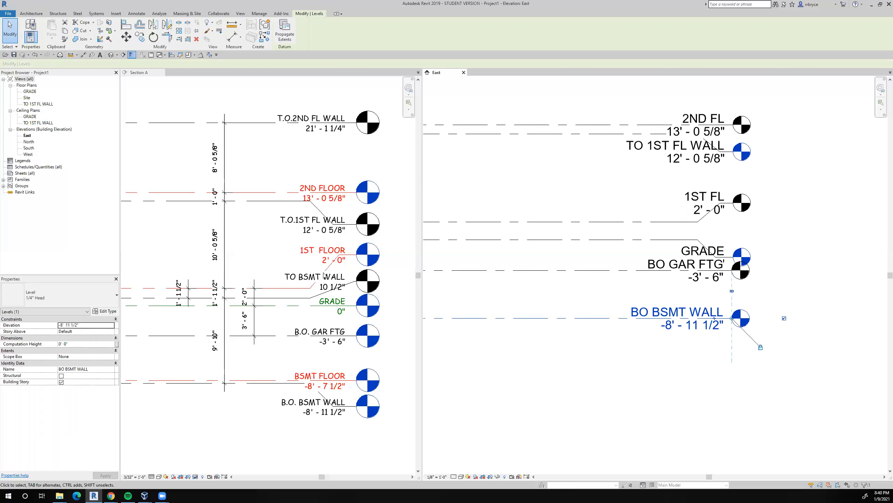
{"action": "left_click", "coordinate": [339, 282]}
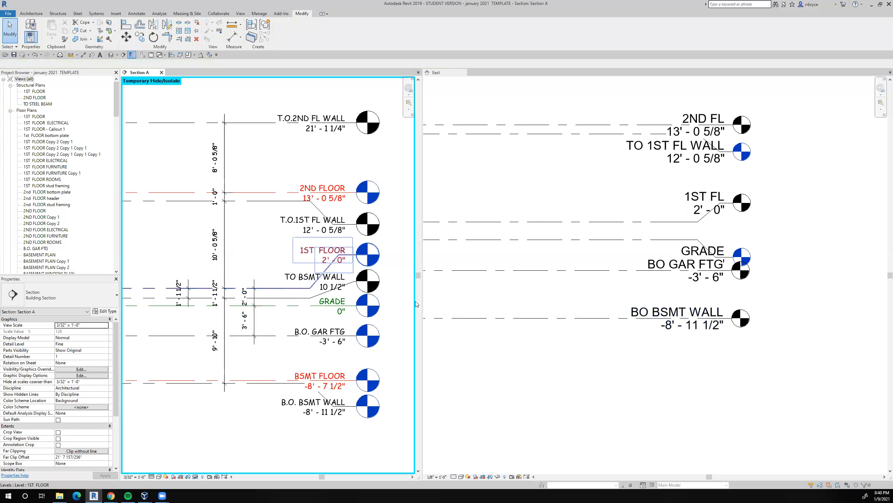
{"action": "scroll", "coordinate": [614, 337], "scroll_direction": "down", "scroll_amount": 2}
{"action": "left_click", "coordinate": [589, 322]}
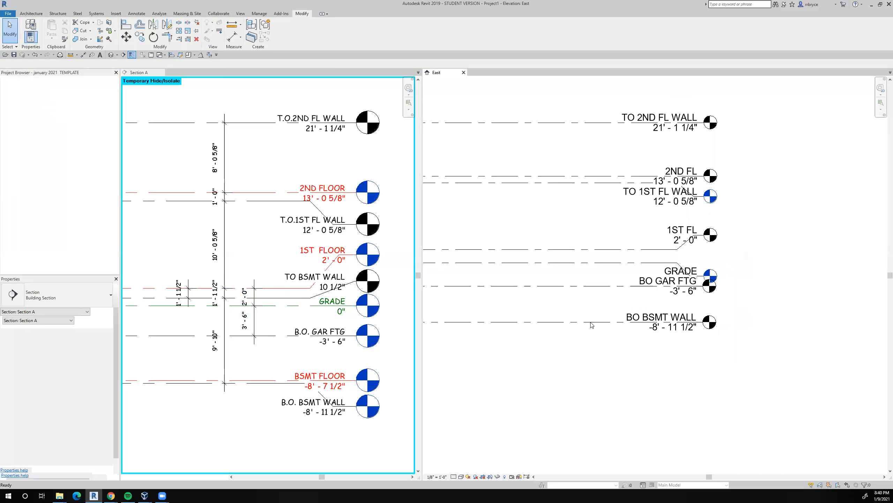
{"action": "key", "text": "m"}
{"action": "key", "text": "v"}
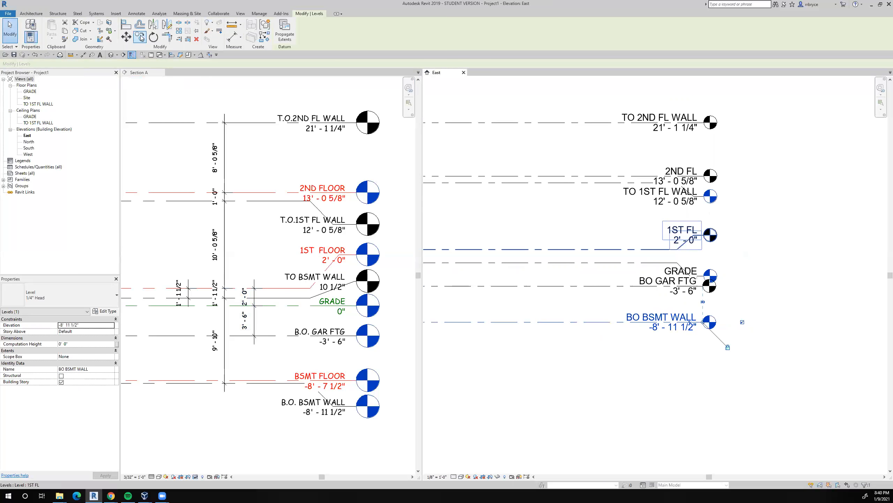
{"action": "left_click", "coordinate": [576, 346]}
{"action": "left_click", "coordinate": [576, 434]}
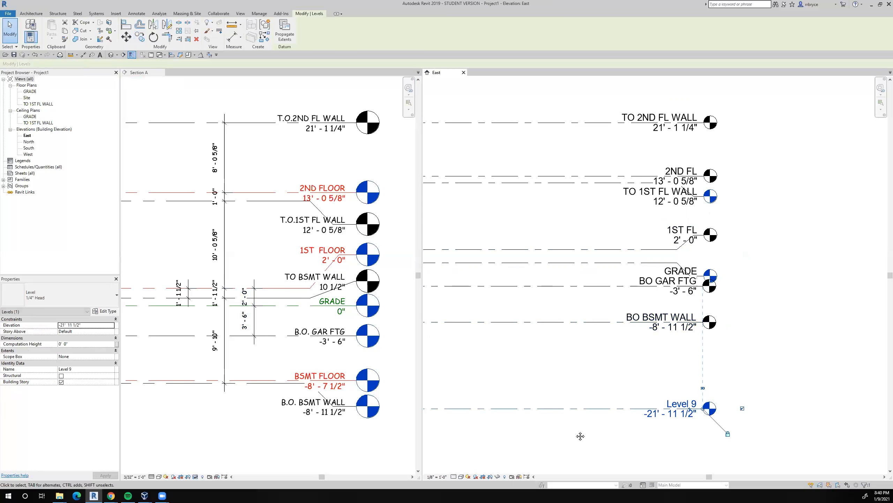
{"action": "middle_click_drag", "start_coordinate": [580, 436], "coordinate": [543, 371]}
- Rename Level 9 as TO BSMT WALL and set its elevation to 0' 10 1/2"
{"action": "left_click", "coordinate": [652, 329]}
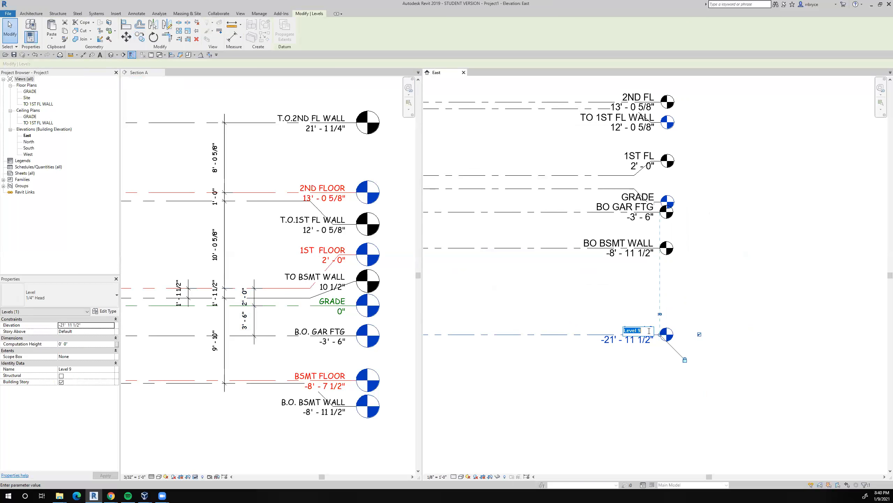
{"action": "type", "text": "TO BSMT"}
{"action": "type", "text": "WALL"}
{"action": "key", "text": "Return"}
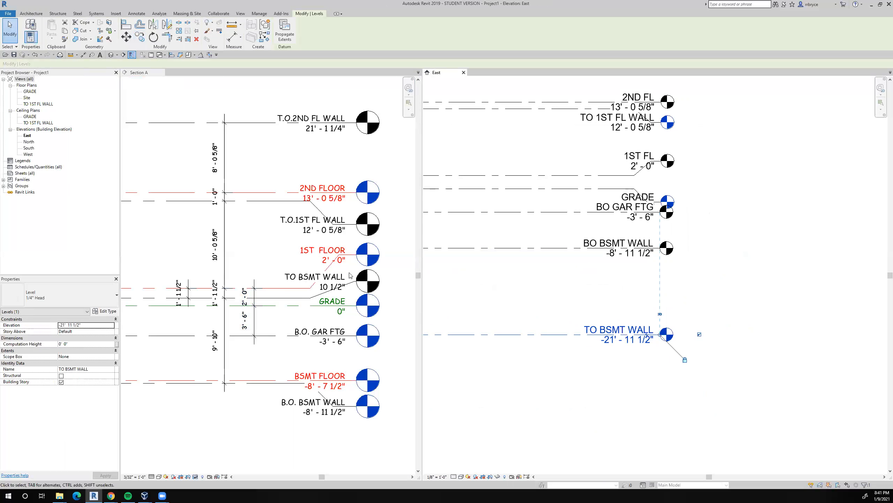
{"action": "left_click", "coordinate": [626, 340]}
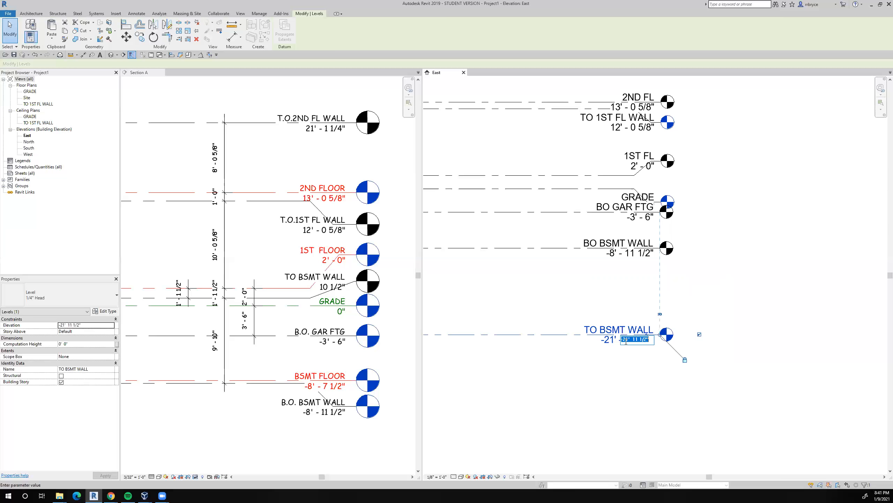
{"action": "type", "text": "10.5"}
{"action": "key", "text": "Return"}
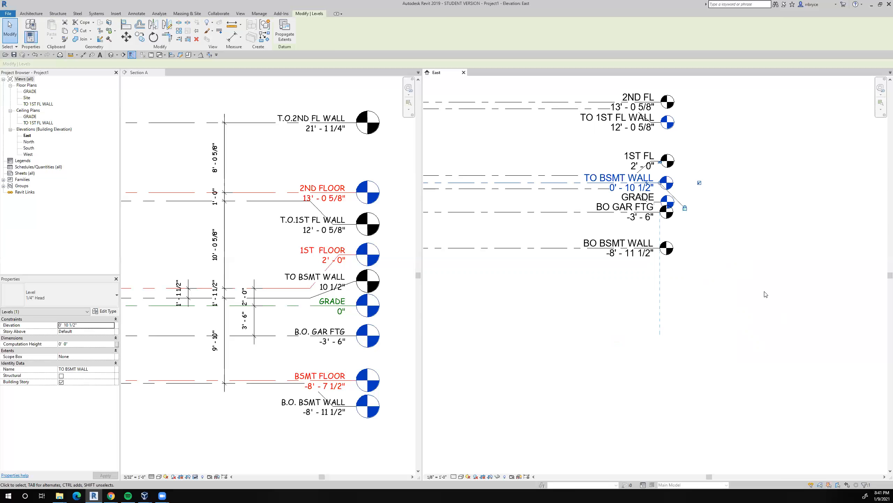
- Extend the TO BSMT WALL level line to the right so its head sits well beyond the other level heads
{"action": "middle_click_drag", "start_coordinate": [751, 195], "coordinate": [653, 249]}
{"action": "scroll", "coordinate": [605, 255], "scroll_direction": "up", "scroll_amount": 3}
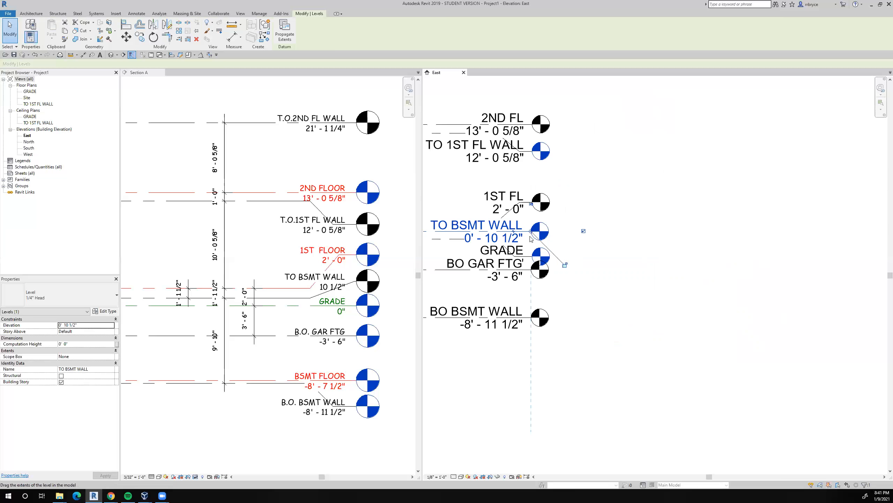
{"action": "left_click_drag", "start_coordinate": [532, 232], "coordinate": [672, 254]}
{"action": "left_click", "coordinate": [670, 292]}
{"action": "scroll", "coordinate": [674, 308], "scroll_direction": "down", "scroll_amount": 2}
{"action": "middle_click_drag", "start_coordinate": [676, 310], "coordinate": [682, 276]}
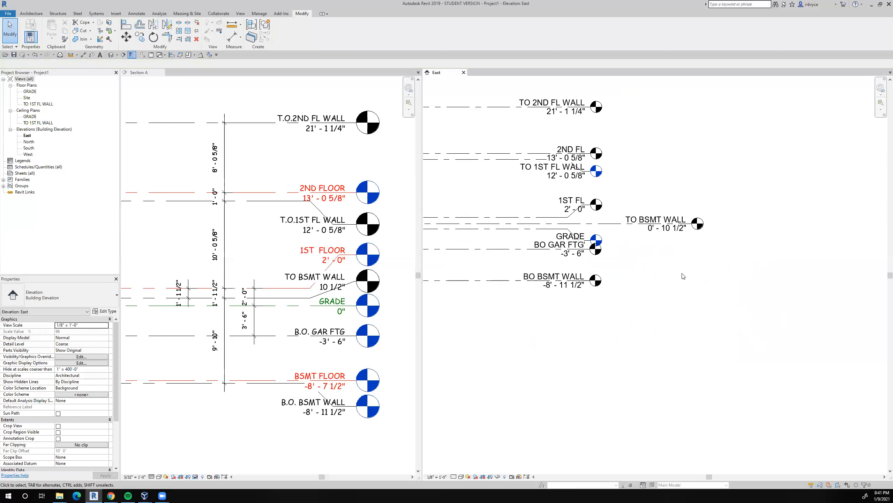
- Compare the basement levels in the reference Section A with those in the East elevation
{"action": "middle_click_drag", "start_coordinate": [607, 311], "coordinate": [644, 333]}
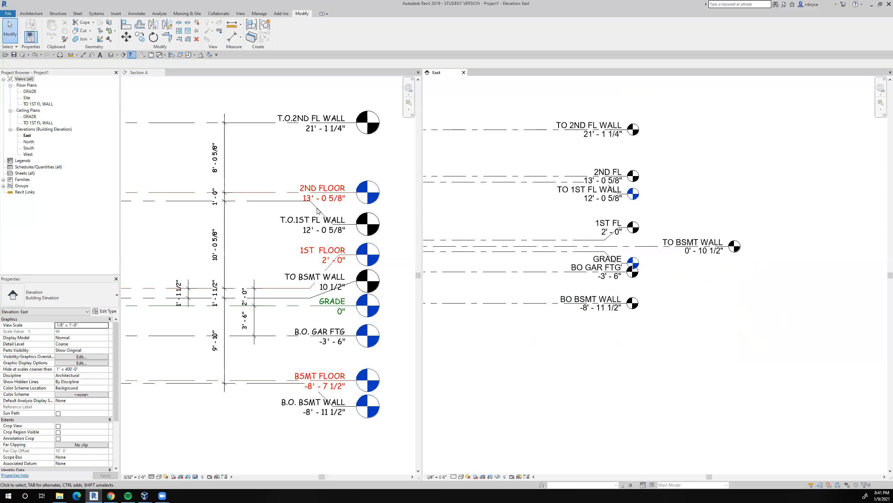
{"action": "left_click", "coordinate": [324, 217]}
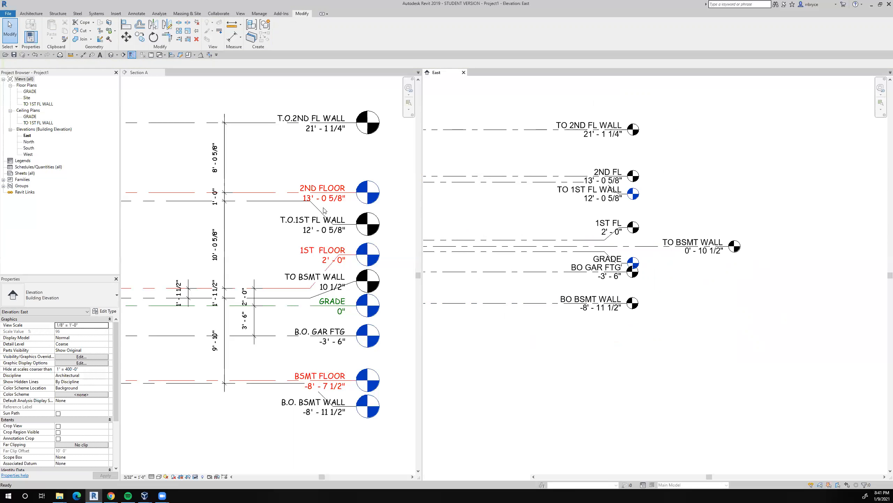
{"action": "middle_click_drag", "start_coordinate": [335, 223], "coordinate": [351, 115]}
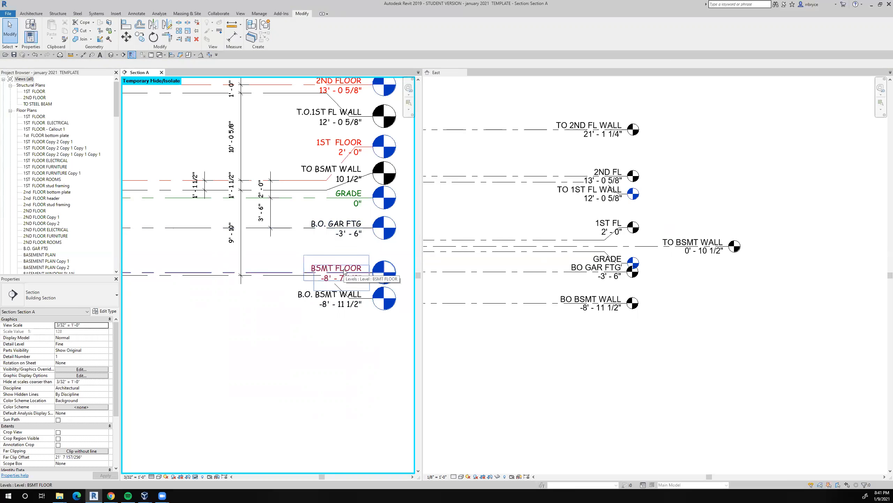
{"action": "scroll", "coordinate": [510, 324], "scroll_direction": "up", "scroll_amount": 2}
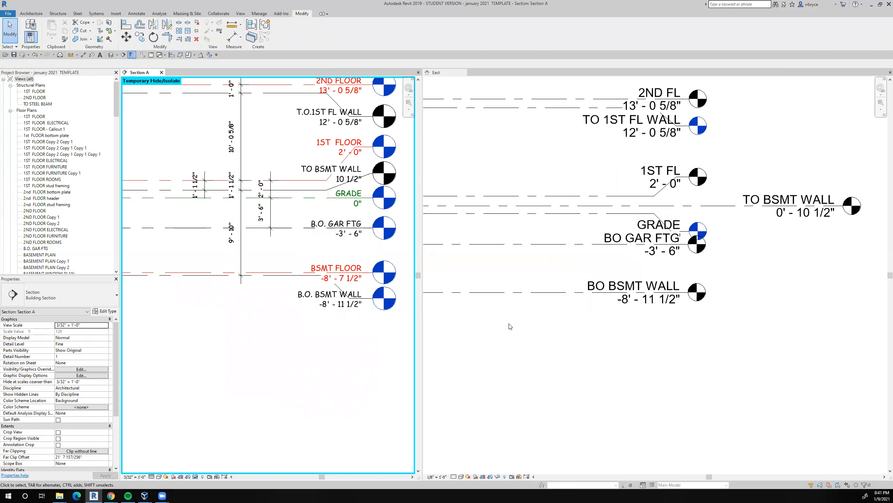
{"action": "left_click", "coordinate": [481, 350]}
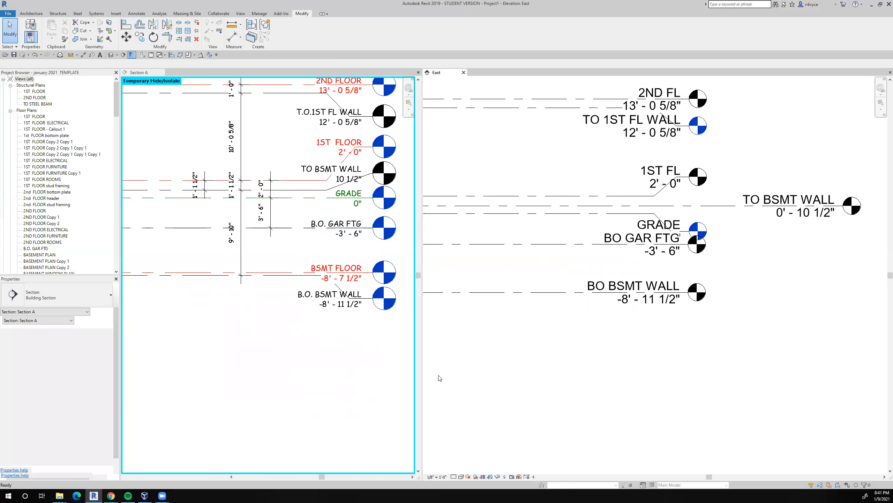
- Copy the BO BSMT WALL level 4" upward in the East elevation to create another level
{"action": "scroll", "coordinate": [509, 351], "scroll_direction": "down", "scroll_amount": 2}
{"action": "middle_click_drag", "start_coordinate": [508, 351], "coordinate": [515, 355]}
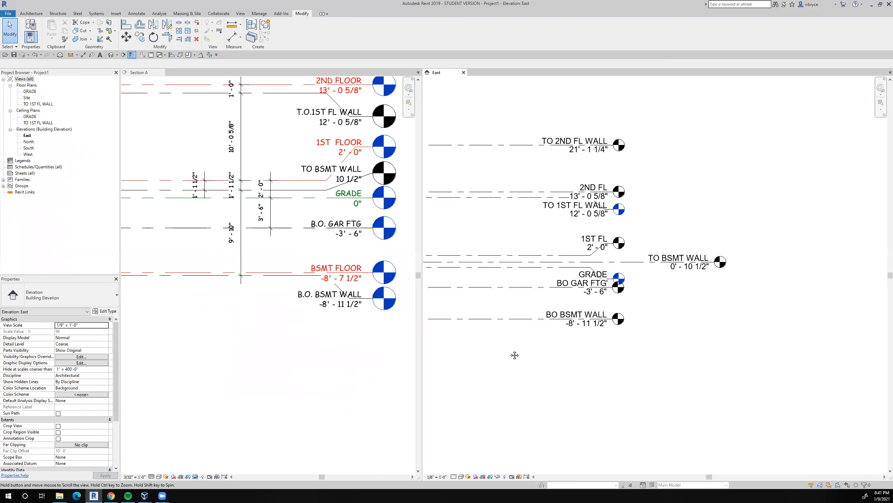
{"action": "left_click", "coordinate": [526, 320]}
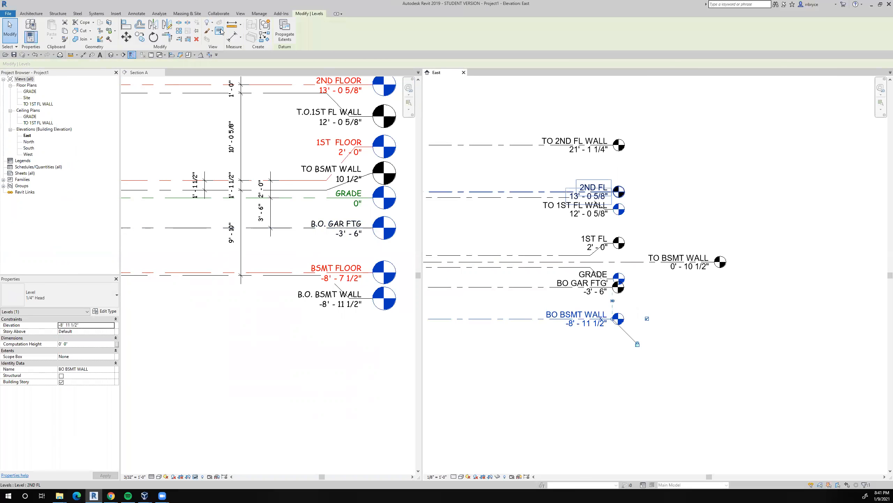
{"action": "key", "text": "c"}
{"action": "key", "text": "o"}
{"action": "left_click", "coordinate": [509, 410]}
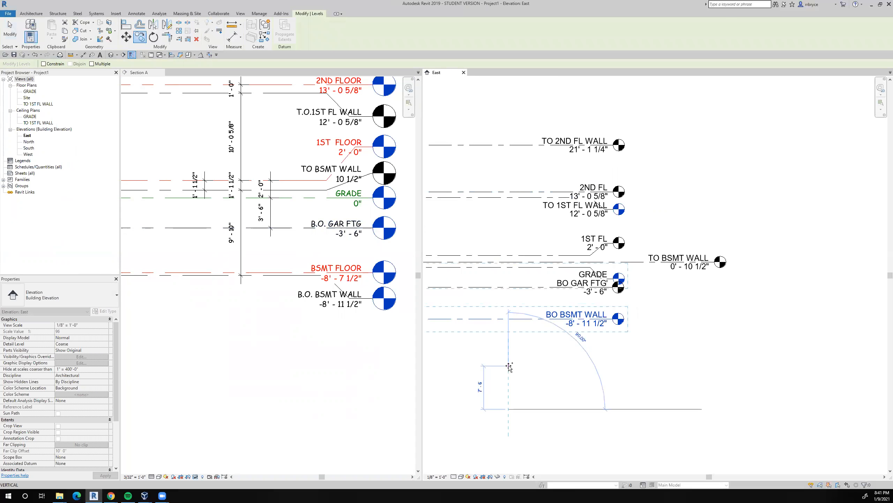
{"action": "type", "text": "4\""}
{"action": "key", "text": "Return"}
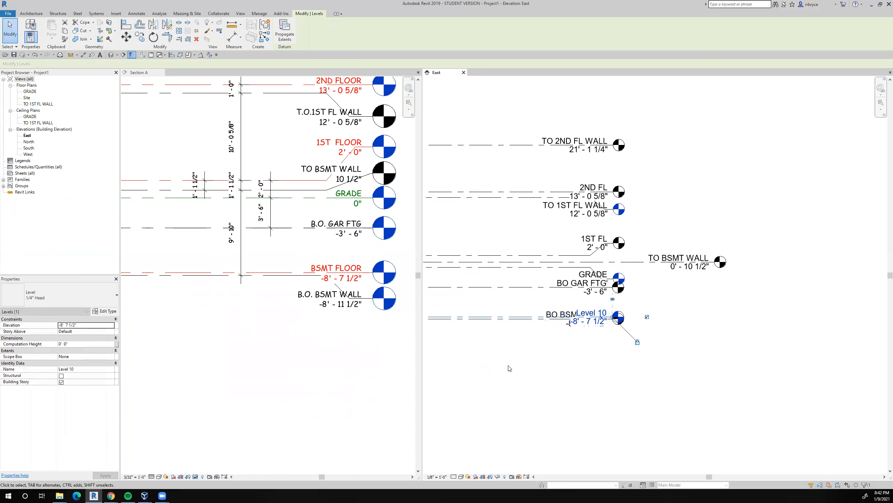
- Unlock the new -8' 7 1/2" level's end and extend its line until its head aligns with the TO BSMT WALL head
{"action": "left_click", "coordinate": [636, 342]}
{"action": "left_click_drag", "start_coordinate": [612, 317], "coordinate": [714, 311]}
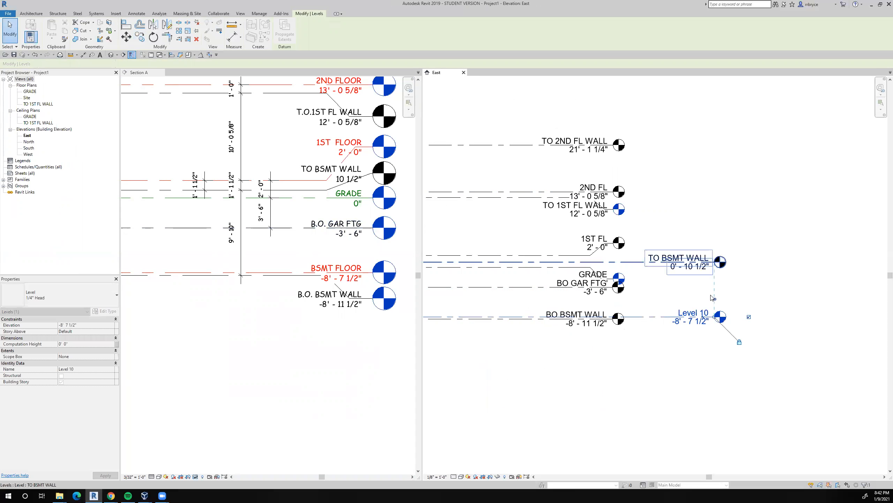
{"action": "left_click", "coordinate": [695, 408]}
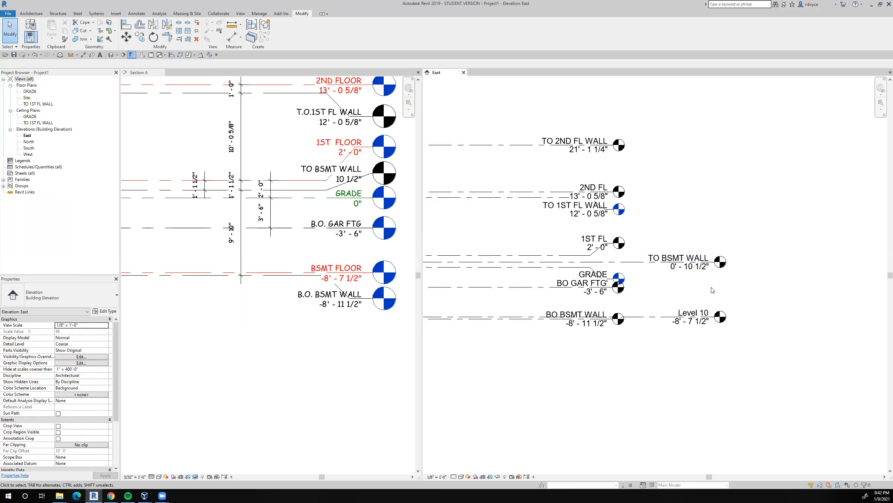
- Rename Level 10 as BSMT FL
{"action": "left_click", "coordinate": [700, 312]}
{"action": "left_click", "coordinate": [699, 312]}
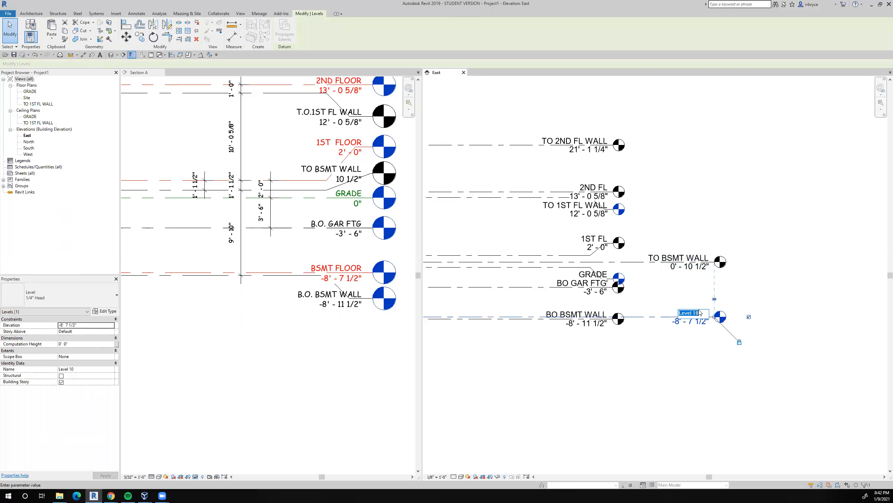
{"action": "type", "text": "BSMT FL"}
{"action": "key", "text": "Return"}
{"action": "middle_click_drag", "start_coordinate": [689, 396], "coordinate": [688, 417]}
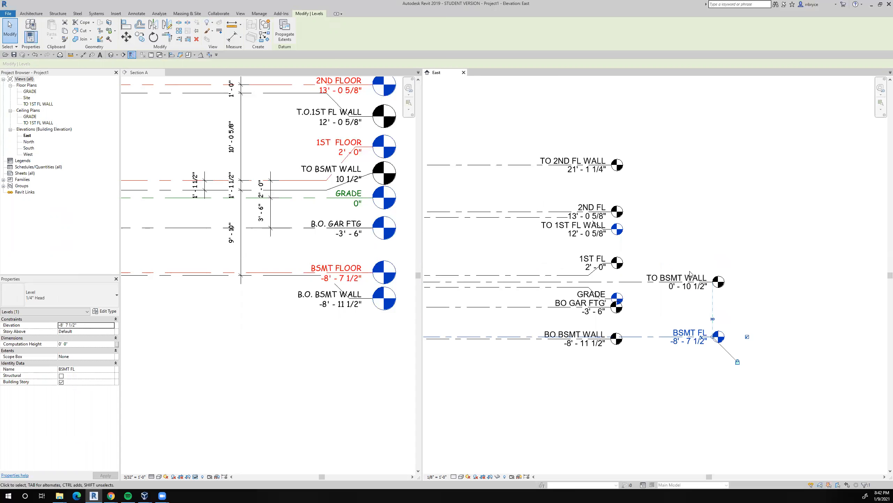
- Straighten the elbow in the 1ST FL level line, unlock its end and extend its head beyond the TO BSMT WALL head
{"action": "left_click", "coordinate": [606, 267]}
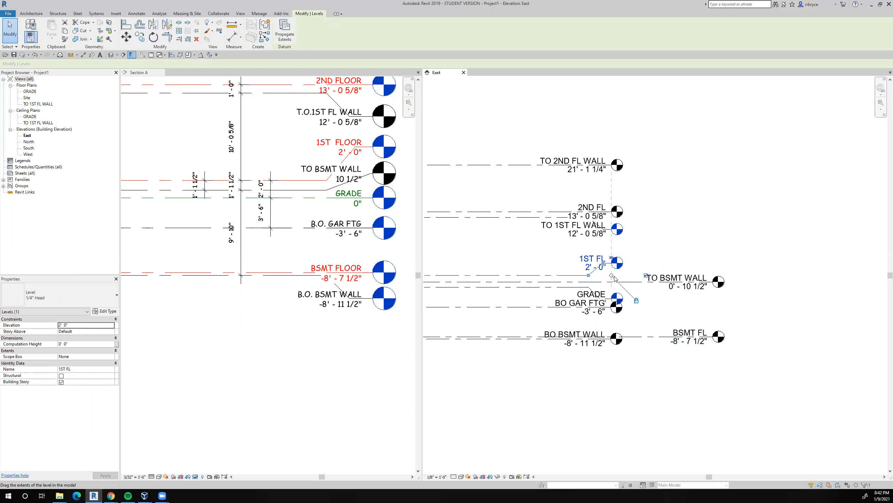
{"action": "left_click_drag", "start_coordinate": [606, 266], "coordinate": [608, 276]}
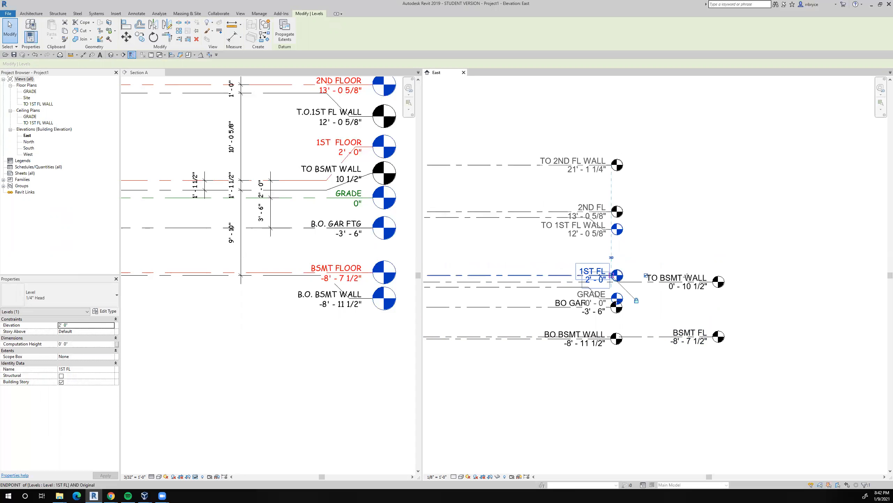
{"action": "mouse_move", "coordinate": [611, 278]}
{"action": "left_mouse_down"}
{"action": "mouse_move", "coordinate": [712, 275]}
{"action": "mouse_move", "coordinate": [593, 274]}
{"action": "mouse_move", "coordinate": [612, 275]}
{"action": "left_mouse_up"}
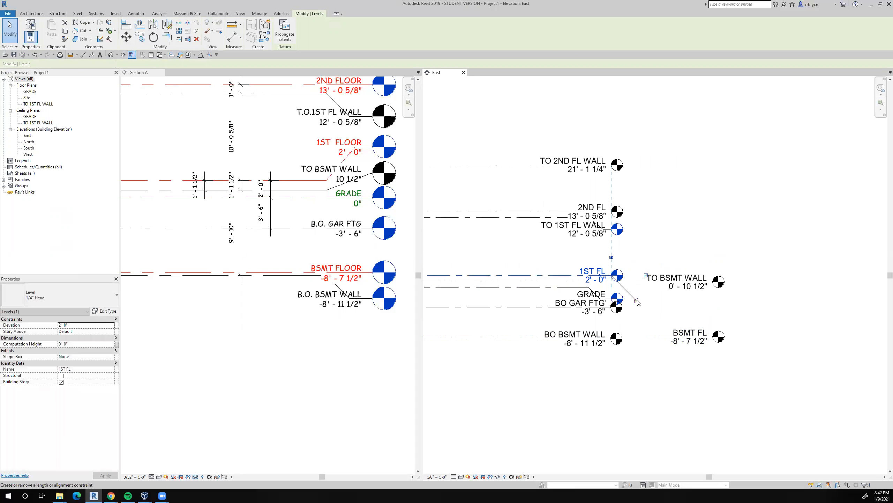
{"action": "left_click_drag", "start_coordinate": [631, 272], "coordinate": [791, 275]}
- Pull the TO BSMT WALL head back in line with the other wall level heads, and align the 1ST FL head with BSMT FL
{"action": "left_click", "coordinate": [654, 281]}
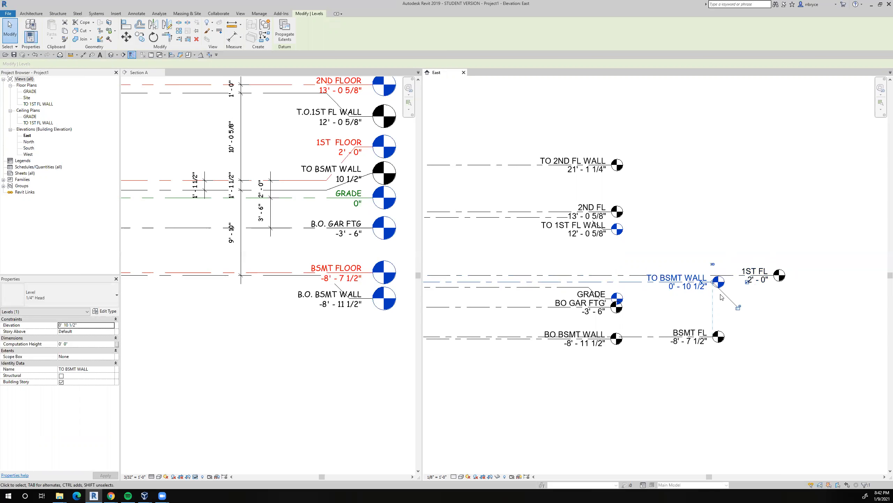
{"action": "left_click_drag", "start_coordinate": [712, 282], "coordinate": [612, 289]}
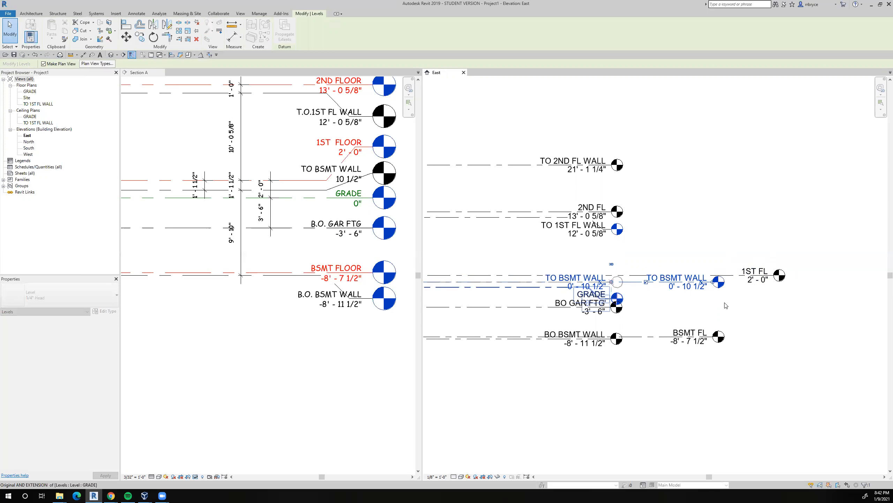
{"action": "left_click", "coordinate": [770, 275]}
{"action": "left_click_drag", "start_coordinate": [769, 275], "coordinate": [717, 284]}
{"action": "left_click", "coordinate": [739, 289]}
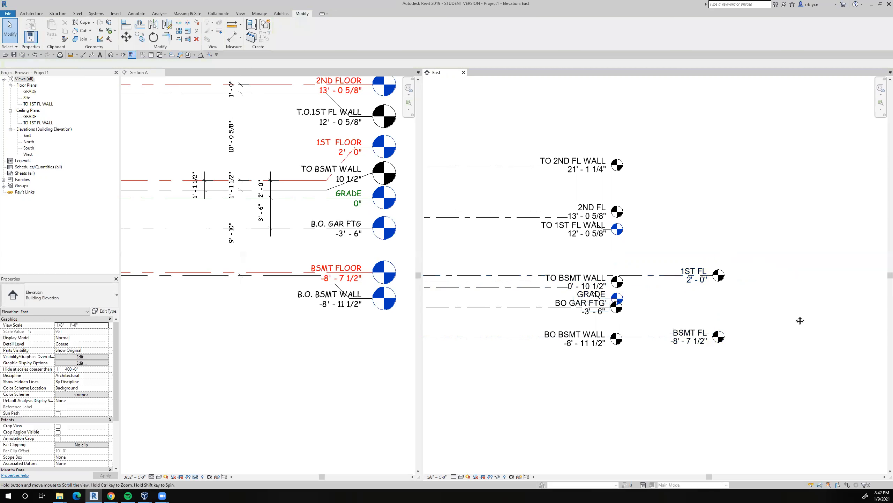
{"action": "middle_click_drag", "start_coordinate": [800, 321], "coordinate": [781, 341]}
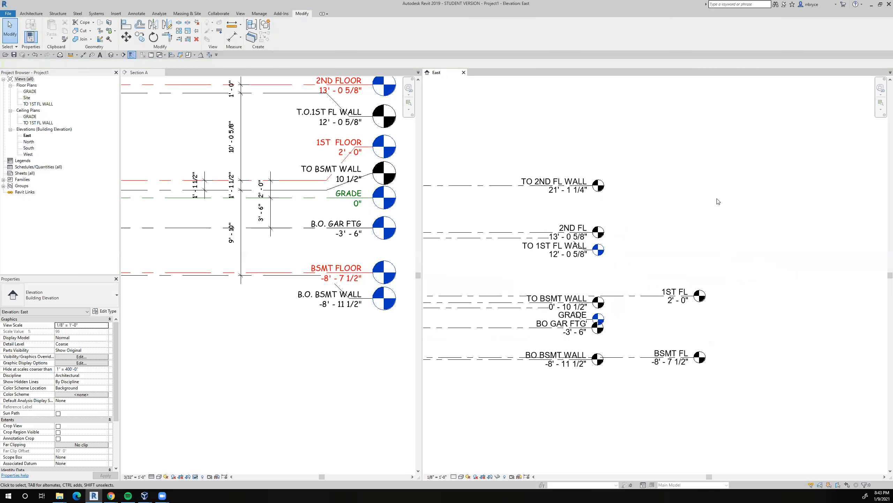
- Extend the 2ND FL level line so its head aligns with the 1ST FL and BSMT FL heads
{"action": "left_click", "coordinate": [577, 243]}
{"action": "left_click_drag", "start_coordinate": [600, 235], "coordinate": [697, 240]}
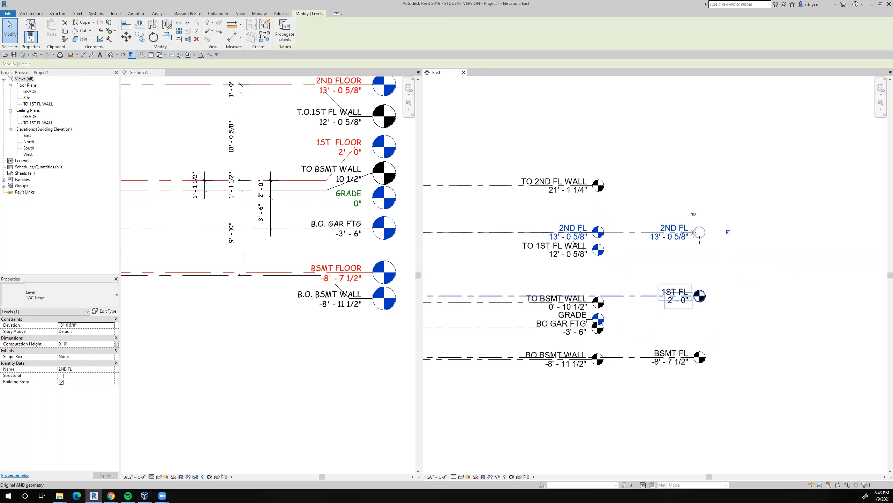
{"action": "key", "text": "l"}
{"action": "key", "text": "l"}
{"action": "left_click_drag", "start_coordinate": [747, 267], "coordinate": [747, 268]}
{"action": "left_click", "coordinate": [764, 281]}
{"action": "middle_click_drag", "start_coordinate": [759, 255], "coordinate": [749, 221]}
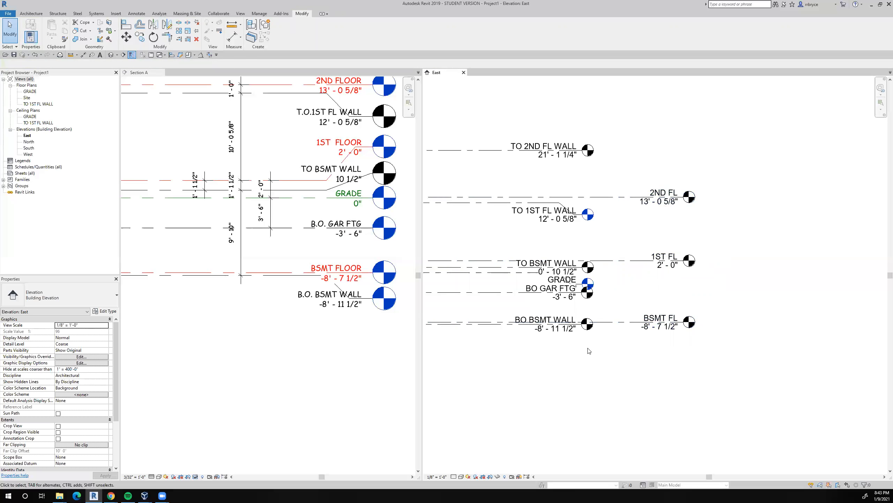
- Add an elbow to the BO GAR FTG level line to offset its head below the GRADE head
{"action": "left_click", "coordinate": [510, 295]}
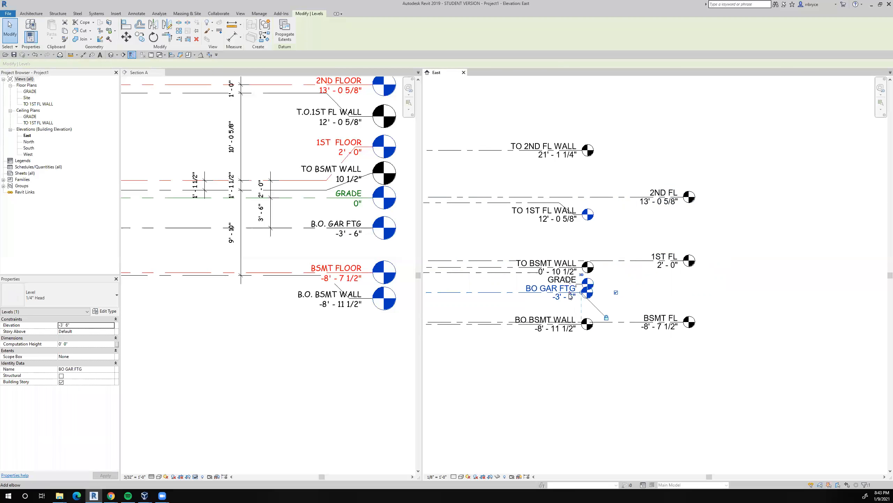
{"action": "left_click", "coordinate": [568, 294]}
{"action": "left_click", "coordinate": [616, 359]}
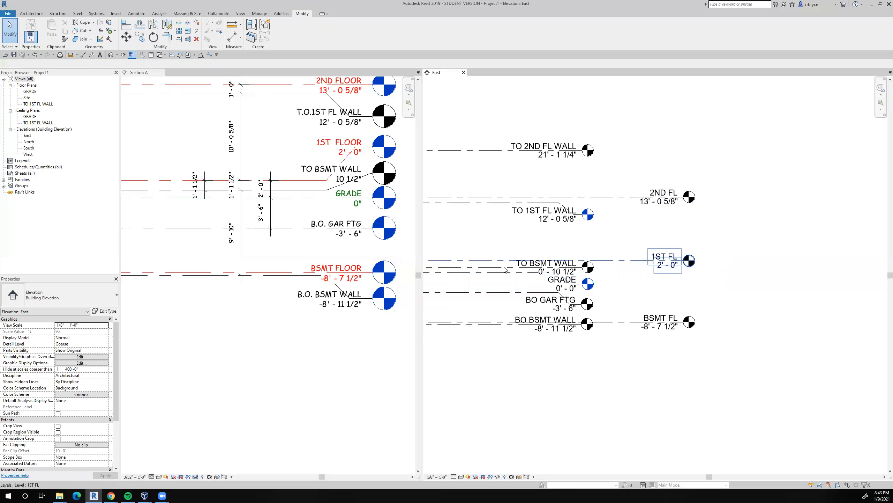
- Lower the GRADE level head on its elbow to separate its label from the TO BSMT WALL text
{"action": "scroll", "coordinate": [578, 288], "scroll_direction": "up", "scroll_amount": 2}
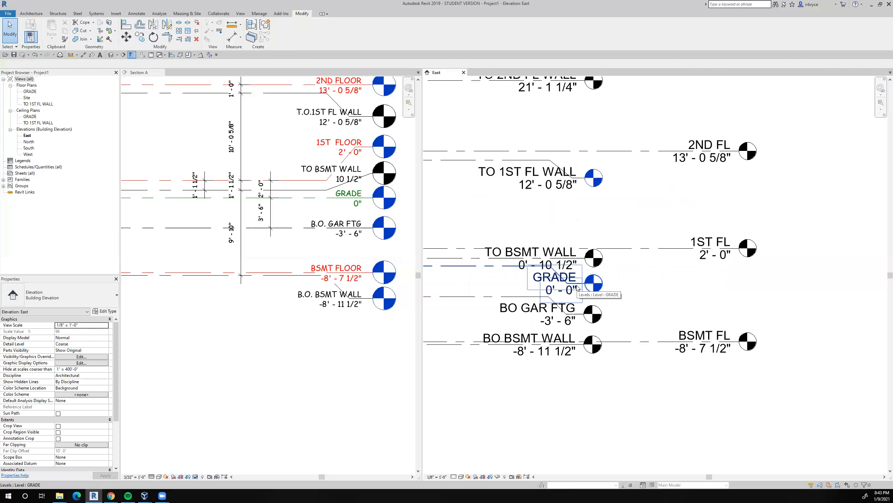
{"action": "left_click", "coordinate": [569, 283]}
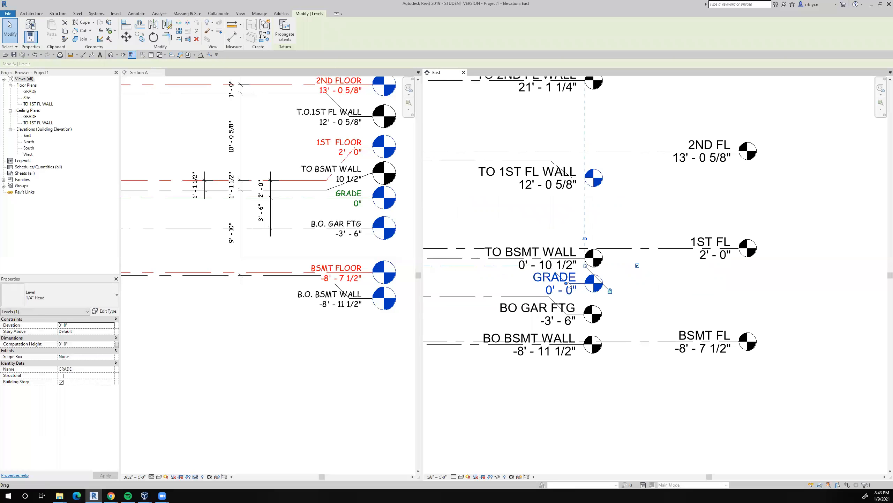
{"action": "left_click_drag", "start_coordinate": [569, 285], "coordinate": [638, 303]}
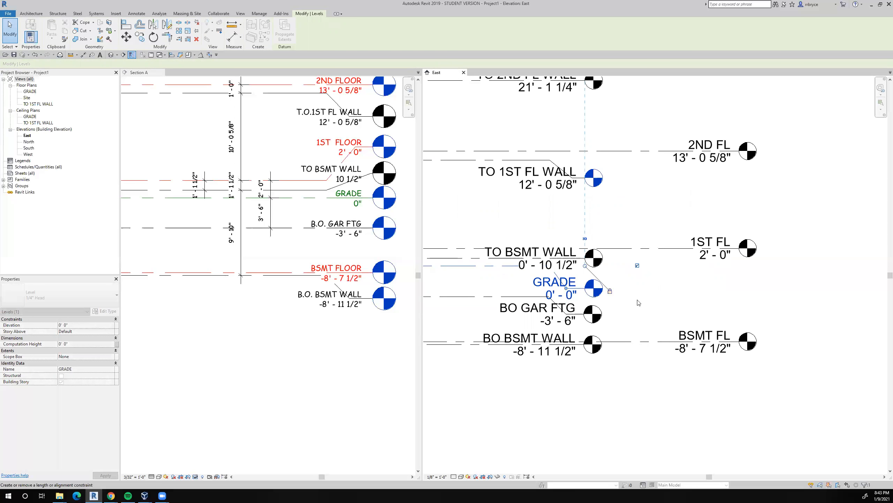
{"action": "left_click", "coordinate": [639, 302]}
{"action": "scroll", "coordinate": [638, 305], "scroll_direction": "down", "scroll_amount": 2}
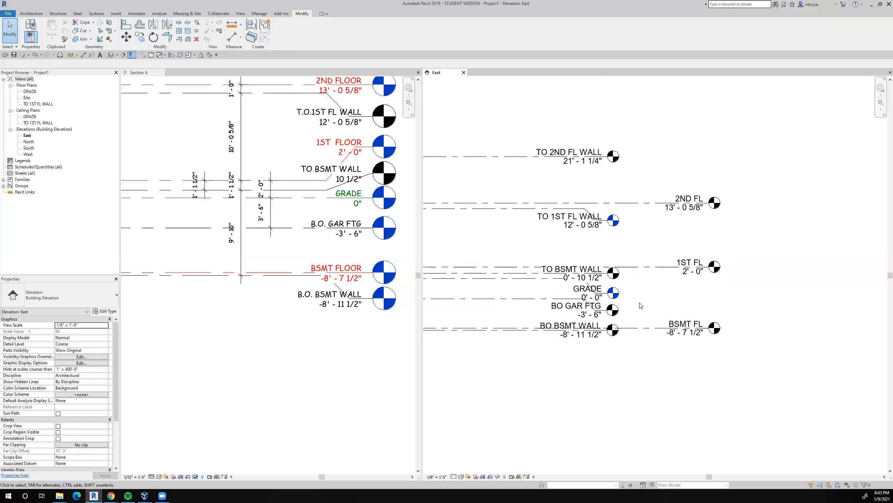
- Compare the level layout and dimension strings in the reference Section A with the East elevation levels
{"action": "middle_click_drag", "start_coordinate": [644, 312], "coordinate": [654, 324]}
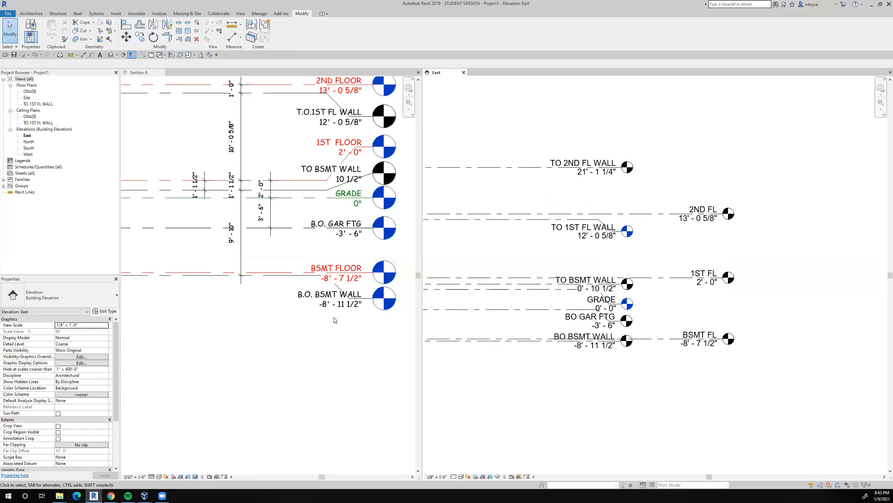
{"action": "scroll", "coordinate": [249, 347], "scroll_direction": "down", "scroll_amount": 2}
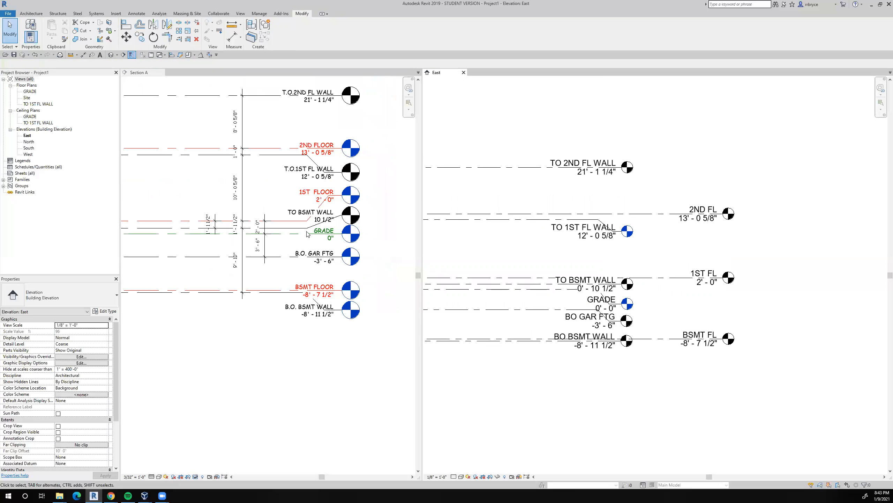
{"action": "scroll", "coordinate": [270, 229], "scroll_direction": "up", "scroll_amount": 2}
{"action": "left_click", "coordinate": [270, 229]}
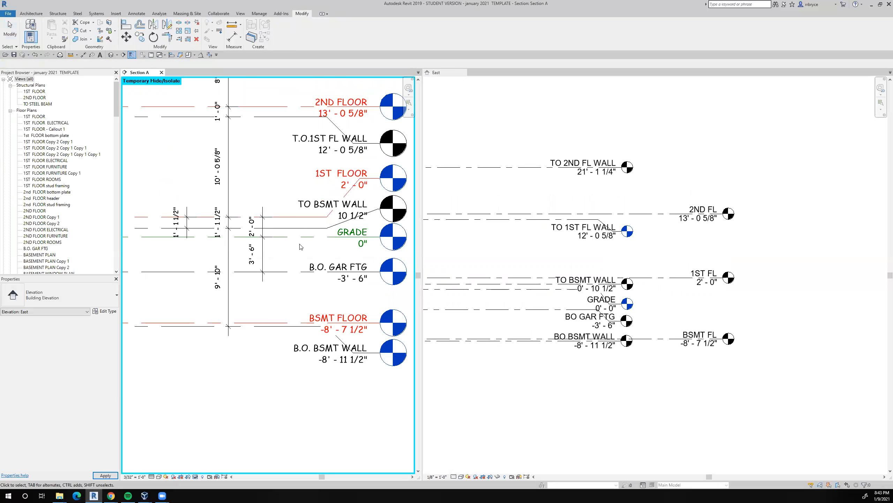
{"action": "scroll", "coordinate": [292, 273], "scroll_direction": "down", "scroll_amount": 2}
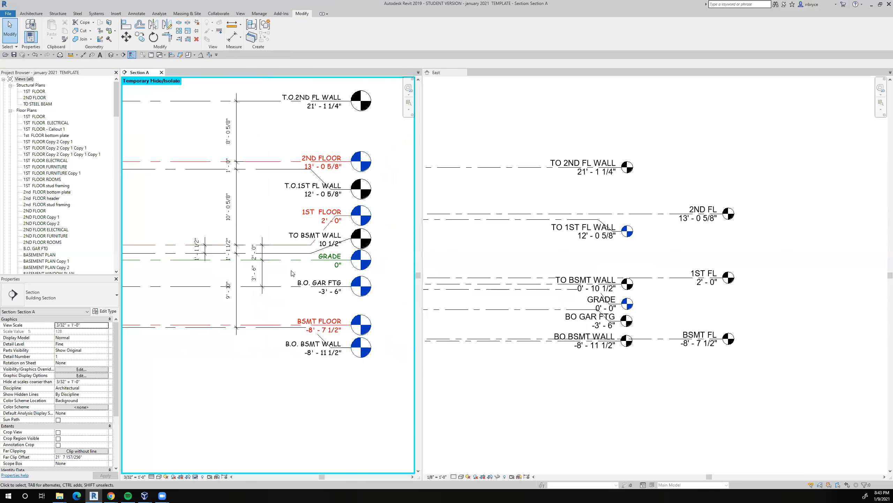
{"action": "scroll", "coordinate": [617, 333], "scroll_direction": "down", "scroll_amount": 1}
{"action": "left_click", "coordinate": [655, 324]}
{"action": "middle_click_drag", "start_coordinate": [494, 310], "coordinate": [530, 307]}
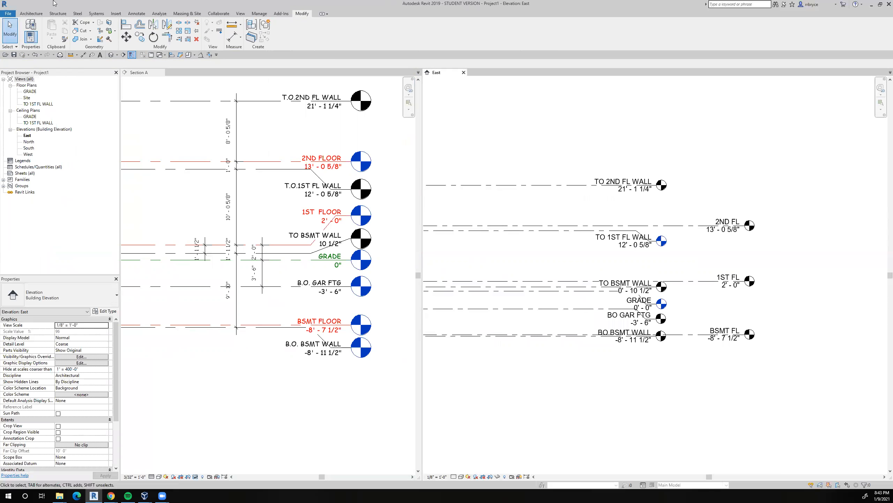
- Place an aligned dimension string through BO BSMT WALL, TO BSMT WALL, 1ST FL, TO 1ST FL WALL, 2ND FL and TO 2ND FL WALL
{"action": "left_click", "coordinate": [83, 55]}
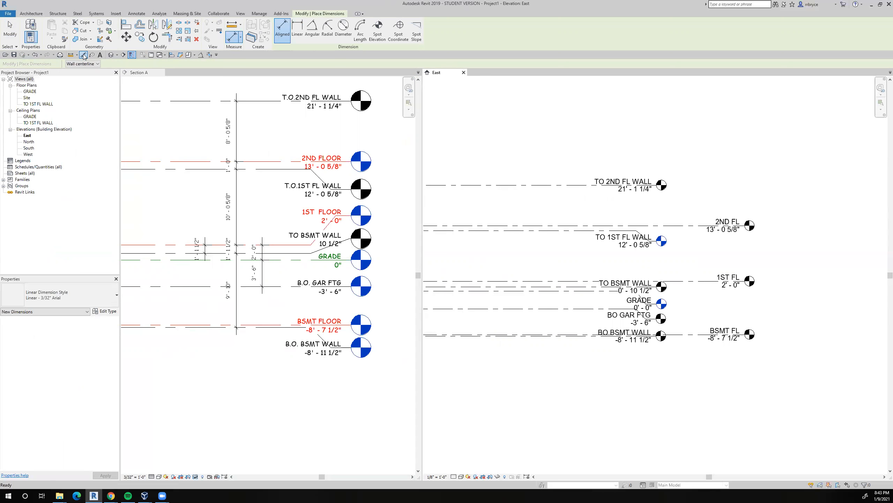
{"action": "left_click", "coordinate": [537, 335]}
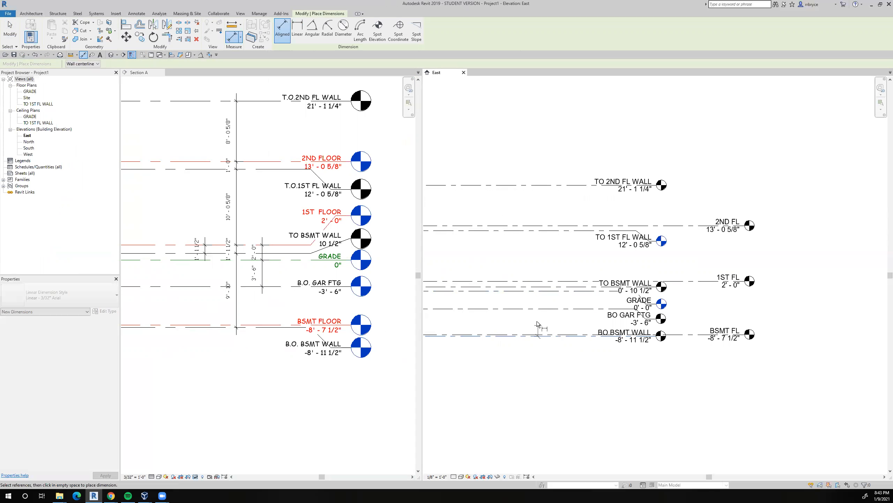
{"action": "left_click", "coordinate": [536, 288]}
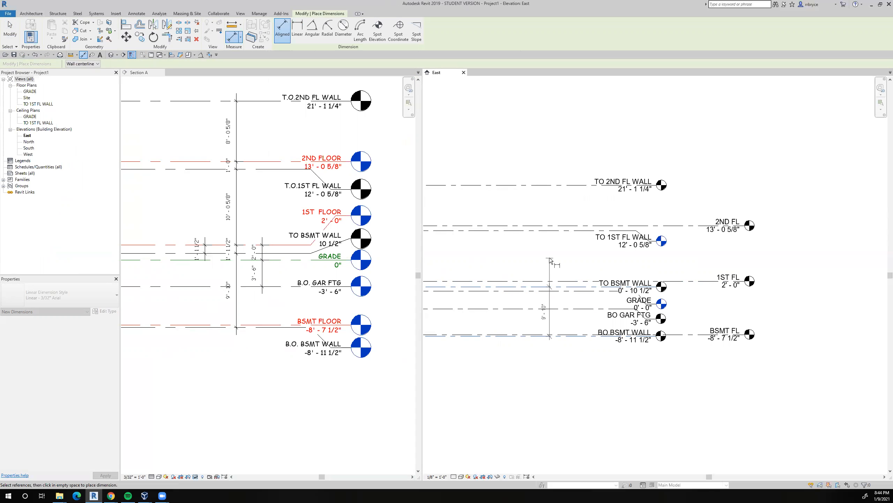
{"action": "left_click", "coordinate": [539, 281]}
{"action": "left_click", "coordinate": [540, 234]}
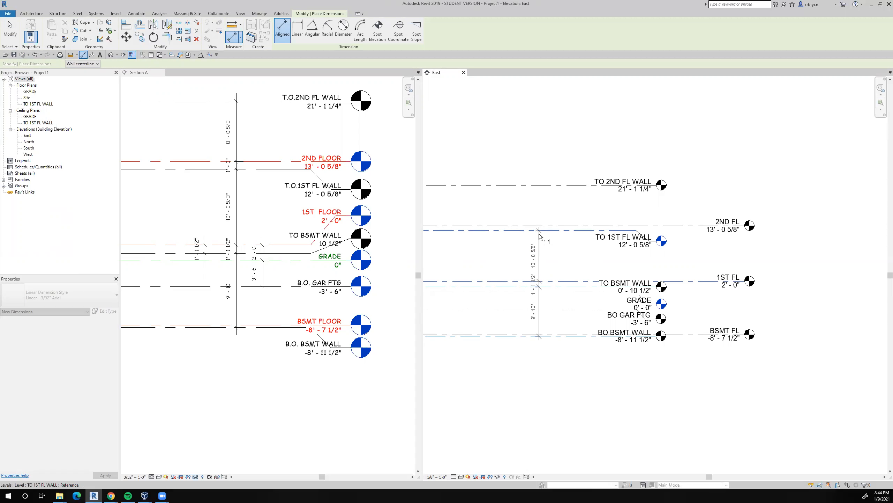
{"action": "left_click", "coordinate": [532, 225]}
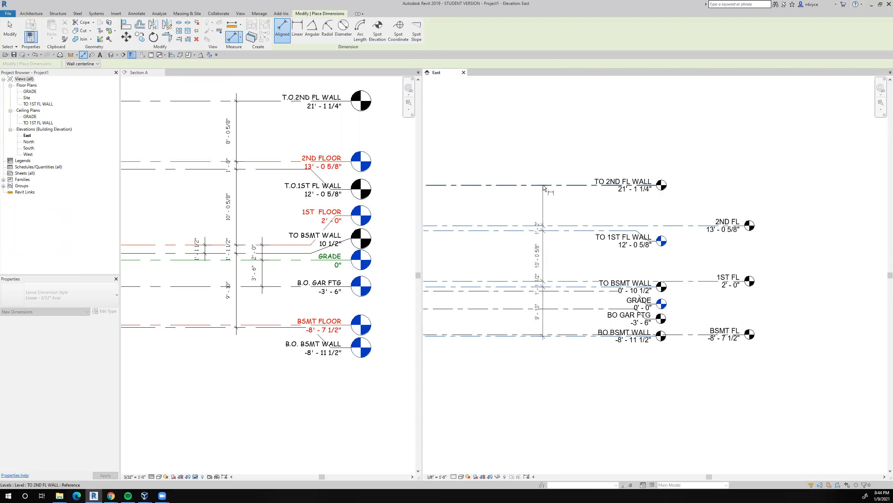
{"action": "left_click", "coordinate": [543, 185]}
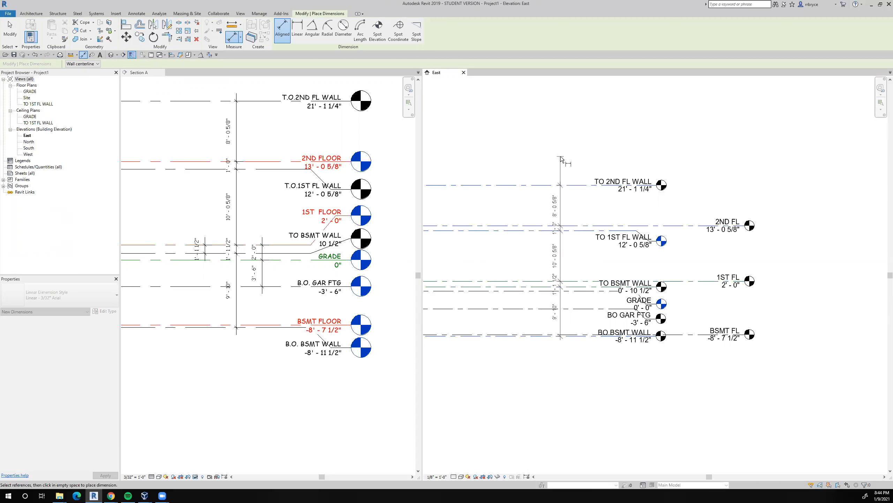
{"action": "left_click", "coordinate": [560, 156]}
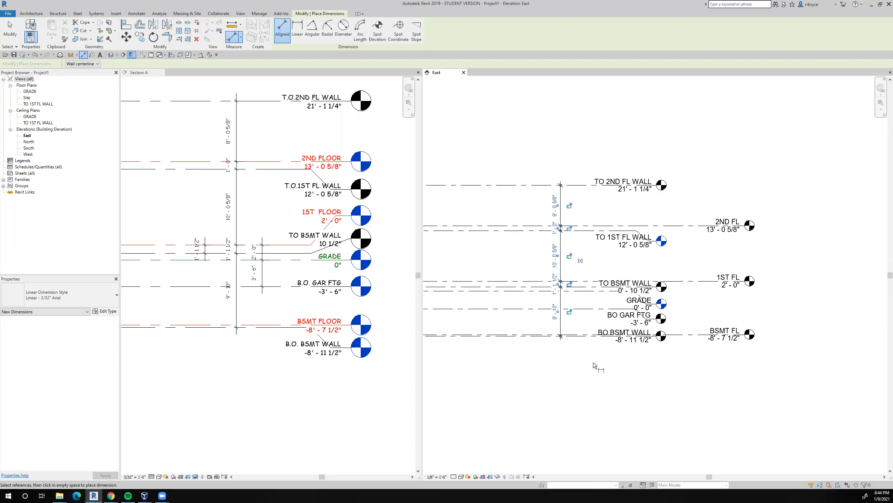
- Place an aligned dimension string through the 1ST FL, GRADE and BO GAR FTG levels, offset from the main string
{"action": "scroll", "coordinate": [565, 354], "scroll_direction": "up", "scroll_amount": 3}
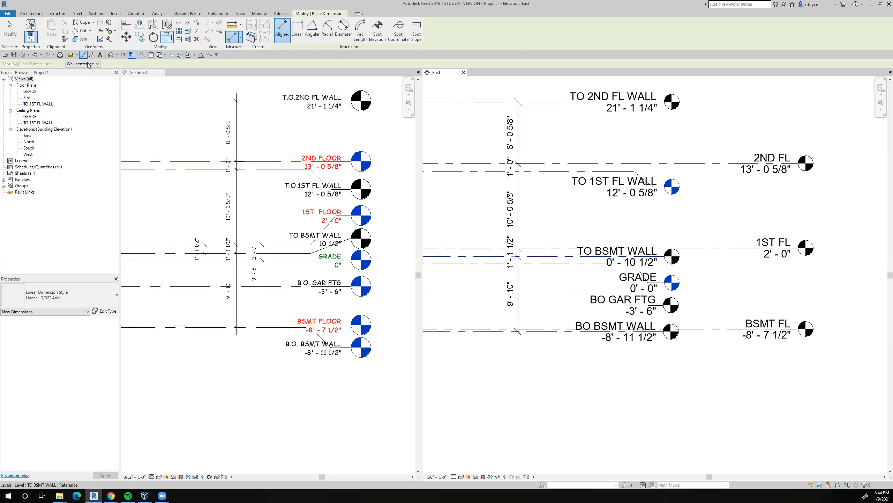
{"action": "left_click", "coordinate": [542, 245]}
{"action": "left_click", "coordinate": [539, 262]}
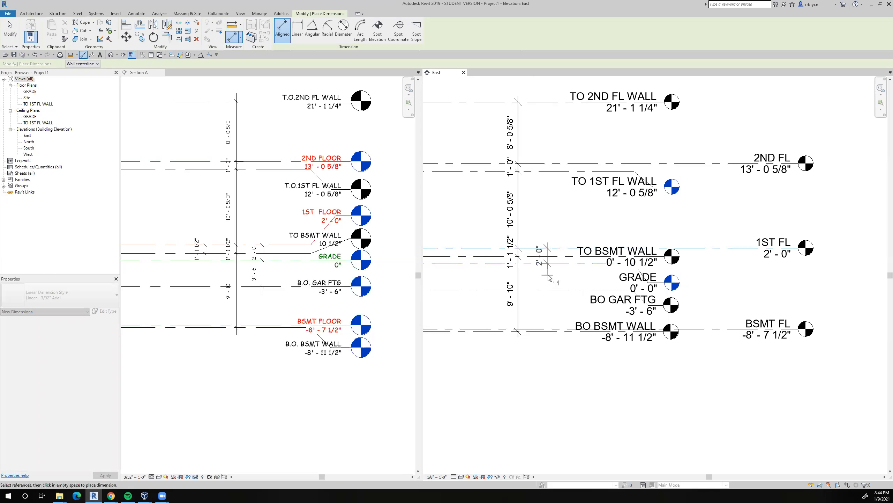
{"action": "left_click", "coordinate": [553, 298]}
{"action": "left_click", "coordinate": [553, 303]}
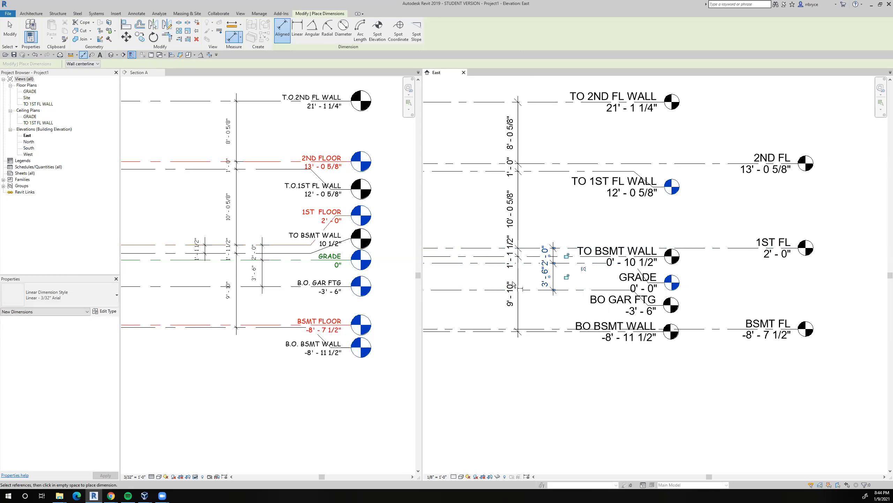
- Set the East elevation's view scale to 3/16" = 1'-0"
{"action": "left_click", "coordinate": [430, 477]}
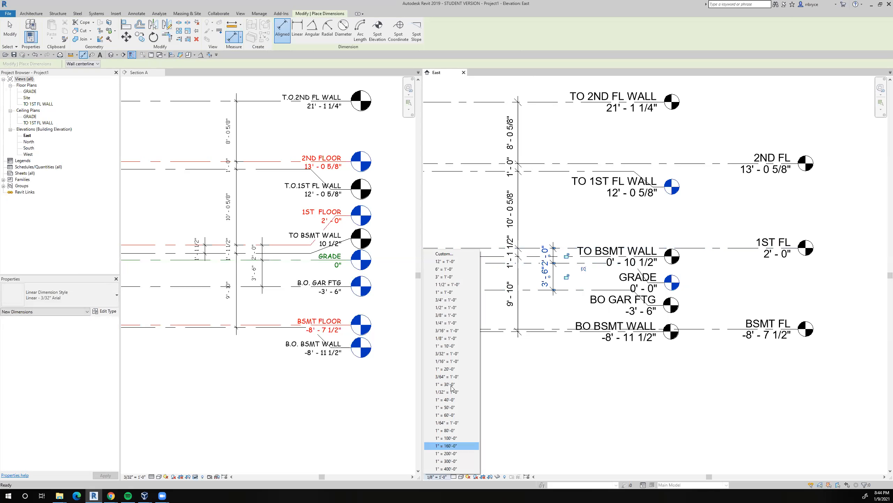
{"action": "left_click", "coordinate": [455, 331]}
{"action": "middle_click_drag", "start_coordinate": [608, 394], "coordinate": [610, 395]}
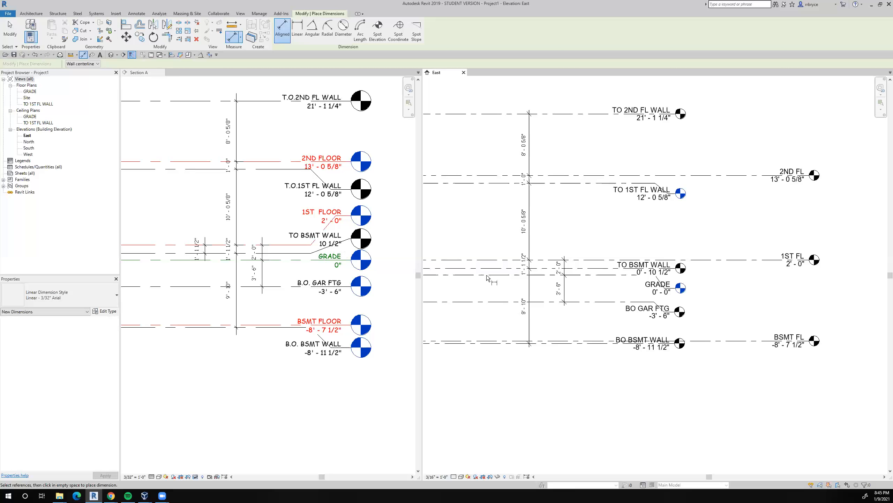
- Place a separate aligned dimension between the TO BSMT WALL and 1ST FL levels, on the far side of the main string from the level heads
{"action": "key", "text": "Escape"}
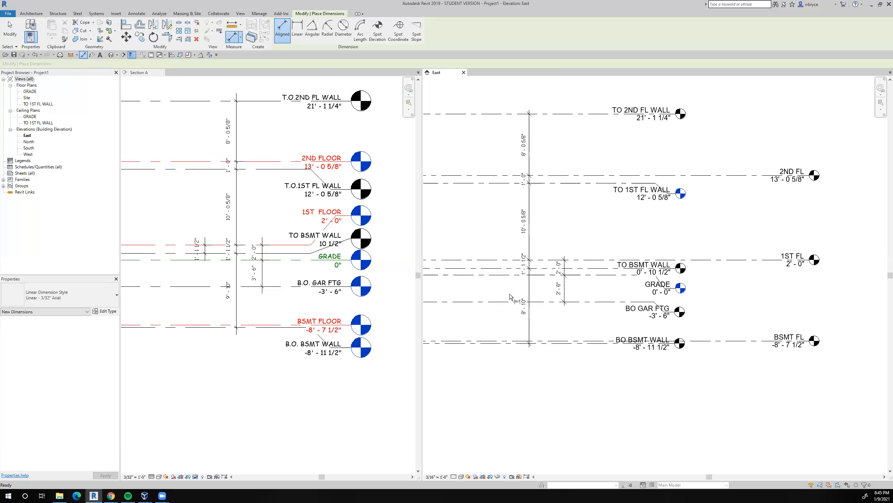
{"action": "left_click", "coordinate": [478, 268]}
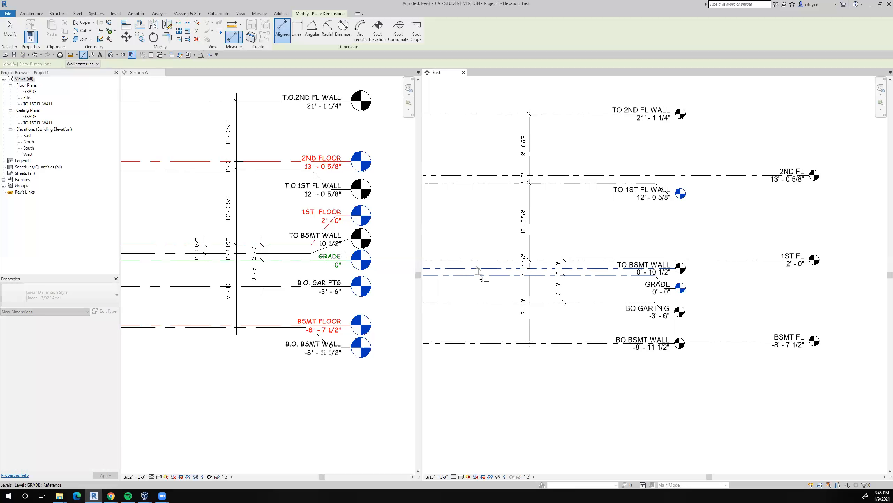
{"action": "left_click", "coordinate": [479, 259]}
{"action": "left_click", "coordinate": [479, 227]}
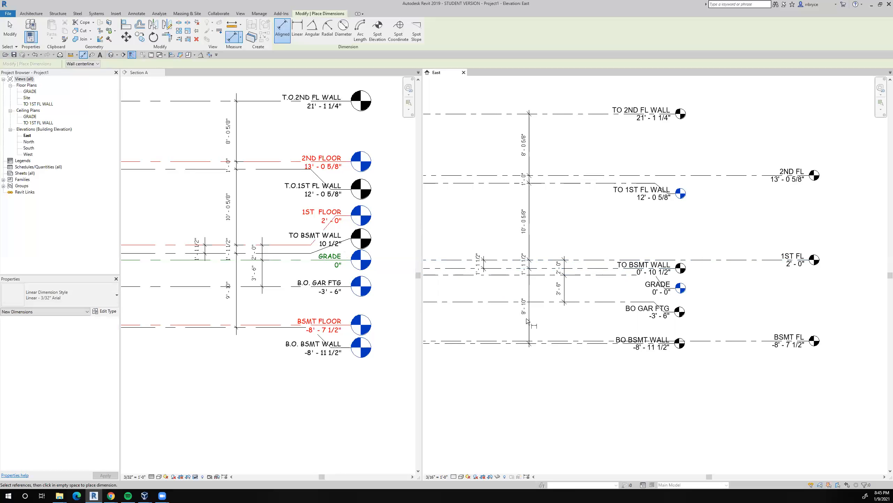
{"action": "scroll", "coordinate": [554, 363], "scroll_direction": "down", "scroll_amount": 1}
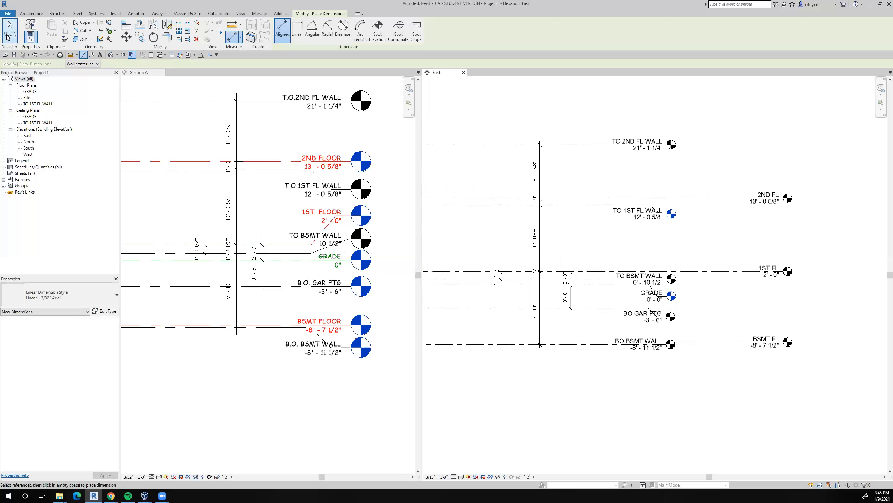
{"action": "left_click", "coordinate": [5, 36]}
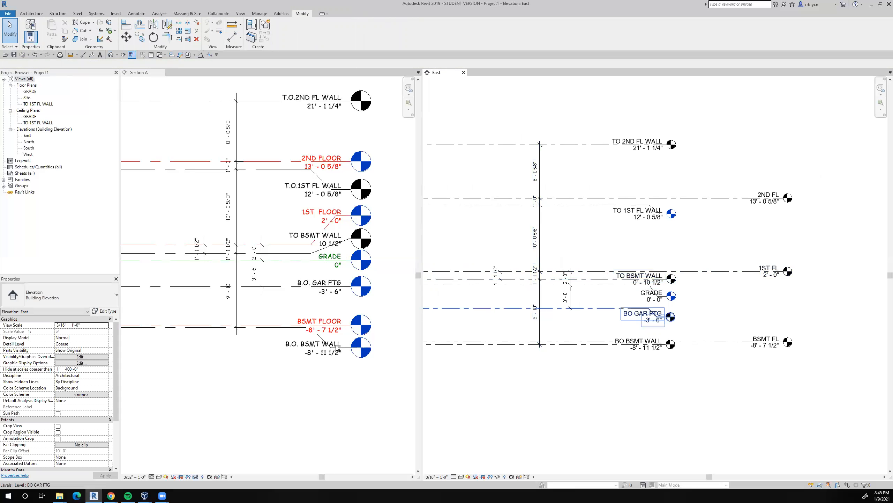
- Override the GRADE level's projection line color by element in the East view with teal, RGB 000-128-128
{"action": "scroll", "coordinate": [677, 306], "scroll_direction": "up", "scroll_amount": 3}
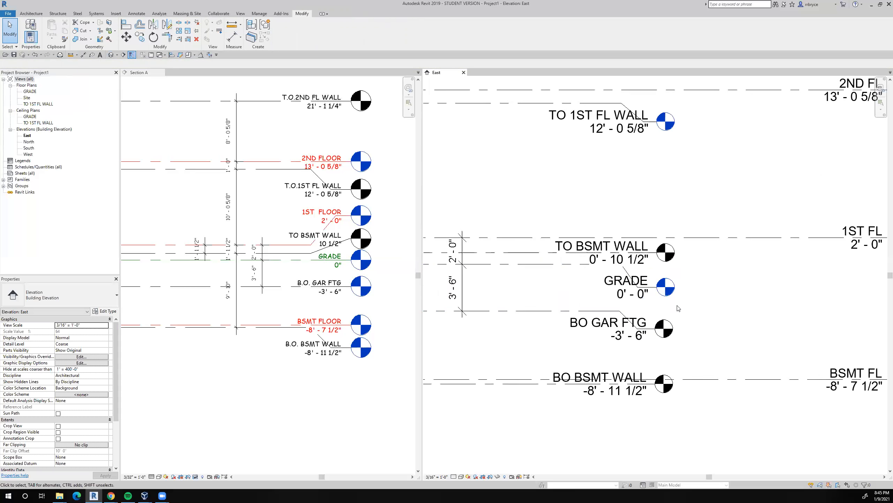
{"action": "left_click", "coordinate": [552, 263]}
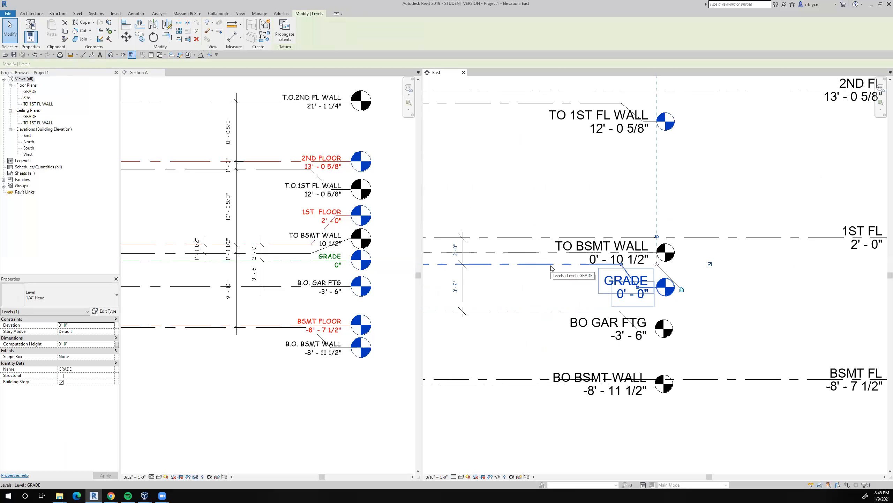
{"action": "right_click", "coordinate": [551, 267]}
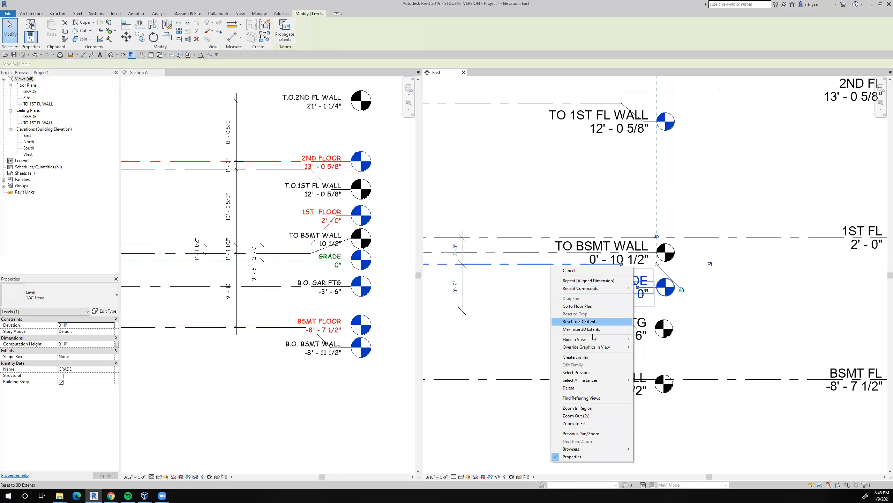
{"action": "mouse_move", "coordinate": [597, 346]}
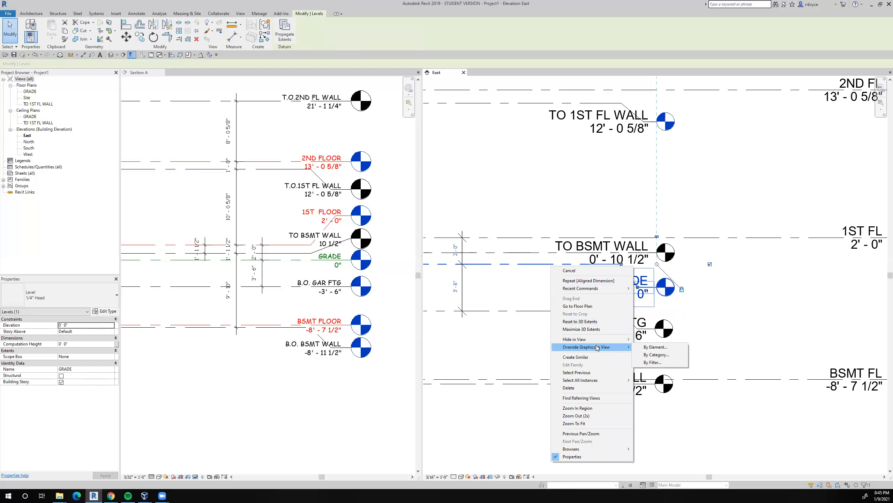
{"action": "left_click", "coordinate": [650, 347]}
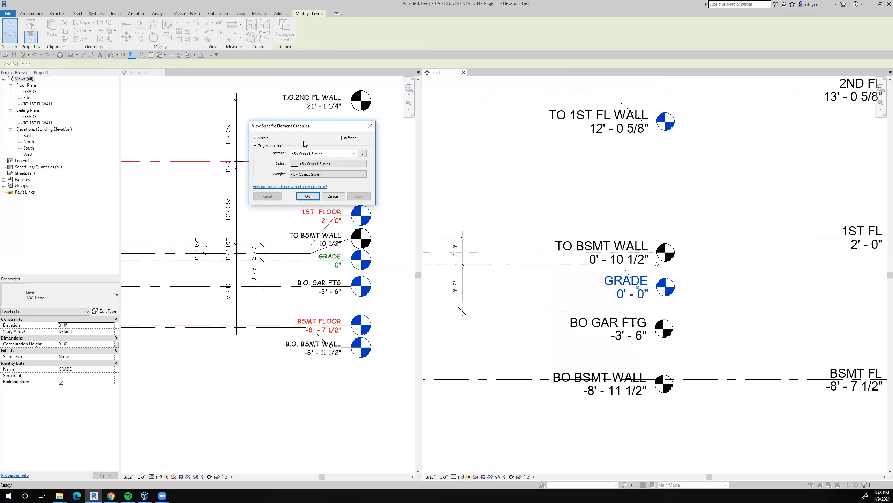
{"action": "left_click", "coordinate": [318, 163]}
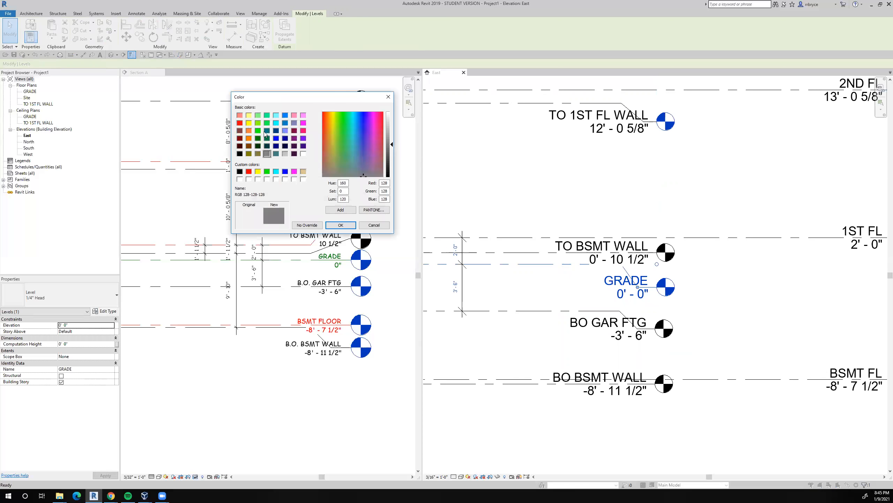
{"action": "left_click", "coordinate": [267, 130]}
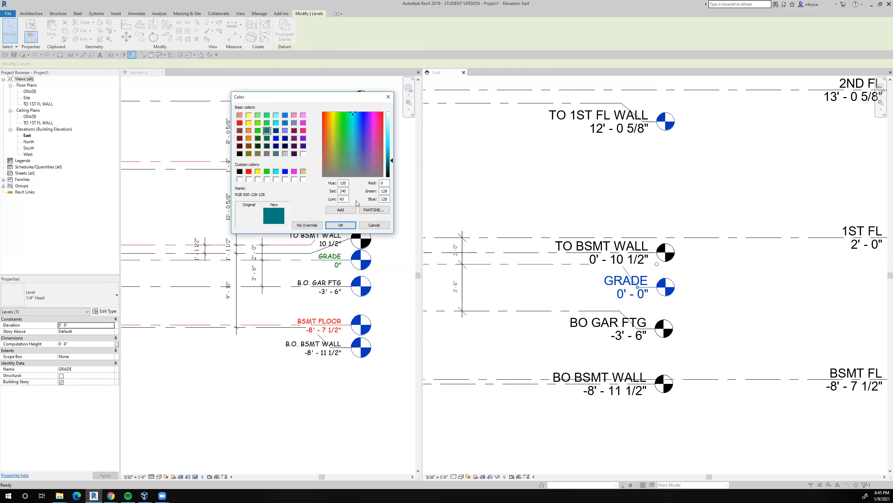
{"action": "left_click", "coordinate": [341, 225]}
{"action": "left_click", "coordinate": [307, 196]}
{"action": "left_click", "coordinate": [594, 435]}
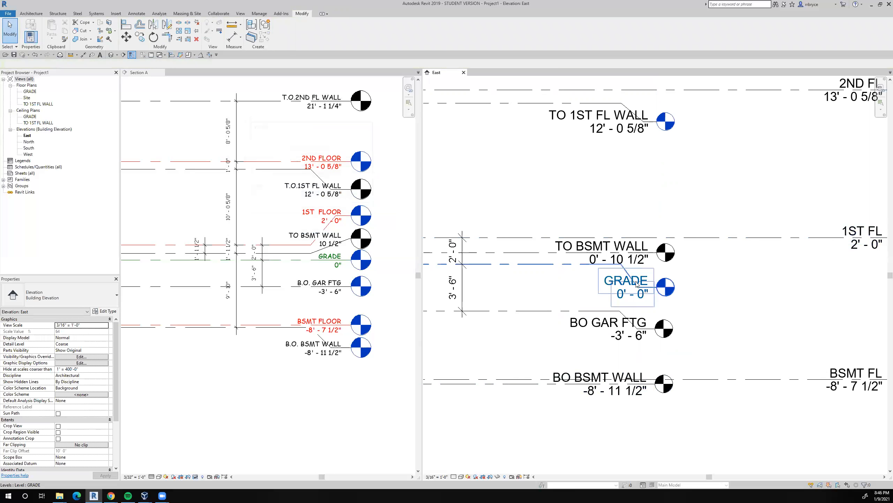
- Override the GRADE level's projection line color by element in the East view with green, RGB 000-255-064
{"action": "scroll", "coordinate": [653, 299], "scroll_direction": "up", "scroll_amount": 1}
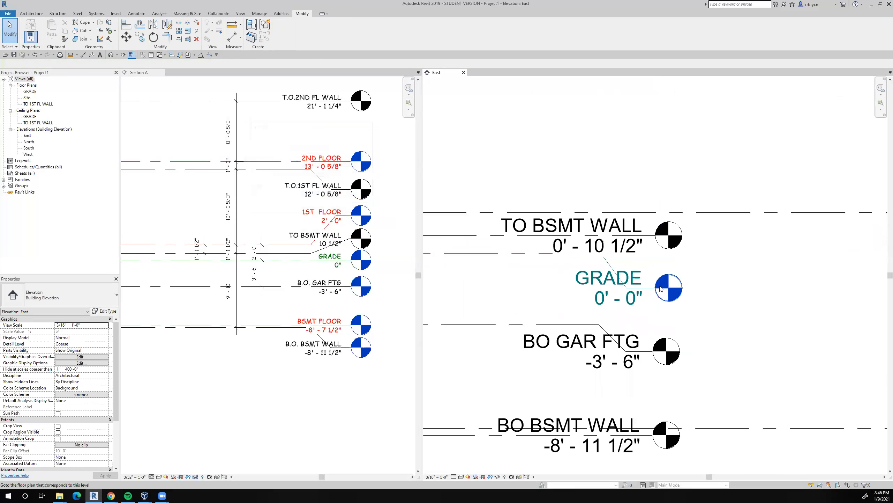
{"action": "scroll", "coordinate": [637, 253], "scroll_direction": "up", "scroll_amount": 1}
{"action": "middle_click_drag", "start_coordinate": [637, 253], "coordinate": [642, 252]}
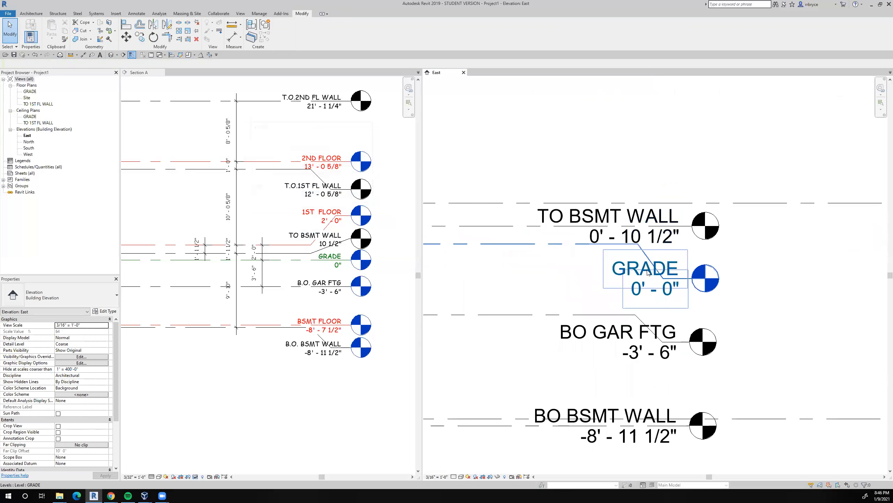
{"action": "left_click", "coordinate": [649, 273]}
{"action": "right_click", "coordinate": [649, 270]}
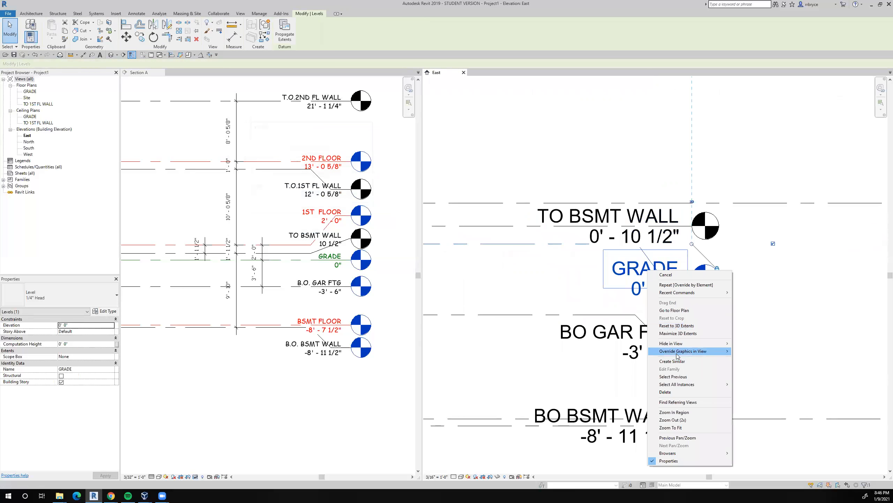
{"action": "mouse_move", "coordinate": [670, 355]}
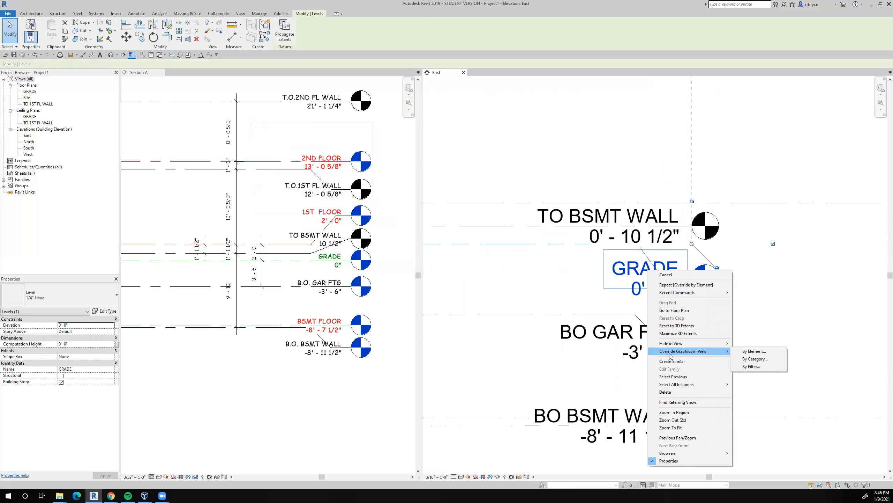
{"action": "left_click", "coordinate": [755, 351]}
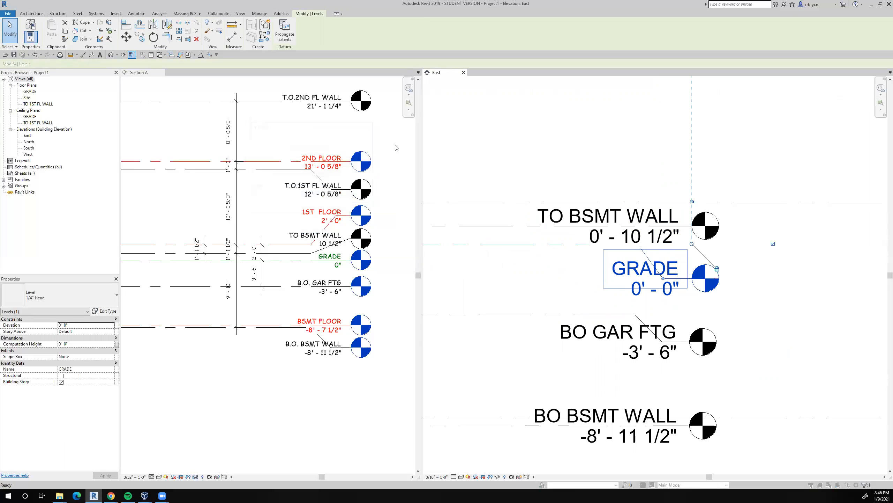
{"action": "left_click", "coordinate": [321, 165]}
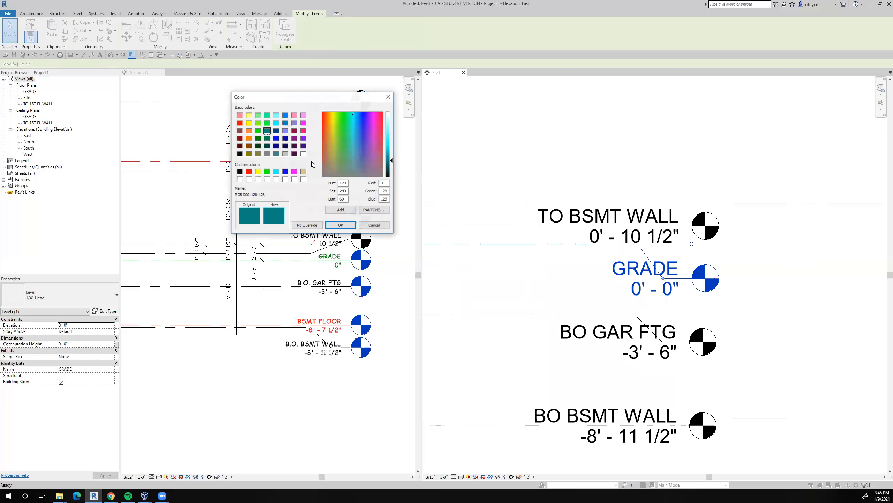
{"action": "left_click", "coordinate": [267, 123]}
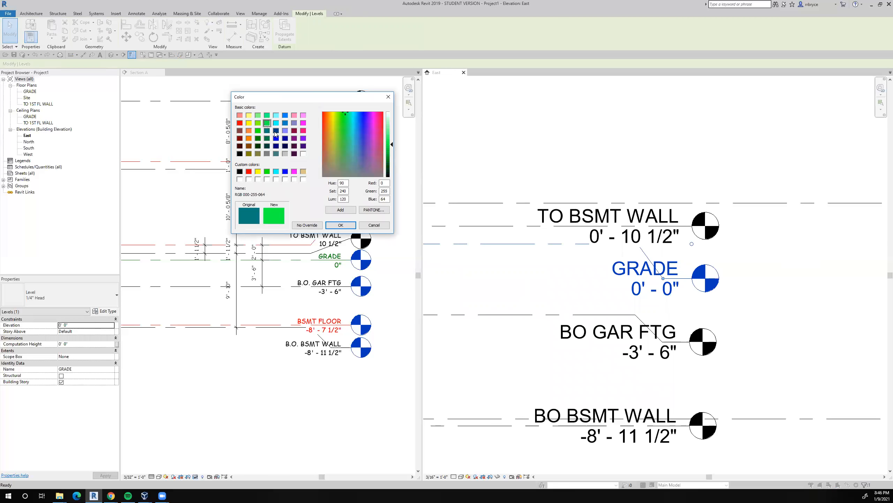
{"action": "left_click", "coordinate": [341, 226]}
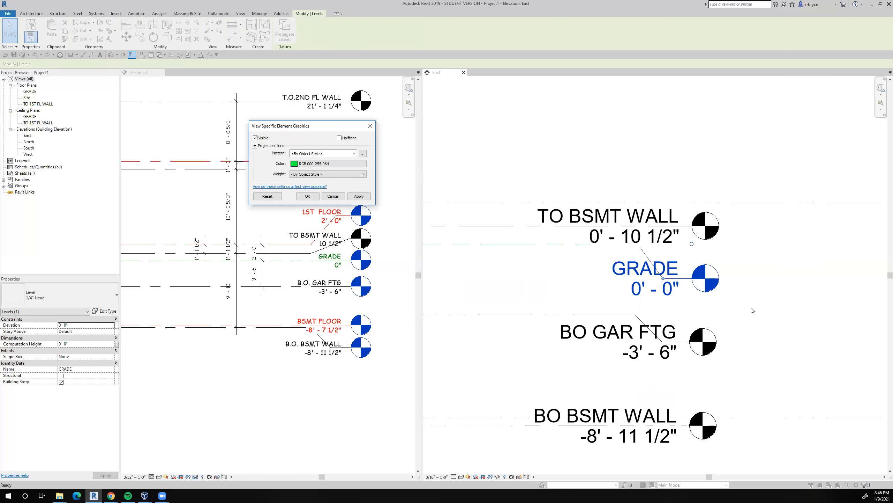
{"action": "left_click", "coordinate": [309, 197]}
{"action": "left_click", "coordinate": [767, 358]}
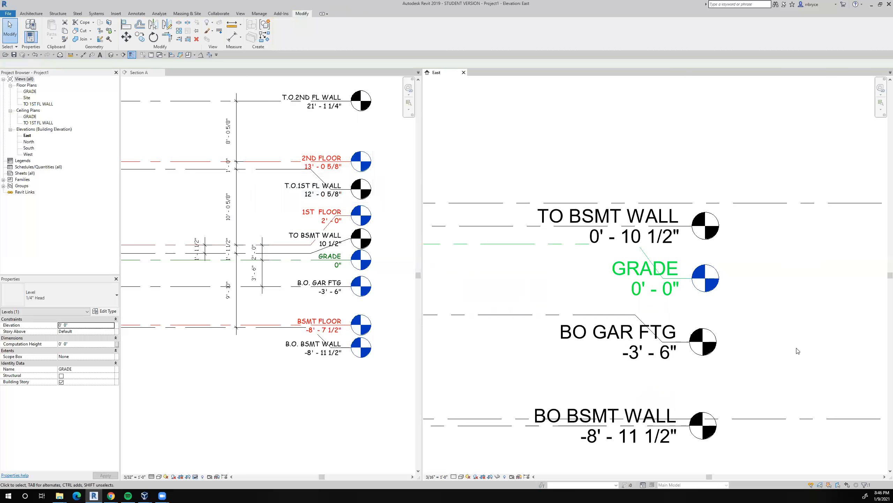
- Override the projection line color by element in the East view with red, RGB 255-000-000, for the BSMT FL, 1ST FL and 2ND FL levels
{"action": "scroll", "coordinate": [797, 349], "scroll_direction": "down", "scroll_amount": 2}
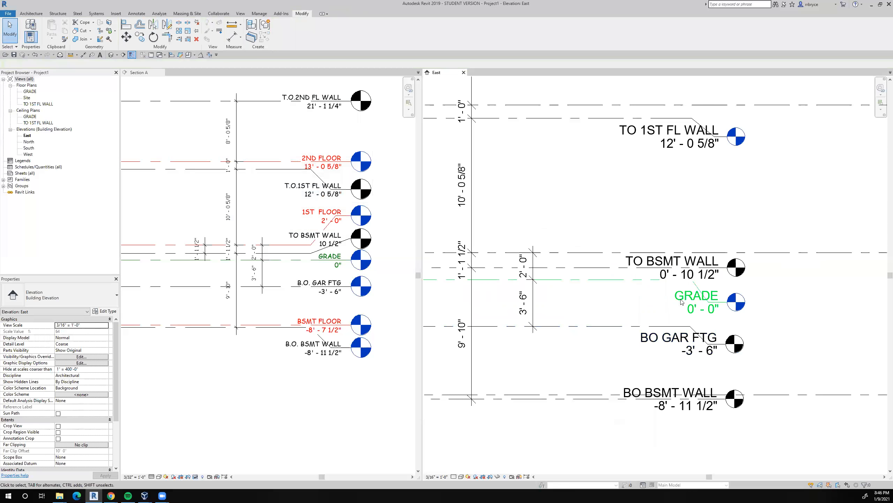
{"action": "middle_click_drag", "start_coordinate": [606, 303], "coordinate": [562, 288]}
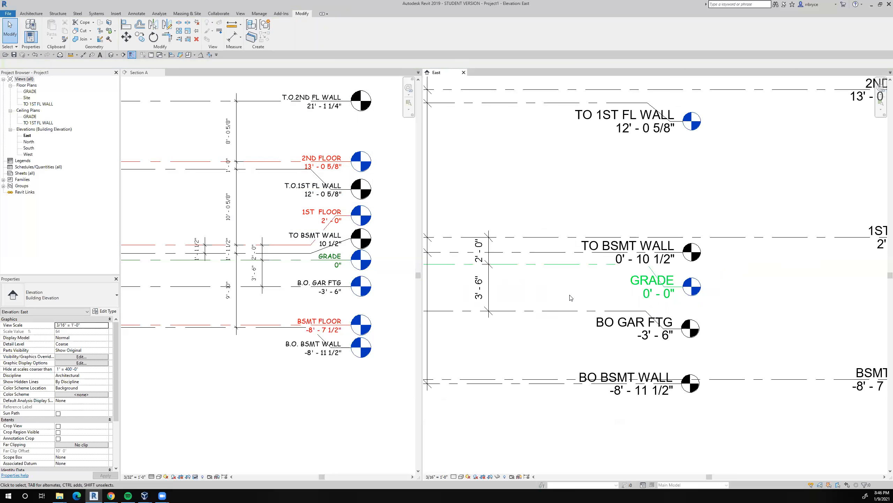
{"action": "scroll", "coordinate": [571, 298], "scroll_direction": "down", "scroll_amount": 2}
{"action": "left_click", "coordinate": [712, 350]}
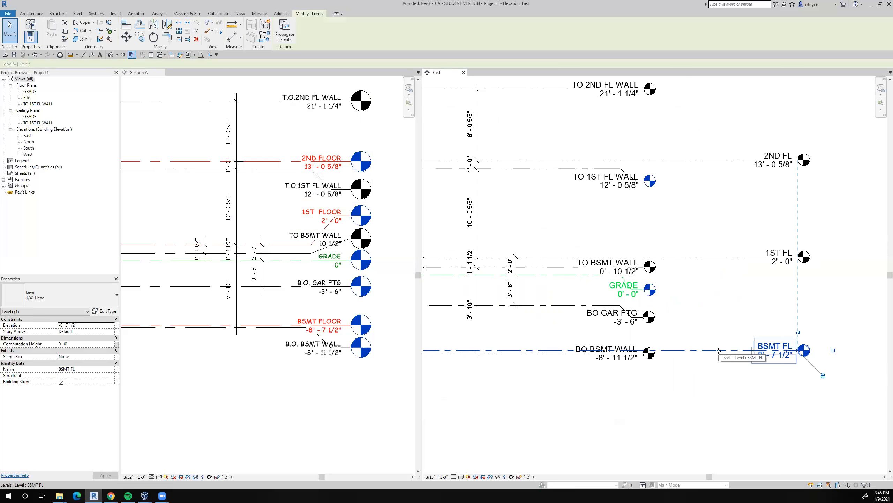
{"action": "left_click", "coordinate": [720, 257], "text": "ctrl"}
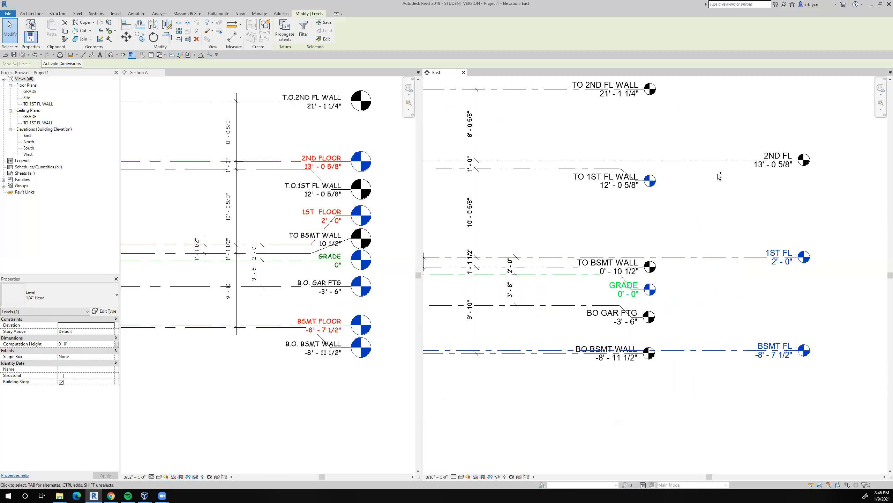
{"action": "left_click", "coordinate": [722, 162], "text": "ctrl"}
{"action": "right_click", "coordinate": [786, 253]}
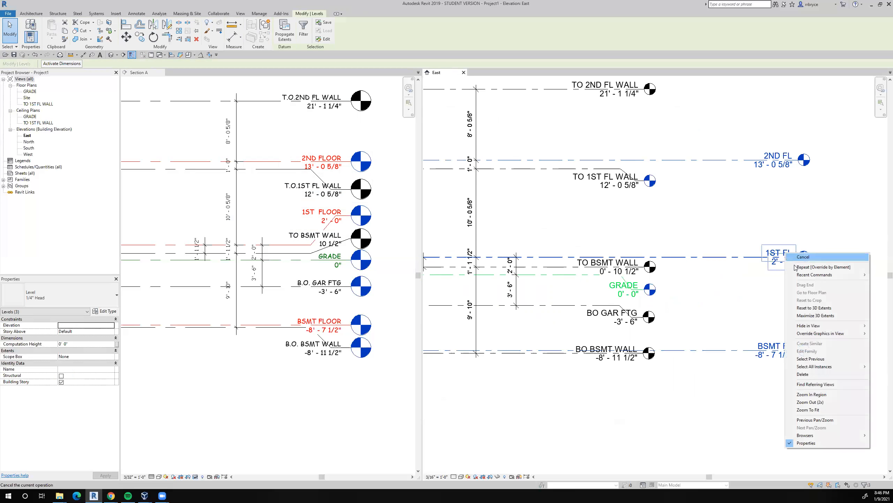
{"action": "mouse_move", "coordinate": [825, 335]}
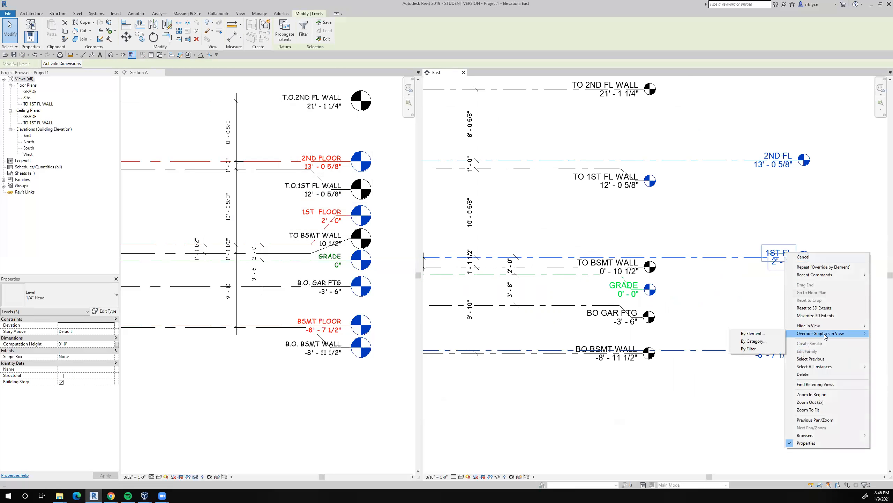
{"action": "left_click", "coordinate": [764, 337]}
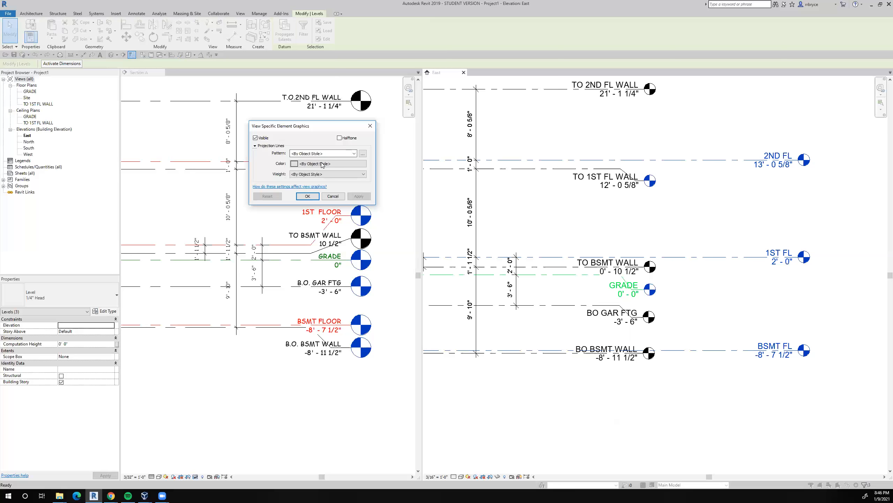
{"action": "left_click", "coordinate": [322, 164]}
{"action": "left_click", "coordinate": [248, 172]}
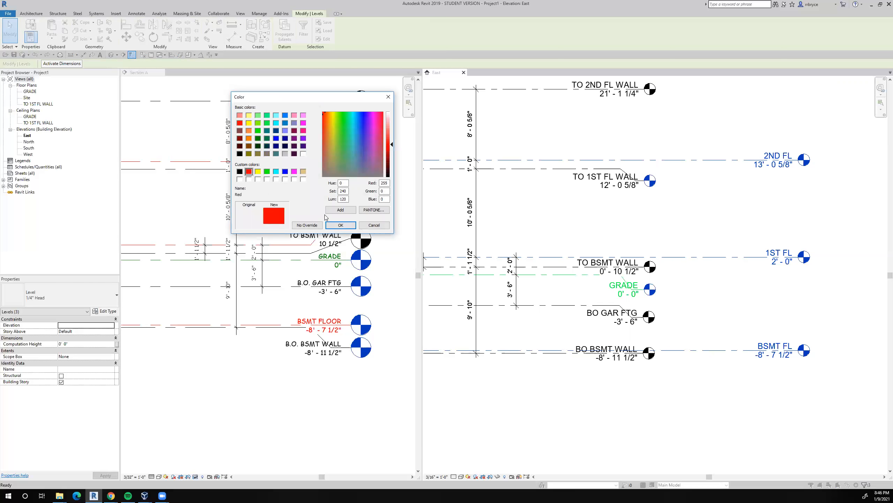
{"action": "left_click", "coordinate": [341, 224]}
{"action": "left_click", "coordinate": [307, 197]}
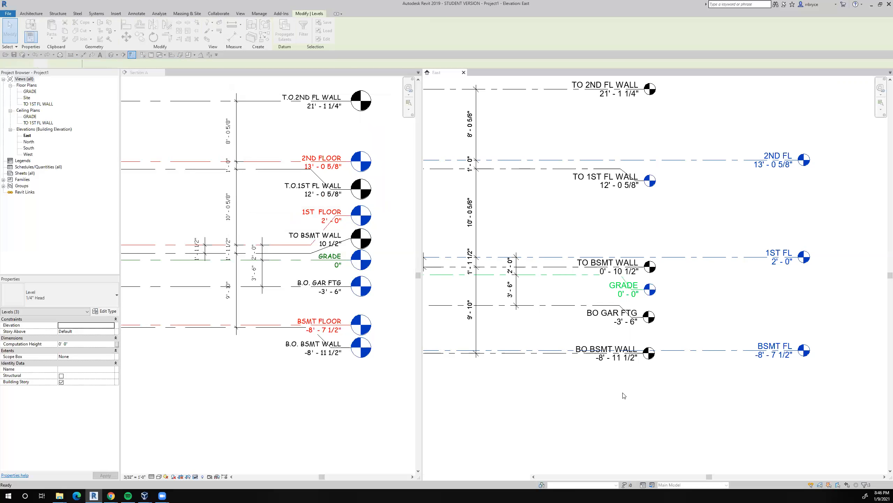
{"action": "left_click", "coordinate": [635, 404]}
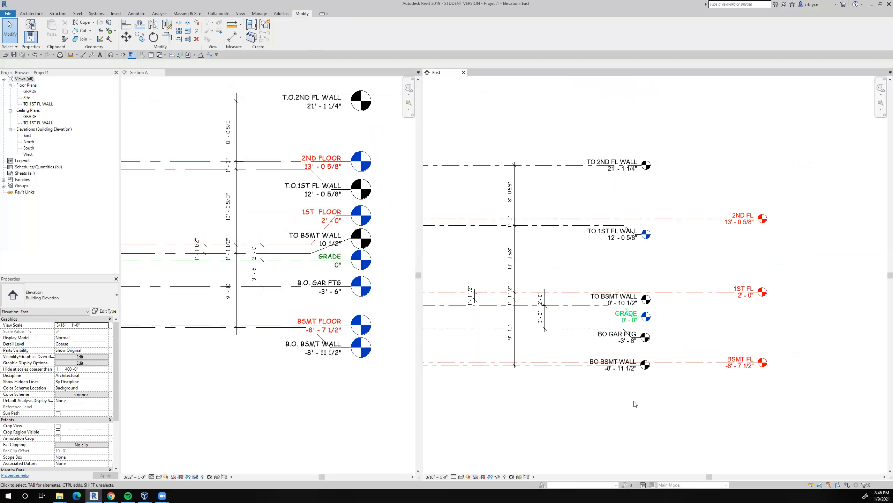
- Examine the colored levels and dimension strings in the East view, including the TO 2ND FL WALL level's properties, against Section A
{"action": "scroll", "coordinate": [669, 366], "scroll_direction": "down", "scroll_amount": 2}
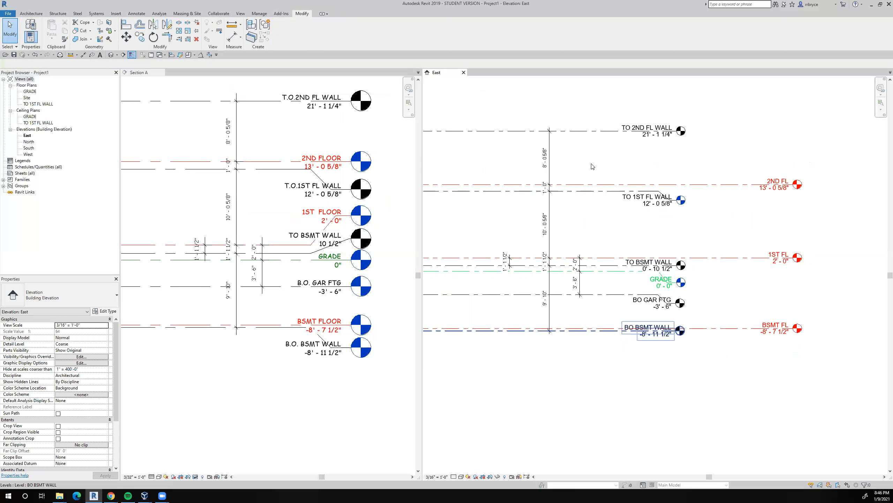
{"action": "scroll", "coordinate": [602, 279], "scroll_direction": "up", "scroll_amount": 2}
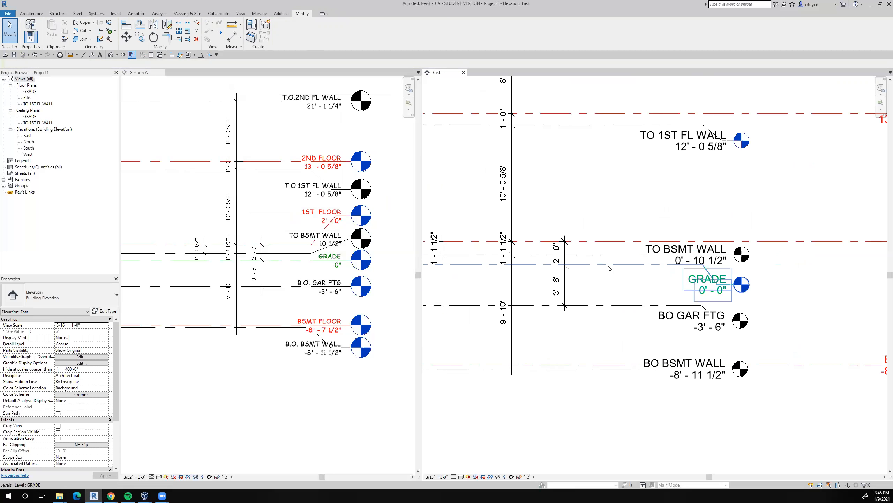
{"action": "scroll", "coordinate": [610, 292], "scroll_direction": "down", "scroll_amount": 3}
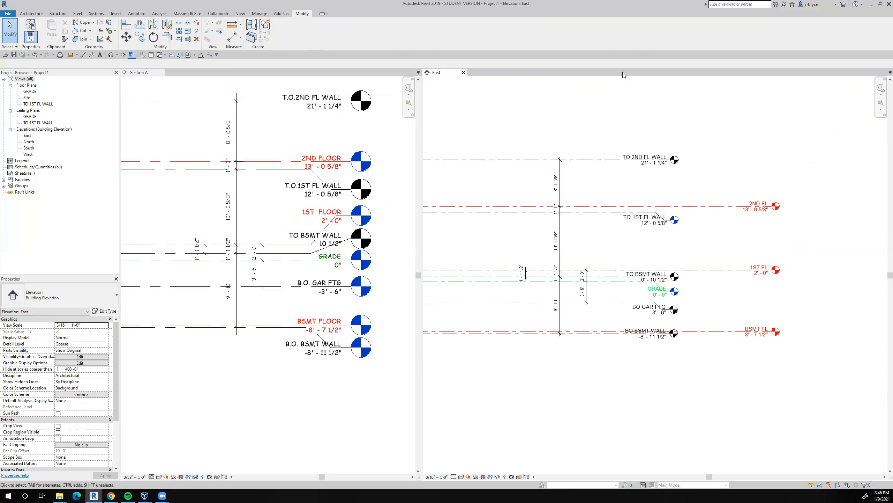
{"action": "middle_click_drag", "start_coordinate": [668, 181], "coordinate": [765, 193]}
{"action": "scroll", "coordinate": [716, 196], "scroll_direction": "up", "scroll_amount": 3}
{"action": "middle_click_drag", "start_coordinate": [701, 203], "coordinate": [883, 185]}
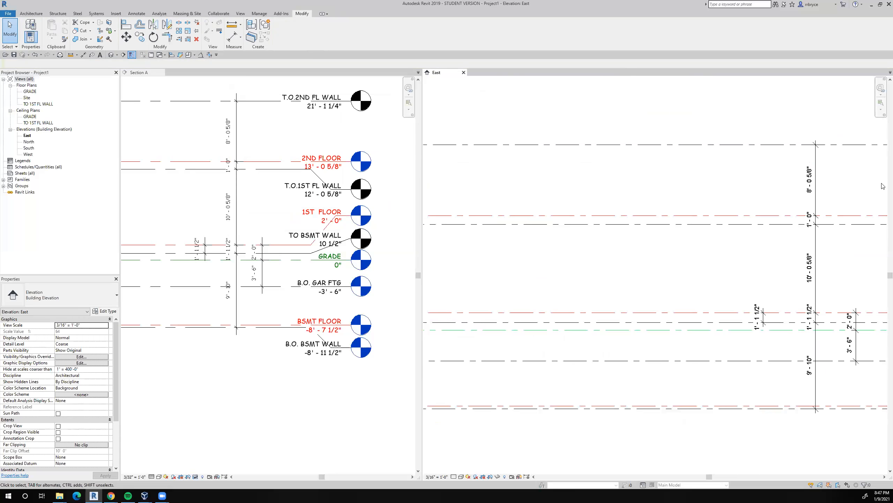
{"action": "left_click", "coordinate": [657, 144]}
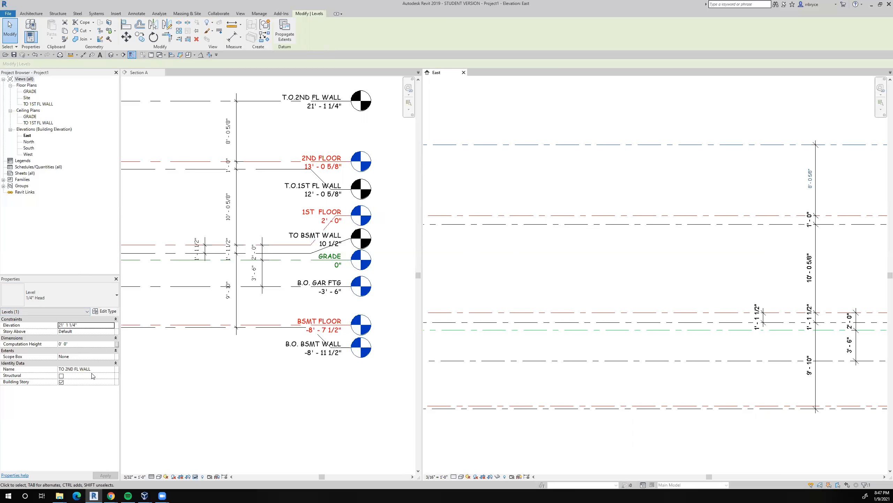
{"action": "key", "text": "Escape"}
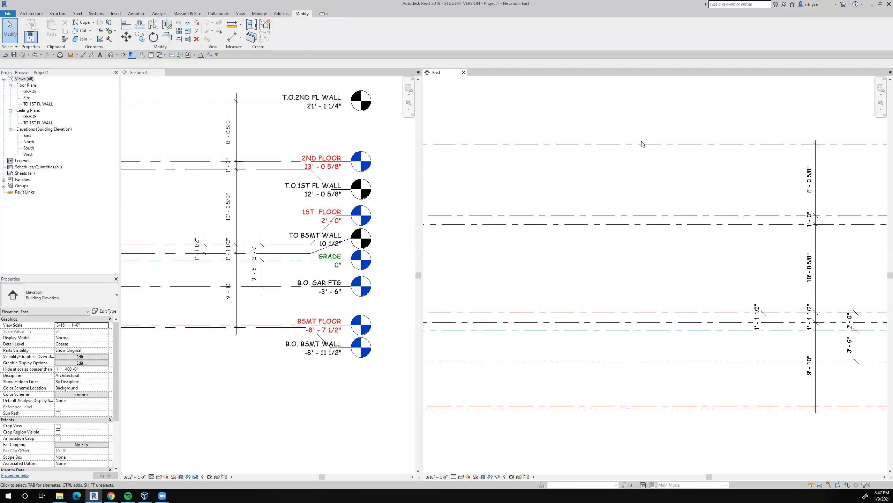
{"action": "left_click", "coordinate": [644, 145]}
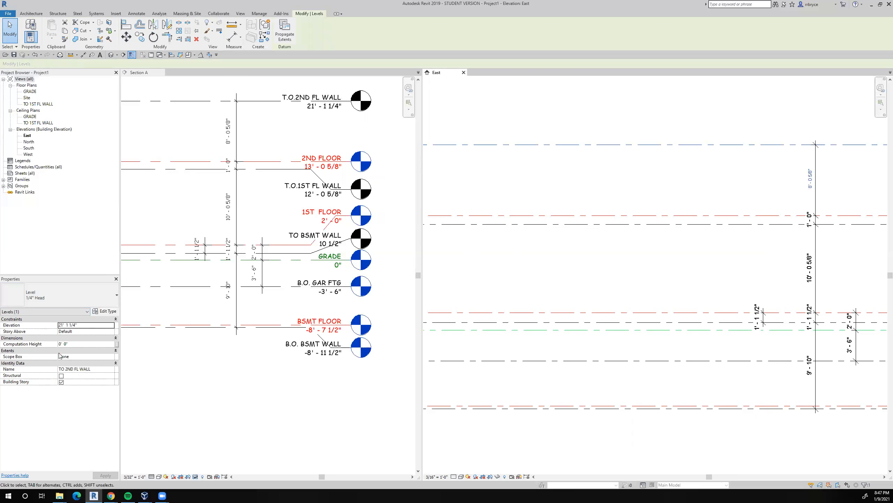
{"action": "left_click", "coordinate": [727, 270]}
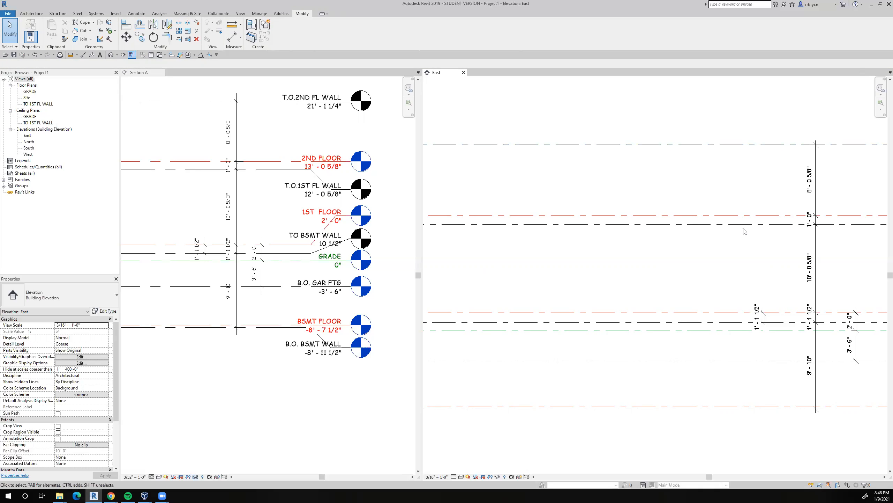
{"action": "scroll", "coordinate": [724, 238], "scroll_direction": "down", "scroll_amount": 3}
{"action": "middle_click_drag", "start_coordinate": [724, 237], "coordinate": [613, 199]}
{"action": "scroll", "coordinate": [612, 200], "scroll_direction": "up", "scroll_amount": 5}
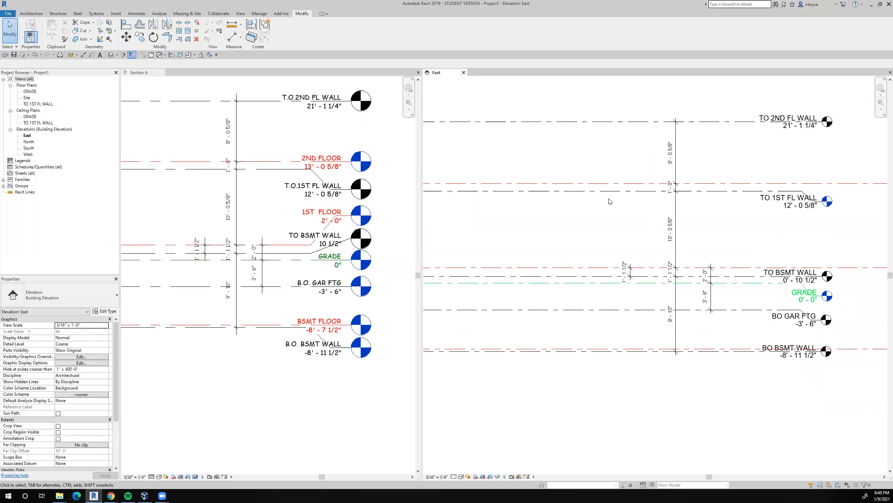
{"action": "scroll", "coordinate": [624, 212], "scroll_direction": "down", "scroll_amount": 3}
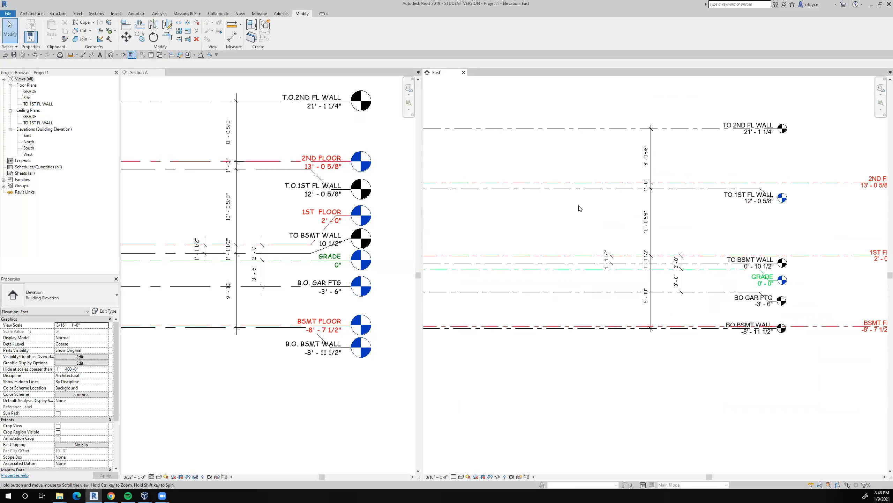
{"action": "middle_click_drag", "start_coordinate": [724, 355], "coordinate": [667, 371]}
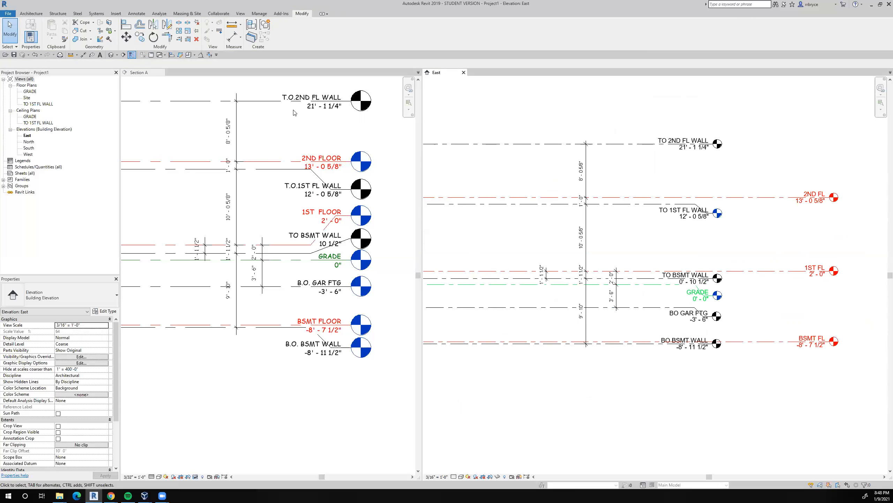
- Close the Section A reference view and save the changes to january 2021 TEMPLATE
{"action": "left_click", "coordinate": [162, 72]}
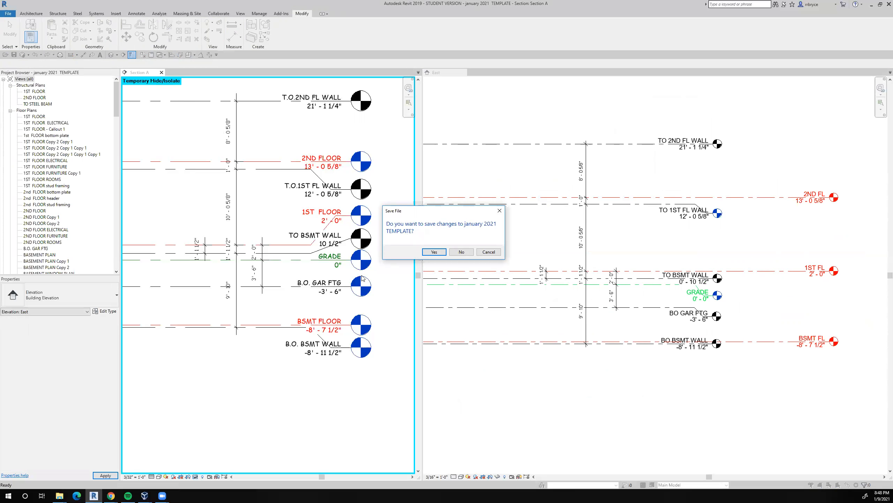
{"action": "left_click", "coordinate": [433, 252]}
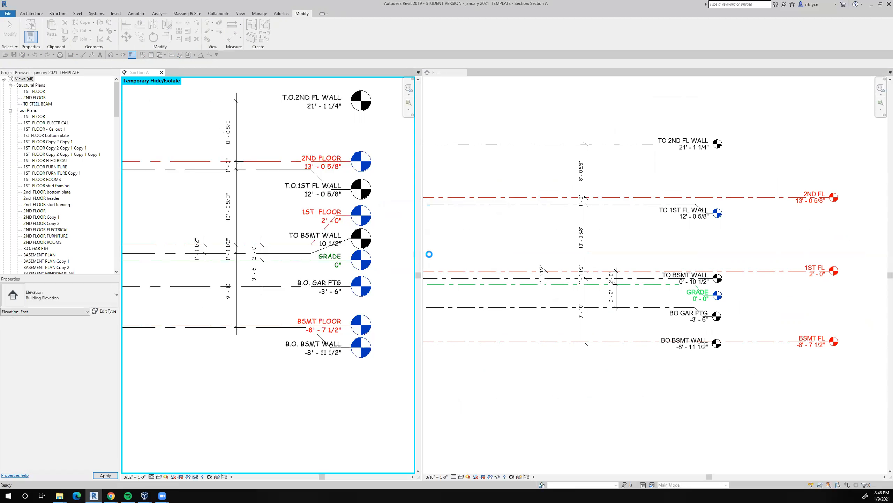